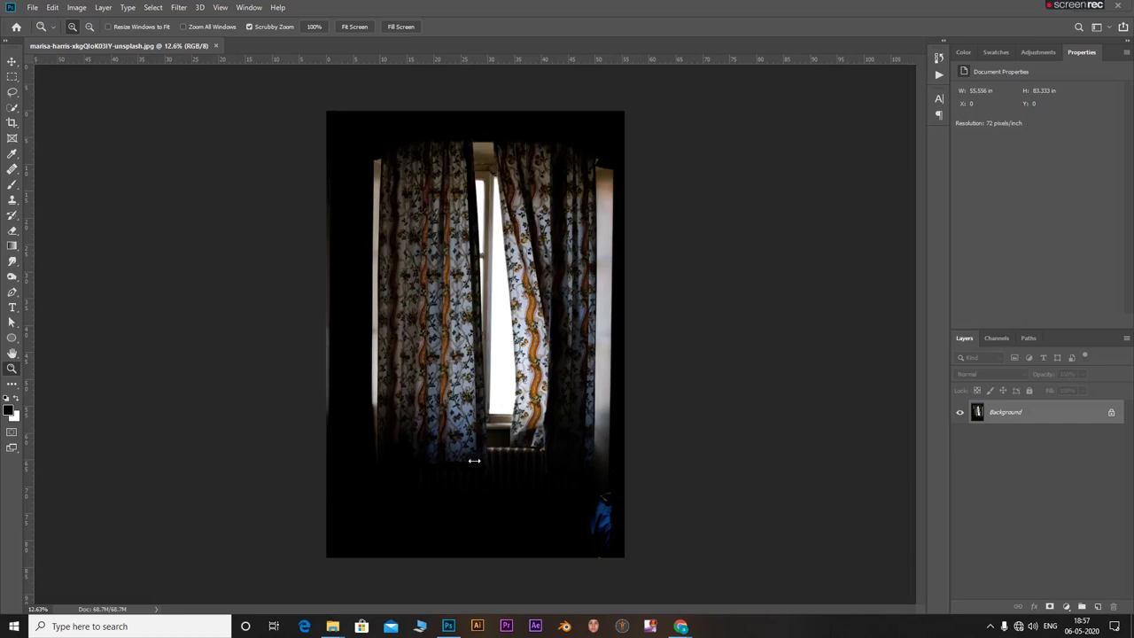
Duplicate the Background layer and blur the copy of the curtained window
left_click_drag(470, 458, 446, 450)
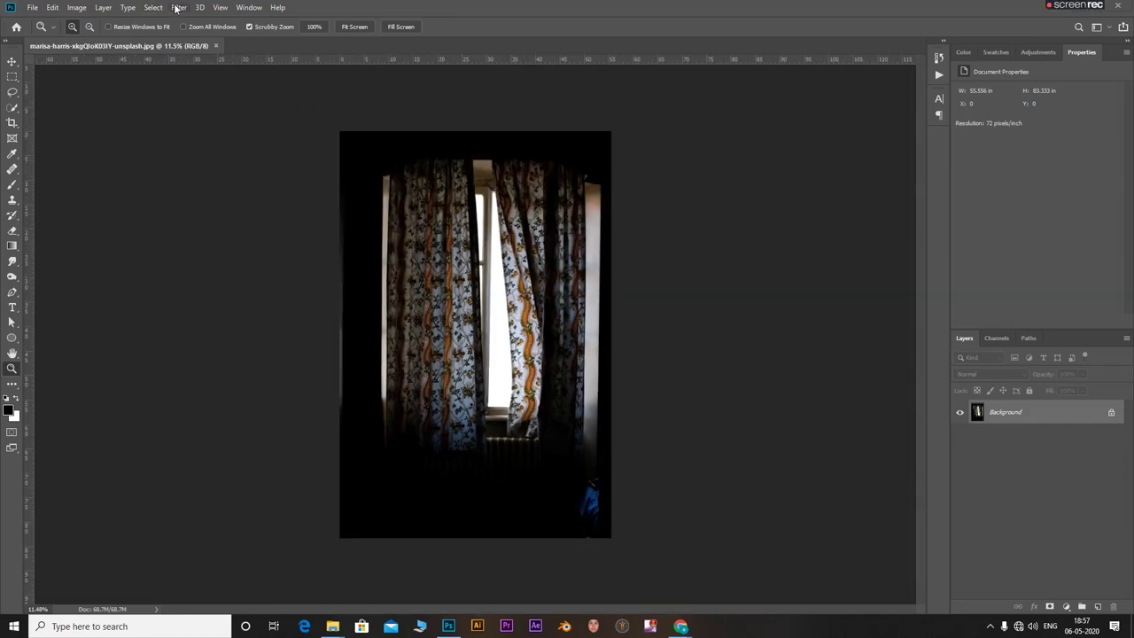
left_click_drag(1065, 417, 1098, 605)
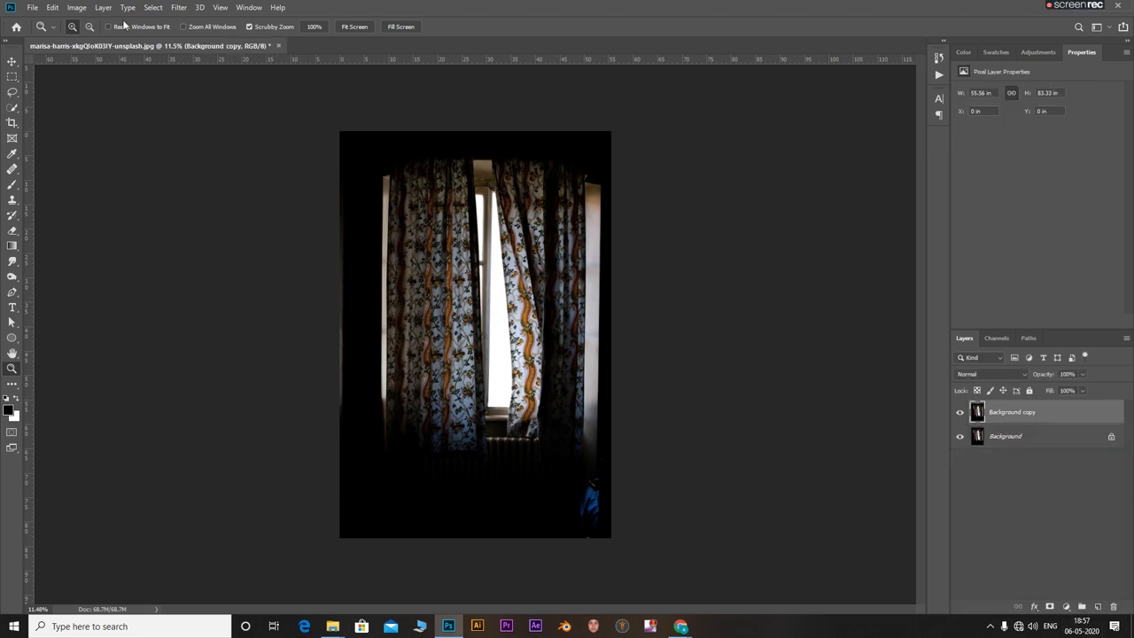
left_click(178, 7)
left_click(204, 22)
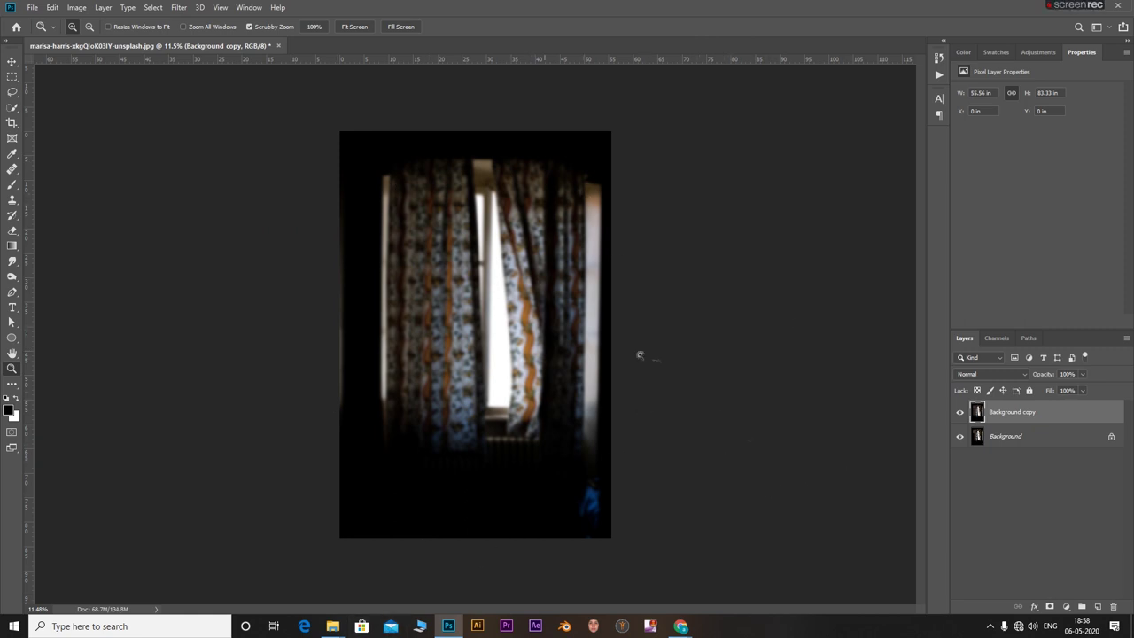
Add a new layer with a linear black-to-white gradient running from the image's lower edge upward, and set it to Multiply
key("g")
left_click(1096, 607)
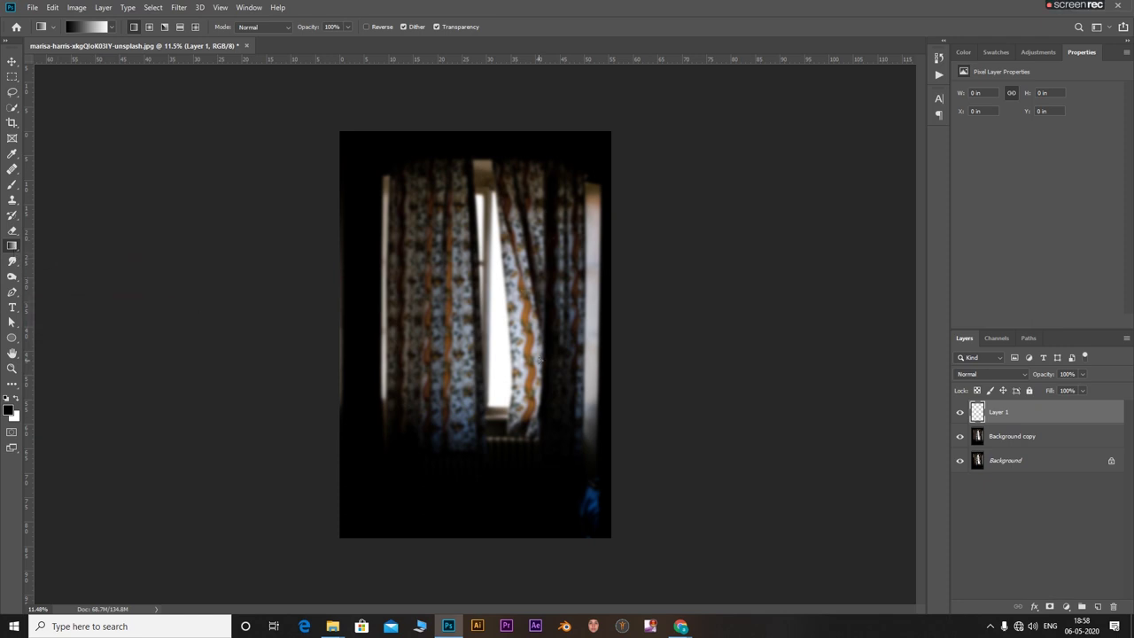
left_click_drag(485, 534, 496, 189)
key("ctrl+t")
mouse_move(516, 469)
left_mouse_down()
mouse_move(513, 408)
mouse_move(516, 469)
left_mouse_up()
left_click(564, 29)
left_click(990, 374)
left_click(974, 367)
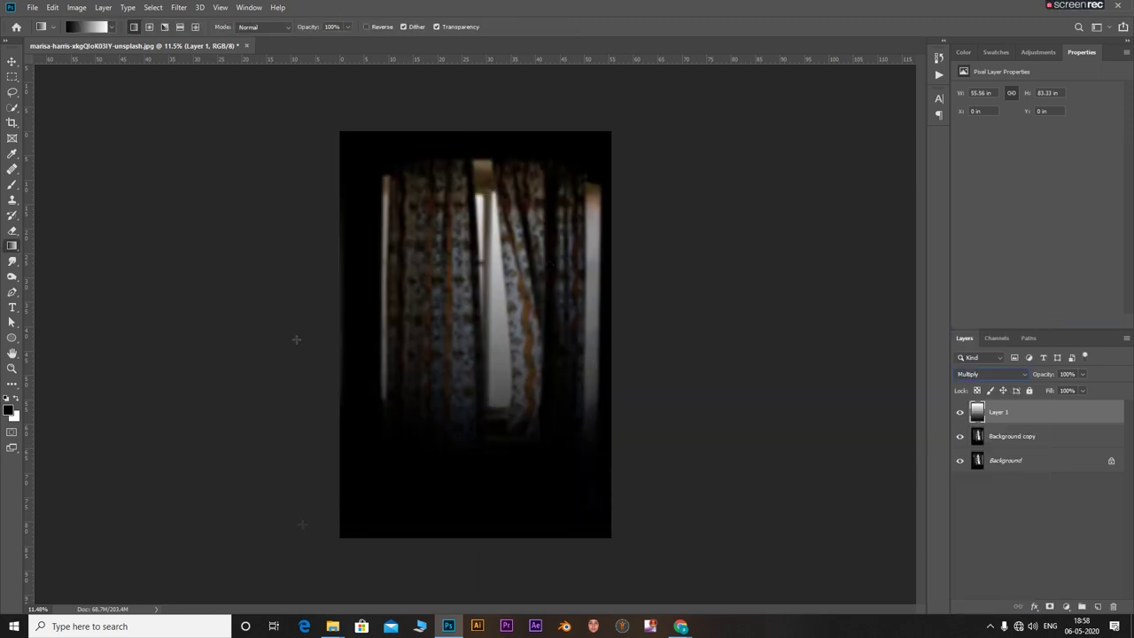
Duplicate the gradient layer and shift the copy upward to Y -14.87 in
left_click(959, 412)
left_click(959, 411)
key("ctrl+j")
key("ctrl+t")
left_click_drag(542, 422, 537, 352)
key("Return")
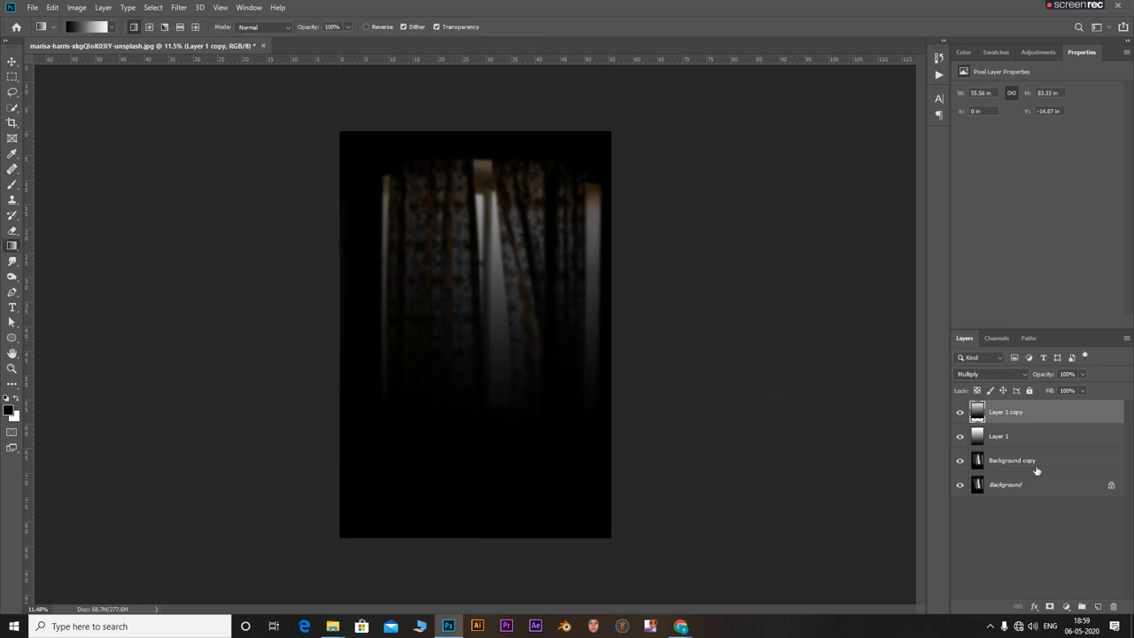
Merge the two gradient layers and set the merged layer's blend mode to Multiply
left_click(992, 373)
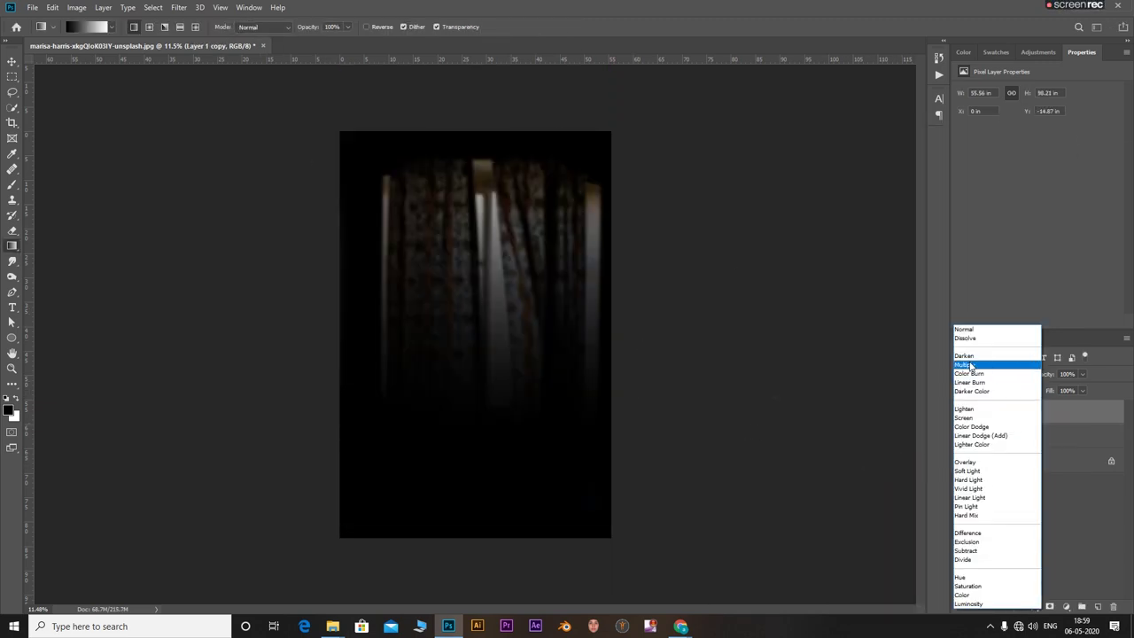
left_click(967, 365)
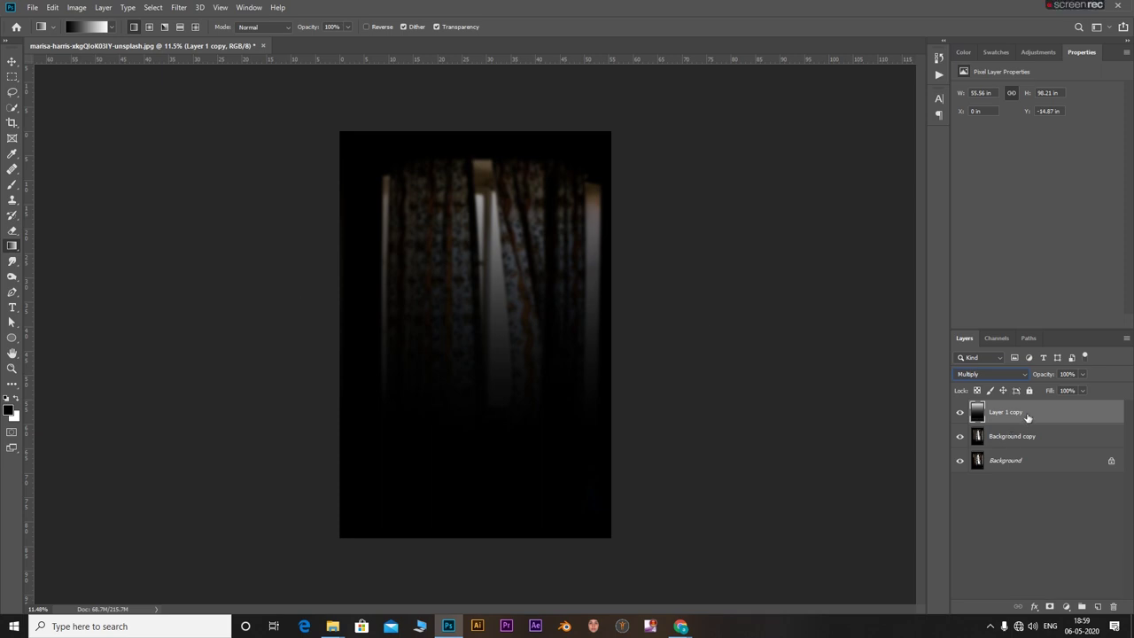
left_click(1033, 500)
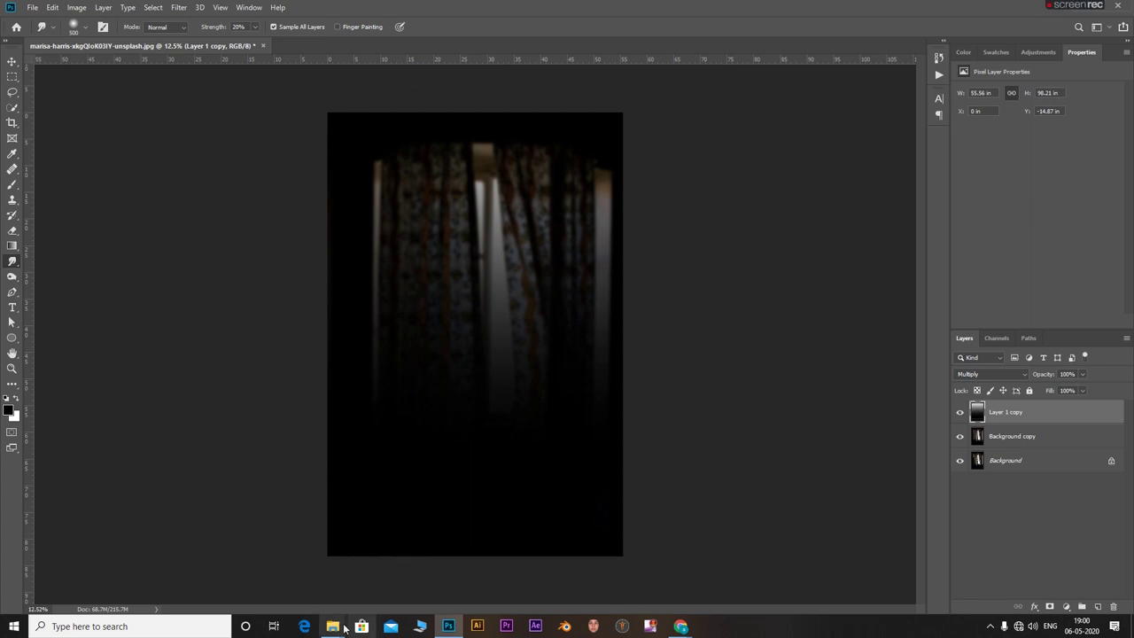
Place the DSC_0180 cutout of the hooded man, enlarge it and centre it in front of the window along the lower edge
left_click(332, 626)
left_click_drag(518, 184, 537, 541)
left_click_drag(526, 370, 868, 598)
left_click_drag(825, 478, 653, 337)
left_click_drag(701, 461, 833, 547)
left_click_drag(815, 478, 754, 485)
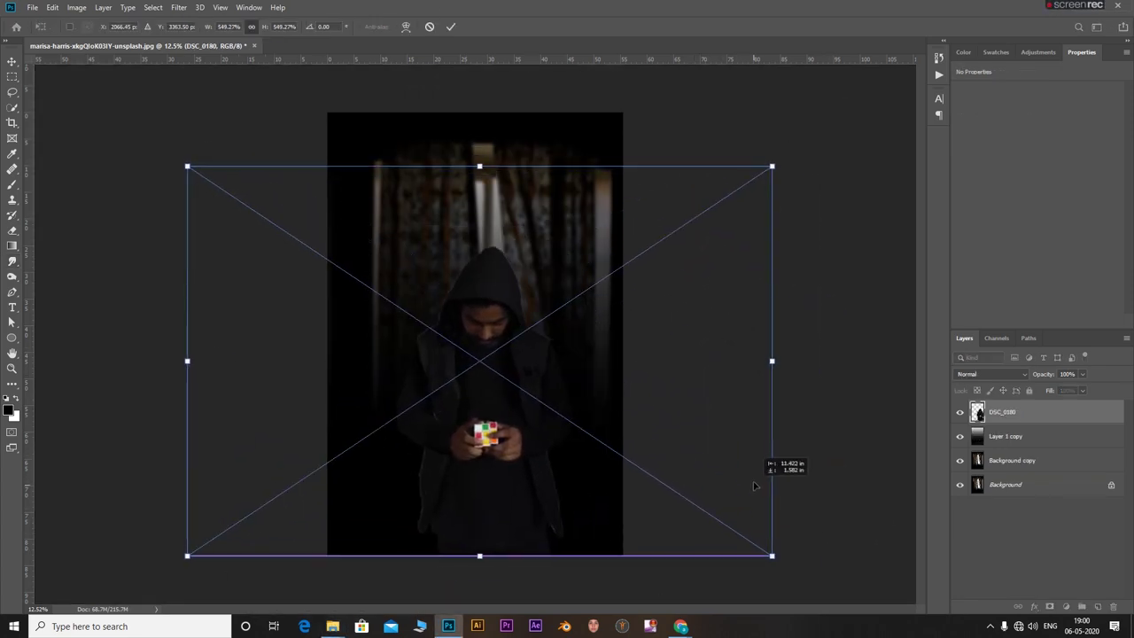
left_click_drag(772, 555, 836, 597)
left_click_drag(809, 511, 772, 469)
left_click(450, 27)
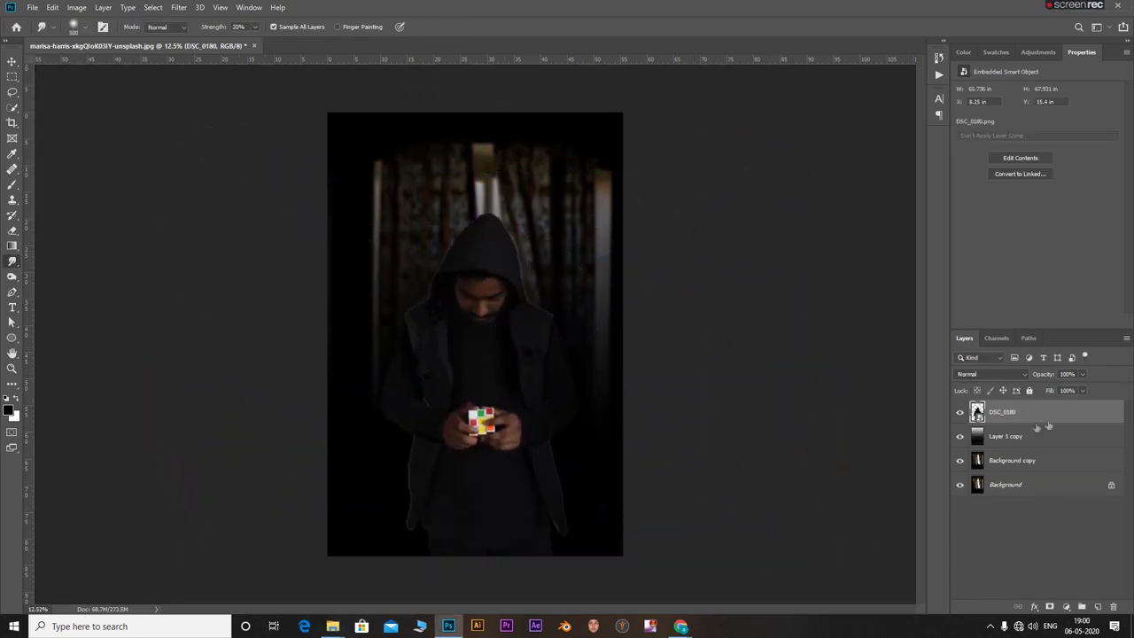
Select the pixels of the DSC_0180 layer and add a layer mask from that selection
left_click(1018, 435)
left_click(1023, 413)
right_click(977, 412)
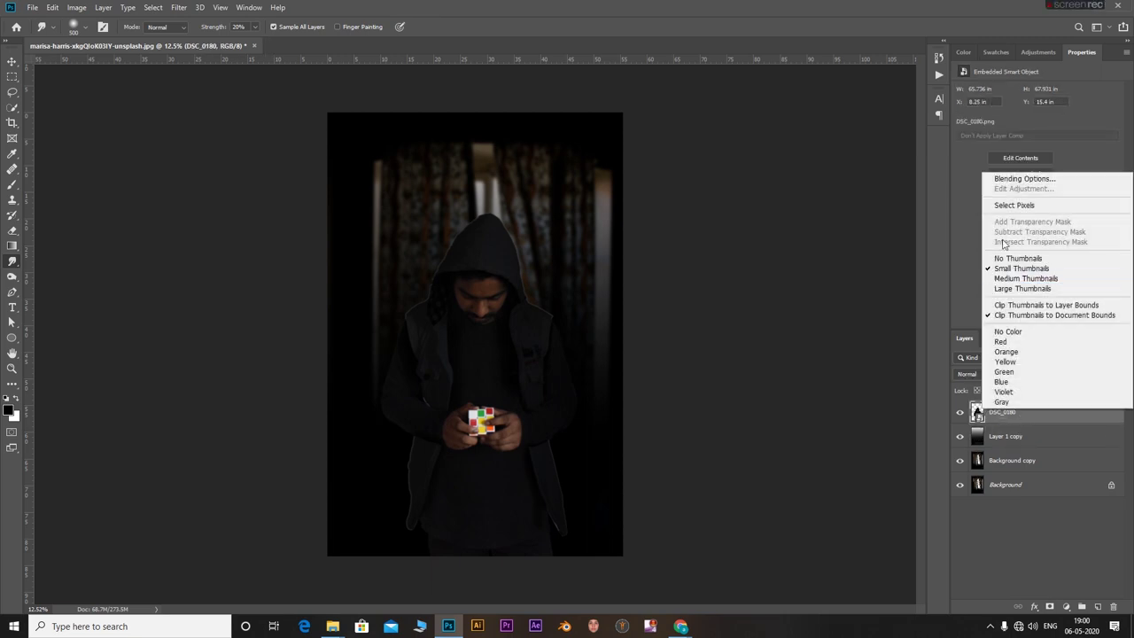
left_click(1012, 205)
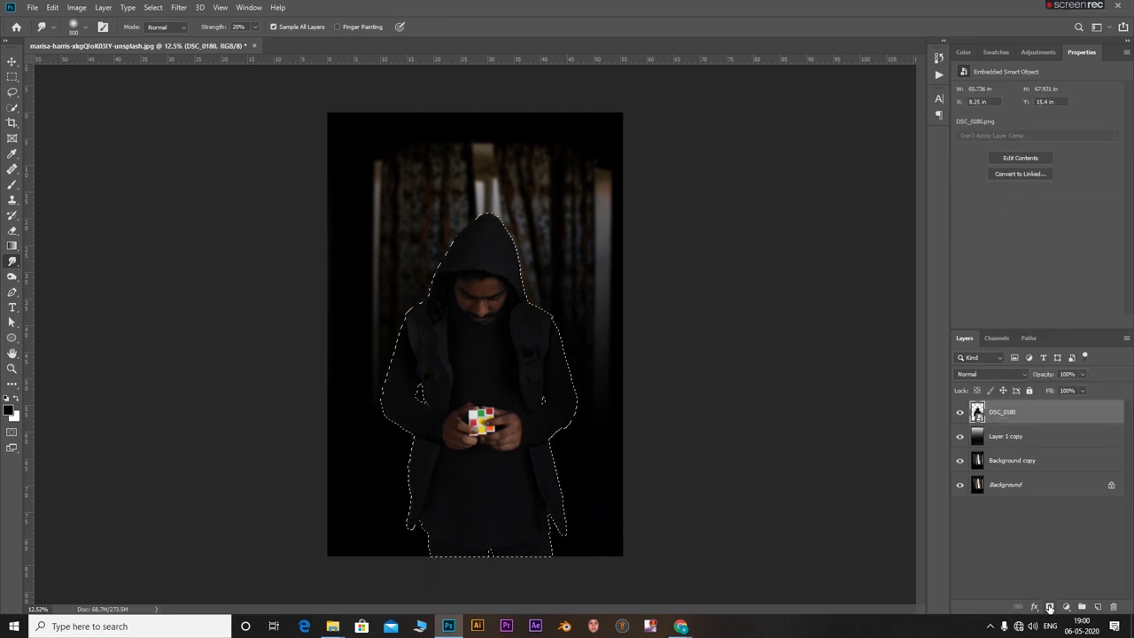
left_click(1050, 607)
Smudge the layer mask's edge at 20% strength to soften the outline around the hood and shoulders
scroll(558, 492, "up", 5)
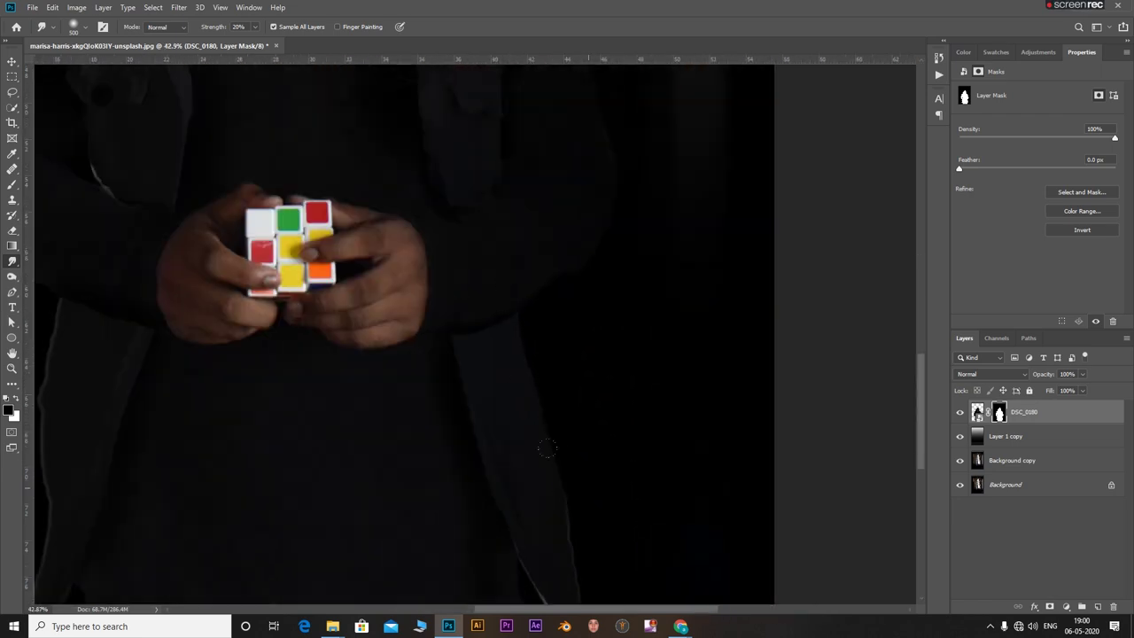
scroll(547, 449, "down", 3)
scroll(536, 194, "down", 2)
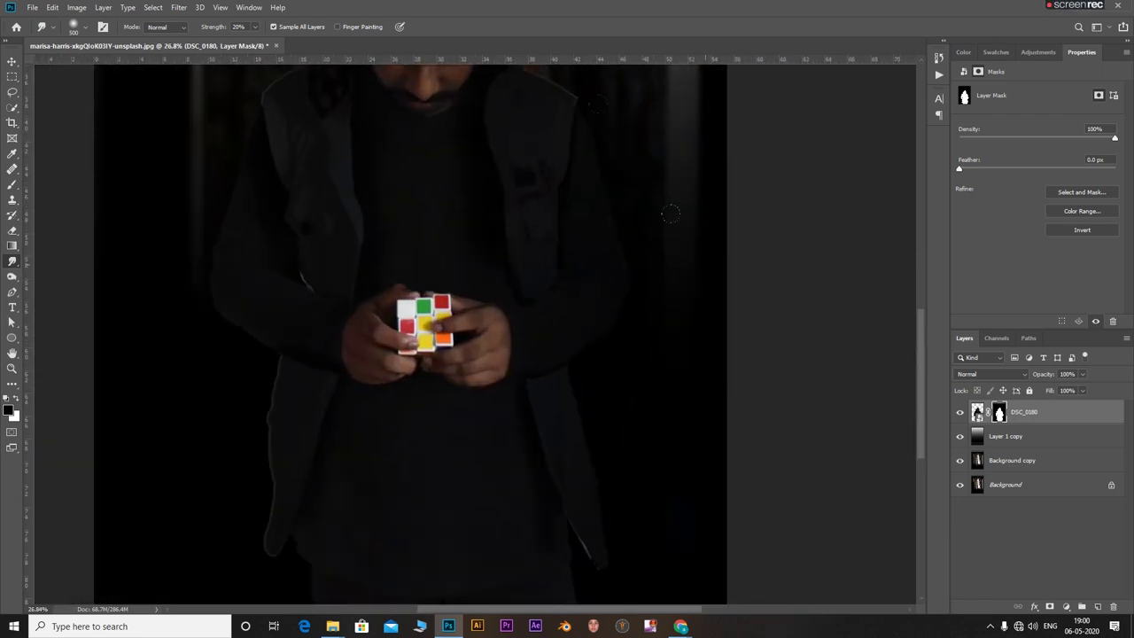
scroll(499, 299, "up", 6)
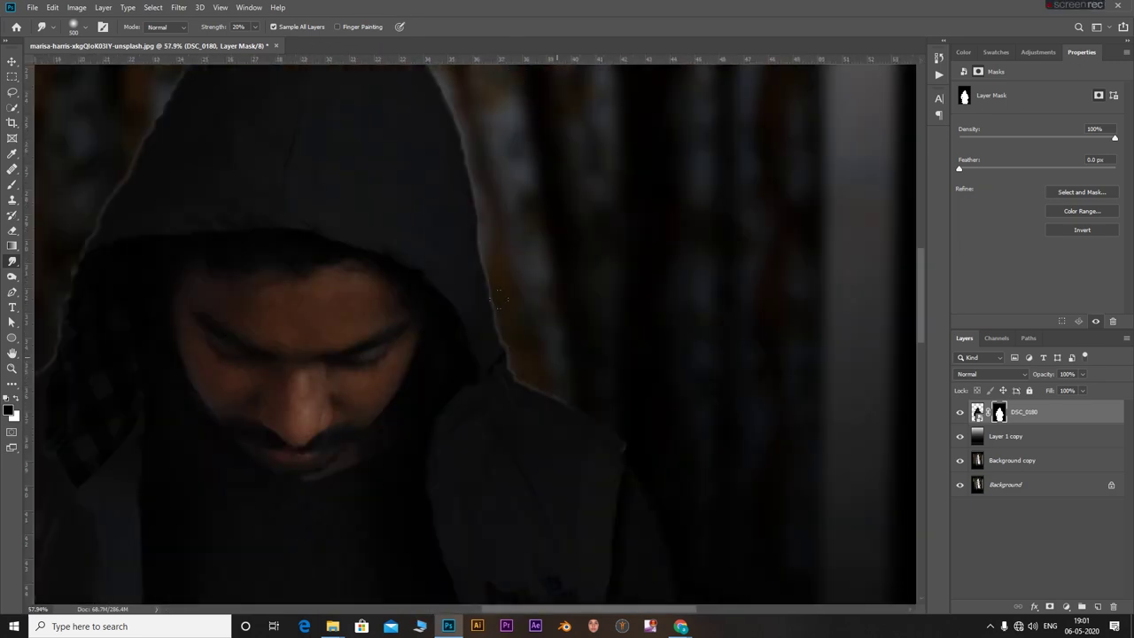
scroll(429, 227, "down", 2)
scroll(430, 228, "up", 3)
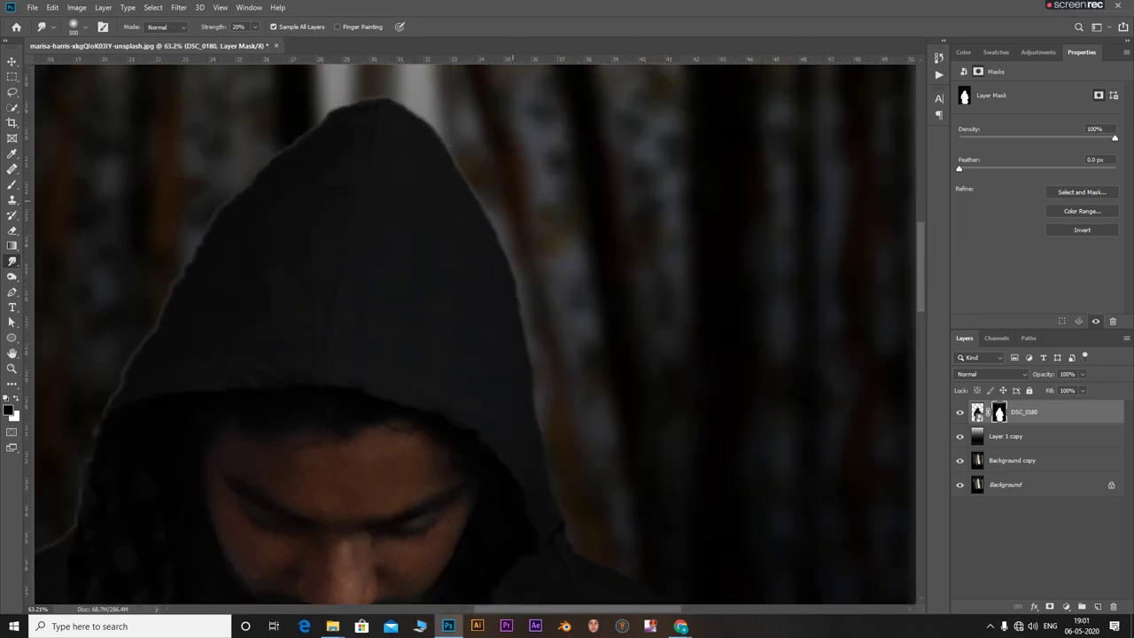
left_click_drag(323, 125, 531, 333)
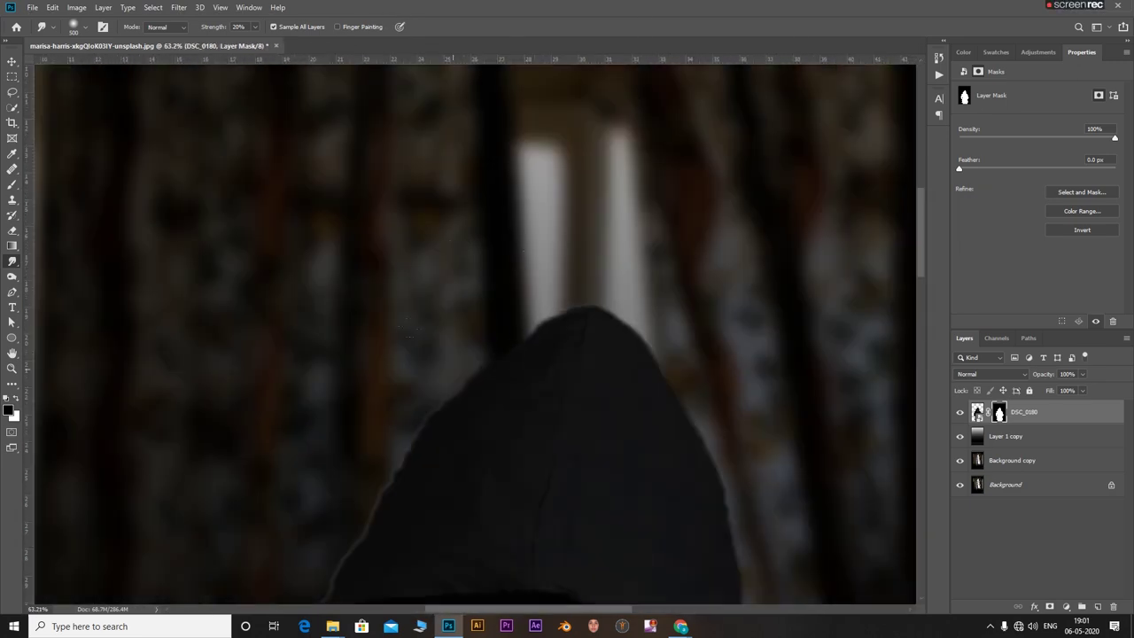
scroll(407, 328, "down", 6)
scroll(399, 398, "up", 6)
left_click_drag(412, 405, 475, 240)
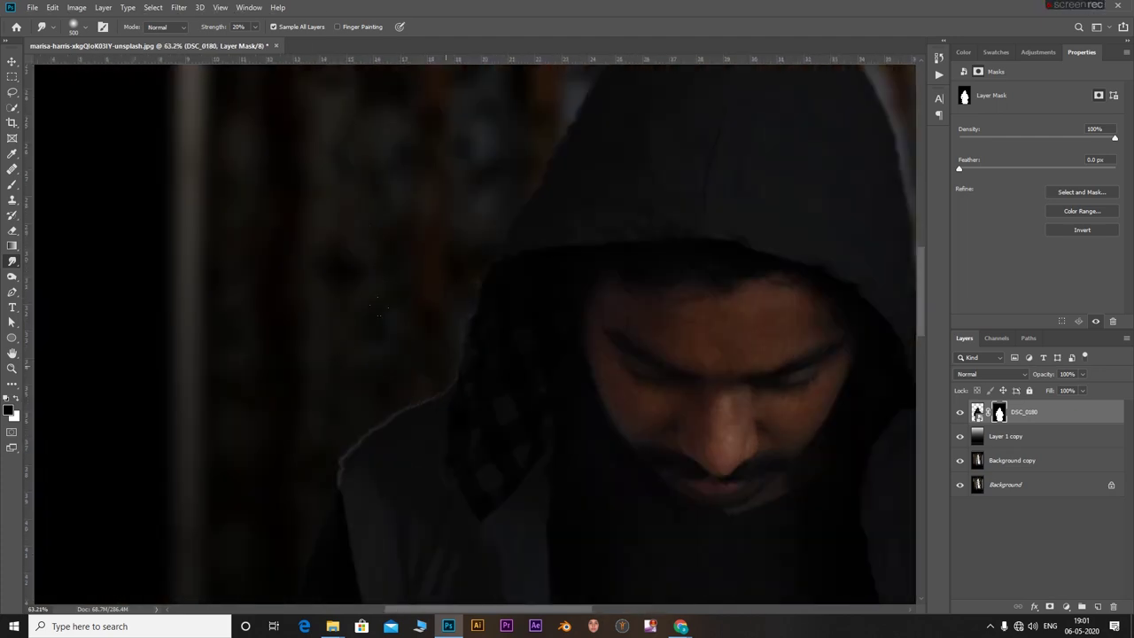
left_click_drag(376, 306, 307, 399)
scroll(407, 313, "down", 3)
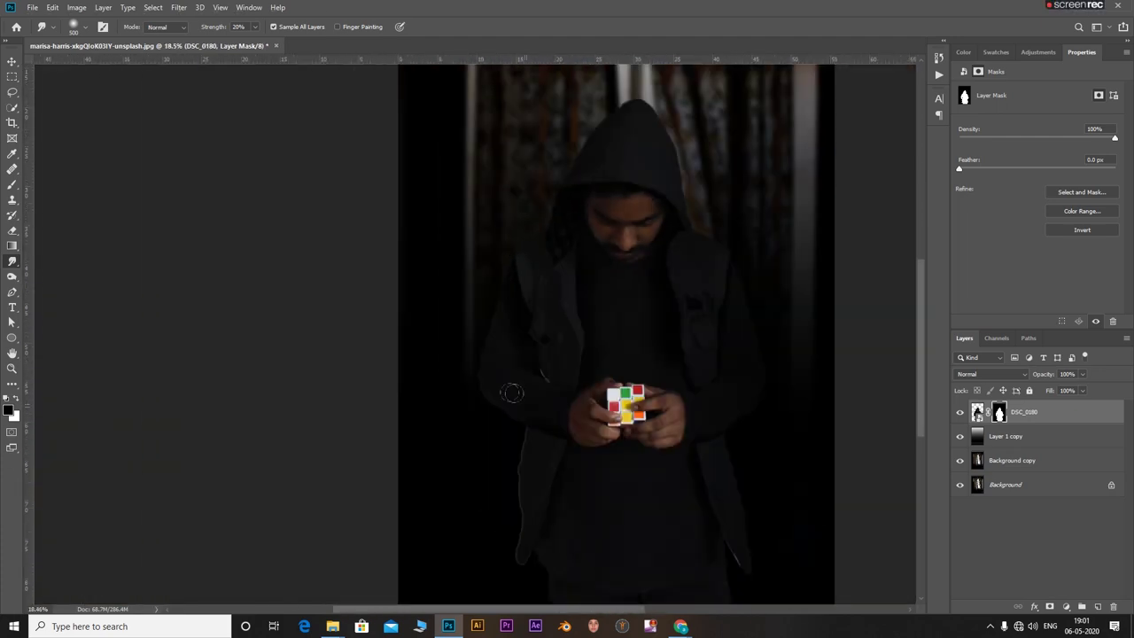
Smudge the mask's edge along the sleeves and lower jacket to remove the light fringe
scroll(511, 384, "up", 2)
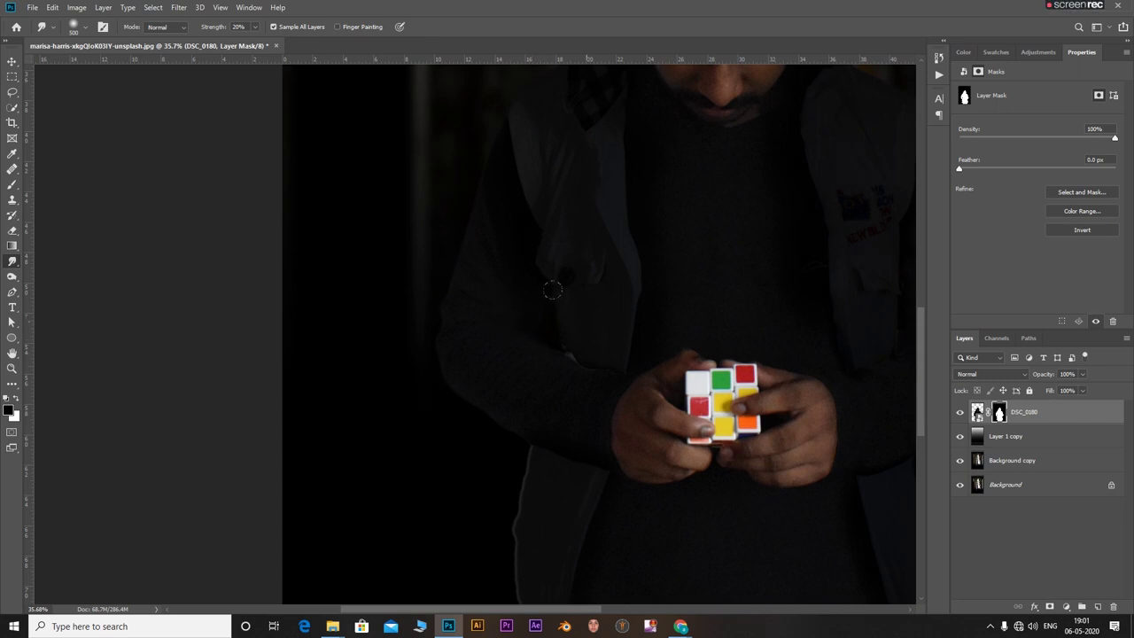
mouse_move(530, 447)
left_mouse_down()
mouse_move(493, 450)
mouse_move(514, 506)
left_mouse_up()
scroll(501, 448, "down", 3)
scroll(510, 487, "up", 3)
mouse_move(491, 407)
left_mouse_down()
mouse_move(447, 454)
mouse_move(452, 505)
left_mouse_up()
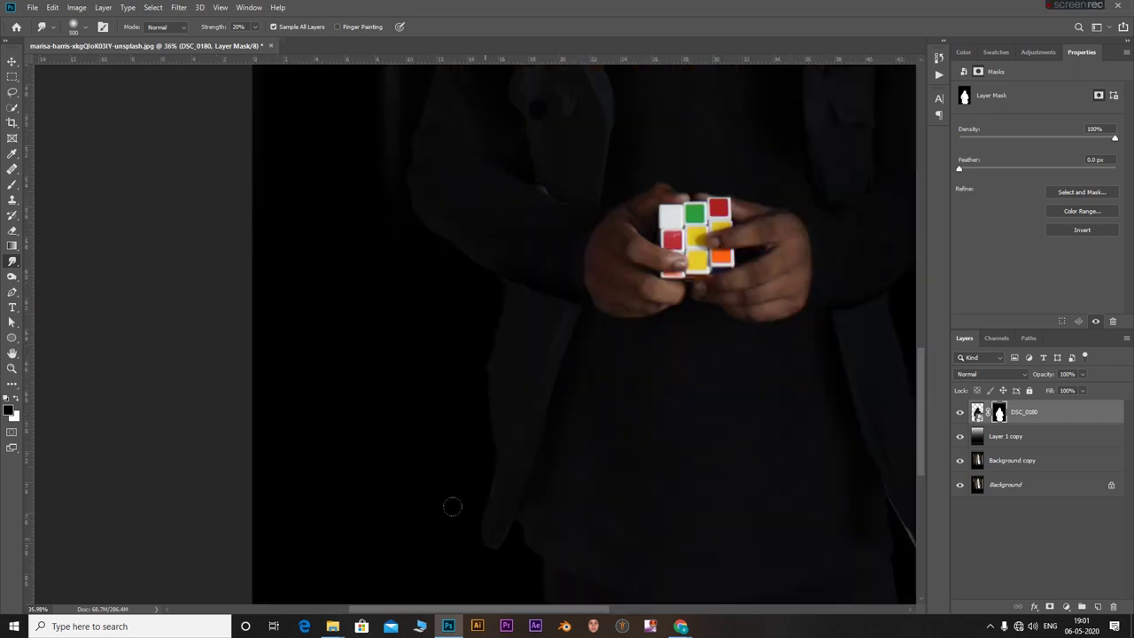
scroll(463, 476, "down", 2)
scroll(642, 383, "up", 2)
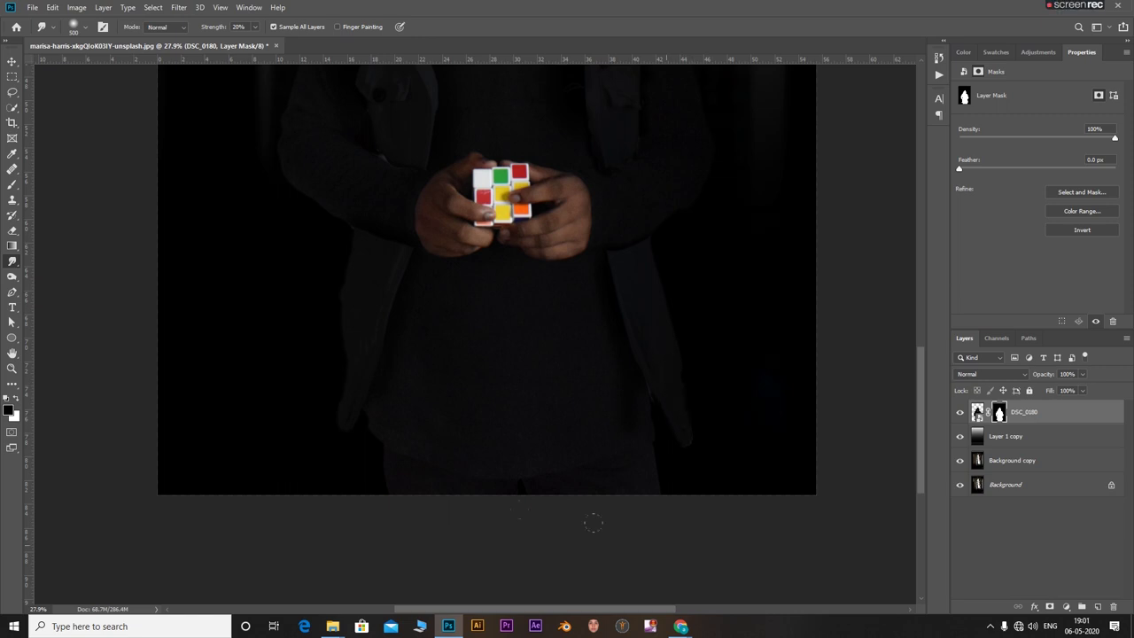
scroll(673, 457, "down", 3)
scroll(730, 431, "up", 1)
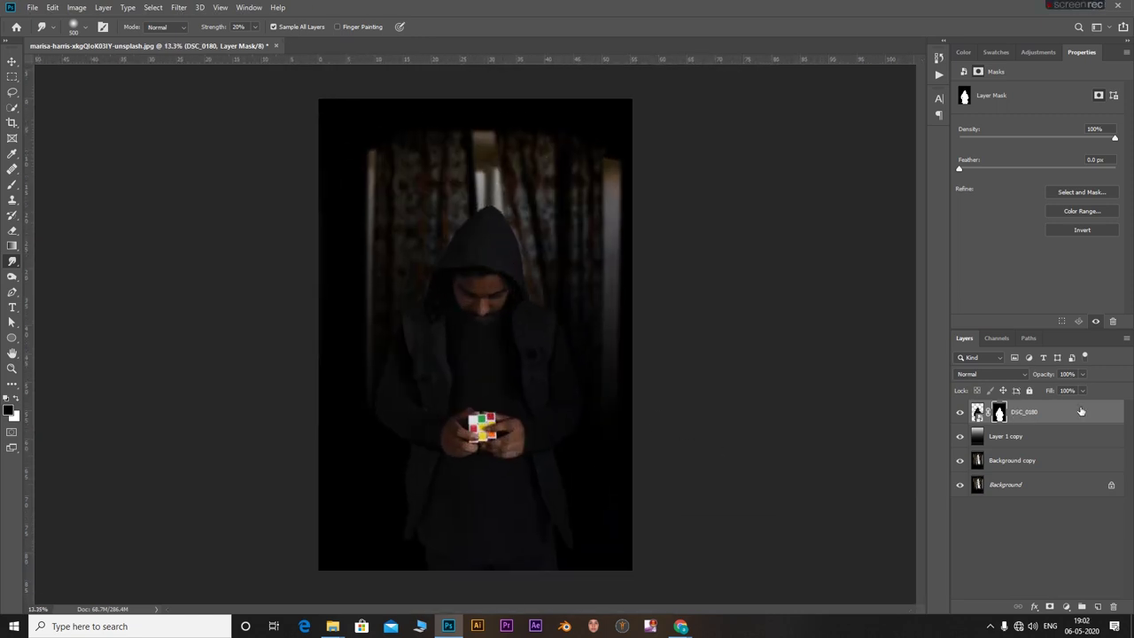
Add a Curves adjustment clipped to DSC_0180 and, above it, a Hue/Saturation adjustment with Saturation -100
left_click(1065, 606)
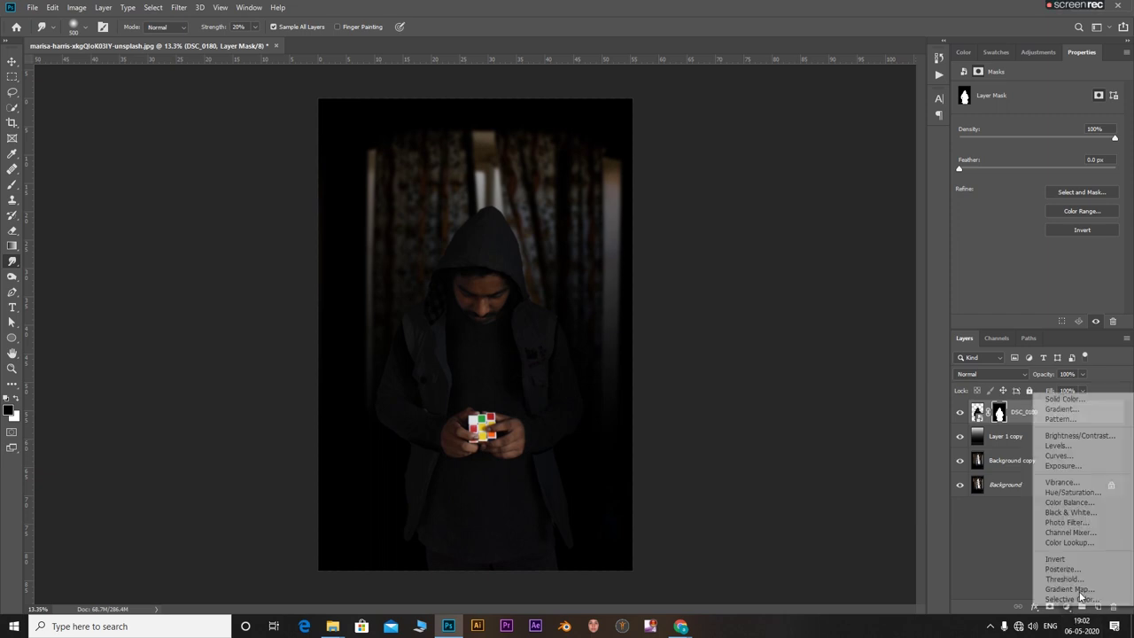
left_click(1058, 457)
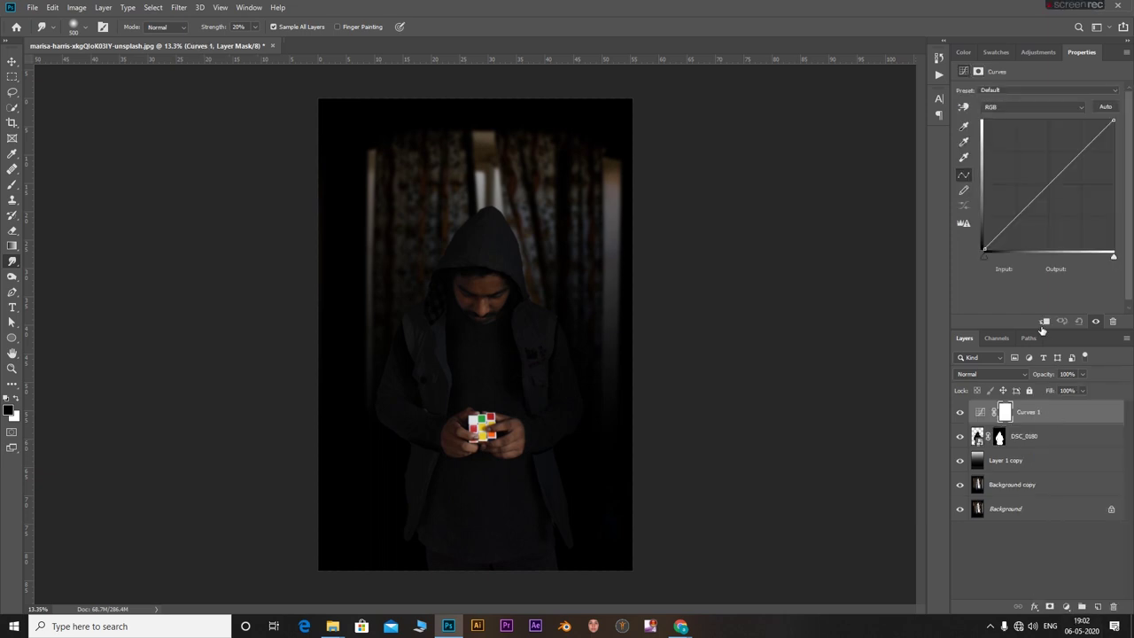
left_click(1065, 607)
left_click(1067, 493)
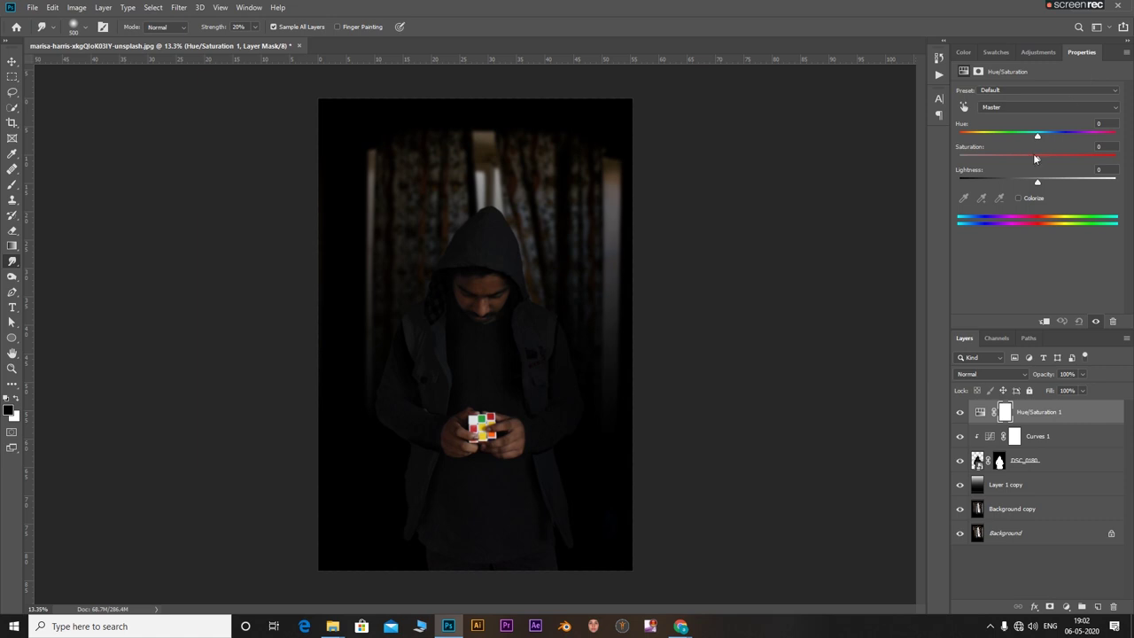
left_click_drag(1035, 158, 924, 161)
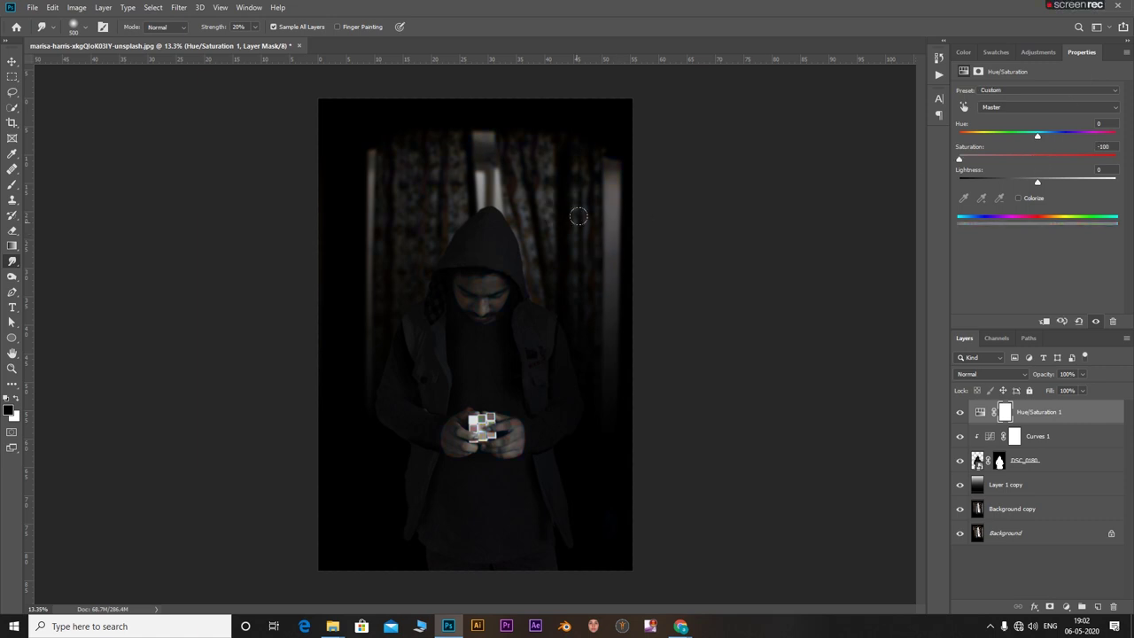
Adjust Curves 1 directly on the image, brightening the face's tones and darkening the clothing's shadows
left_click(991, 437)
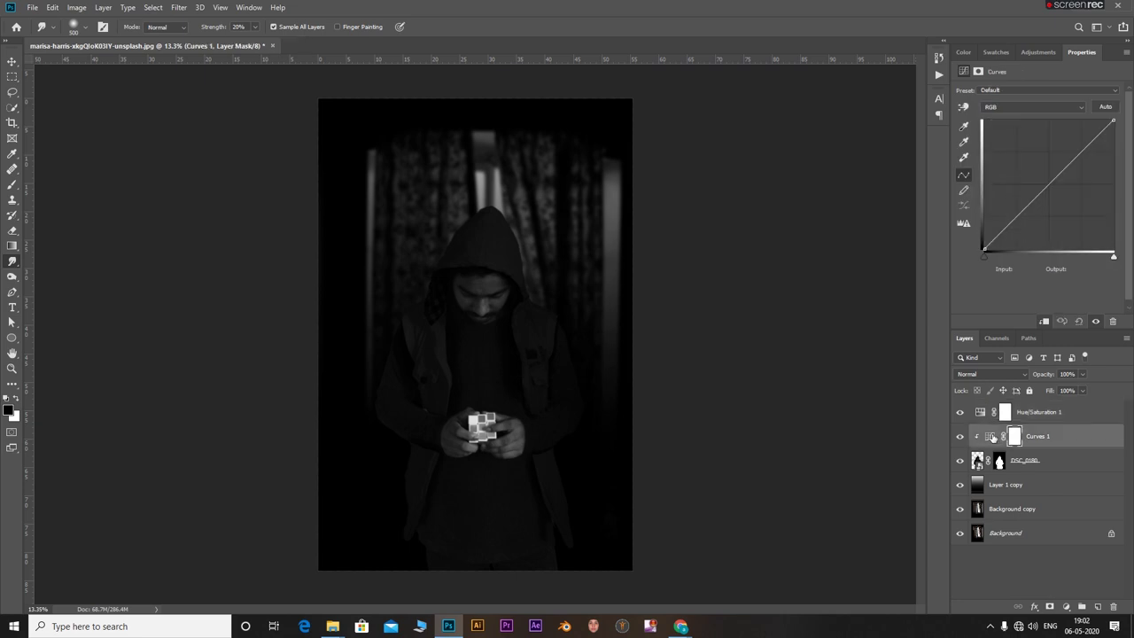
left_click(963, 107)
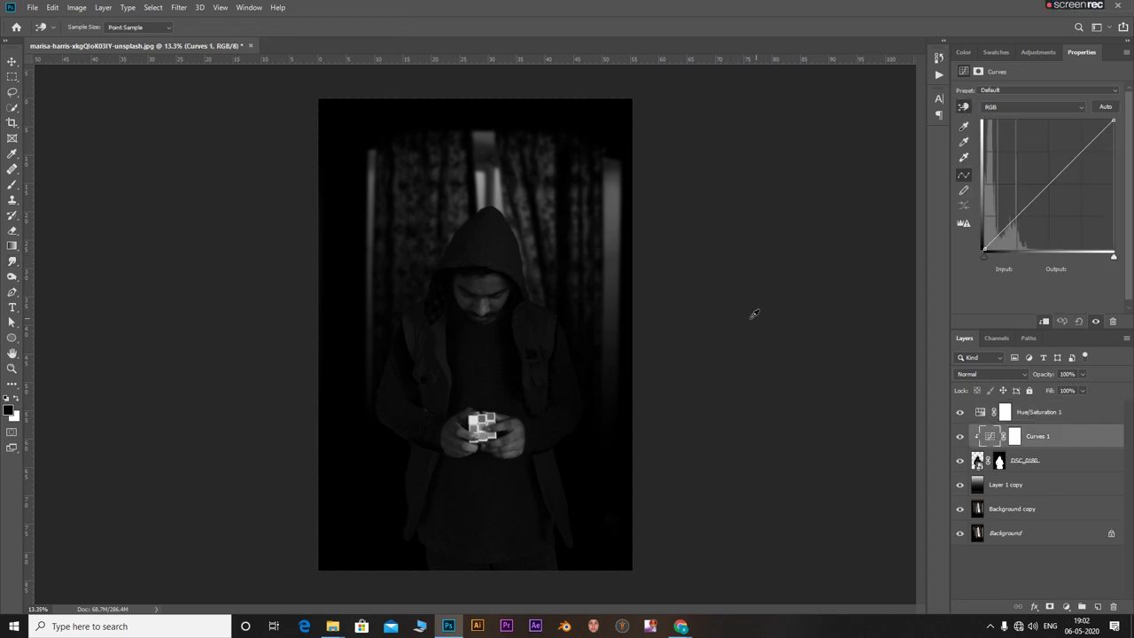
left_click_drag(496, 281, 496, 273)
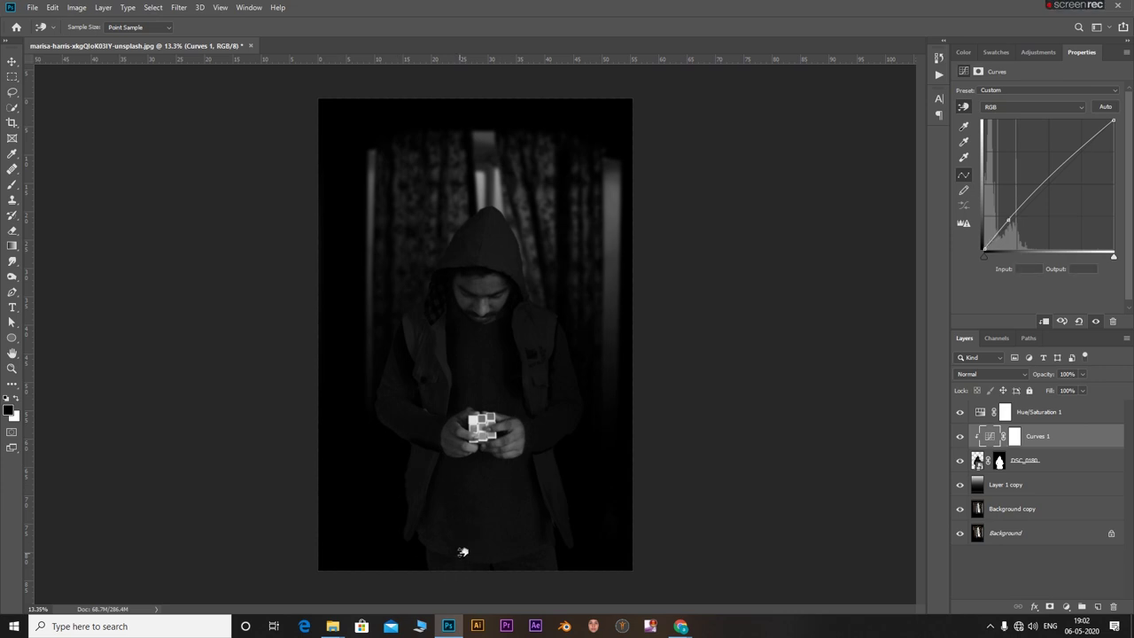
mouse_move(462, 552)
left_mouse_down()
mouse_move(461, 565)
mouse_move(466, 538)
left_mouse_up()
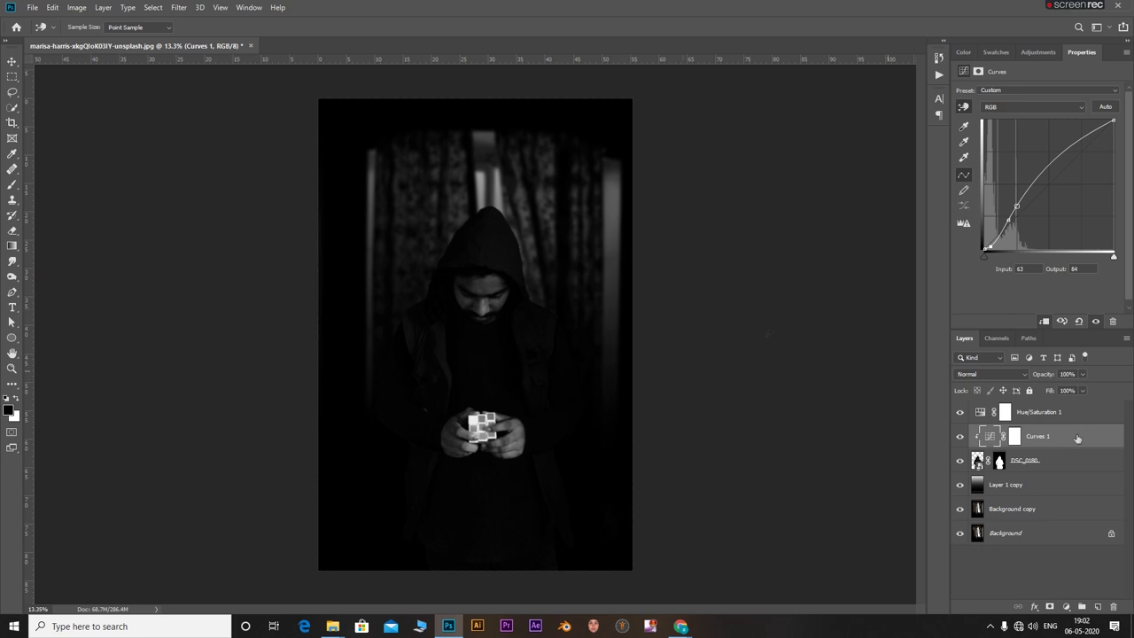
Compare the figure with and without Hue/Saturation 1, clip that adjustment to DSC_0180 and set its Saturation to -30
left_click(959, 412)
left_click(959, 412)
left_click(959, 412)
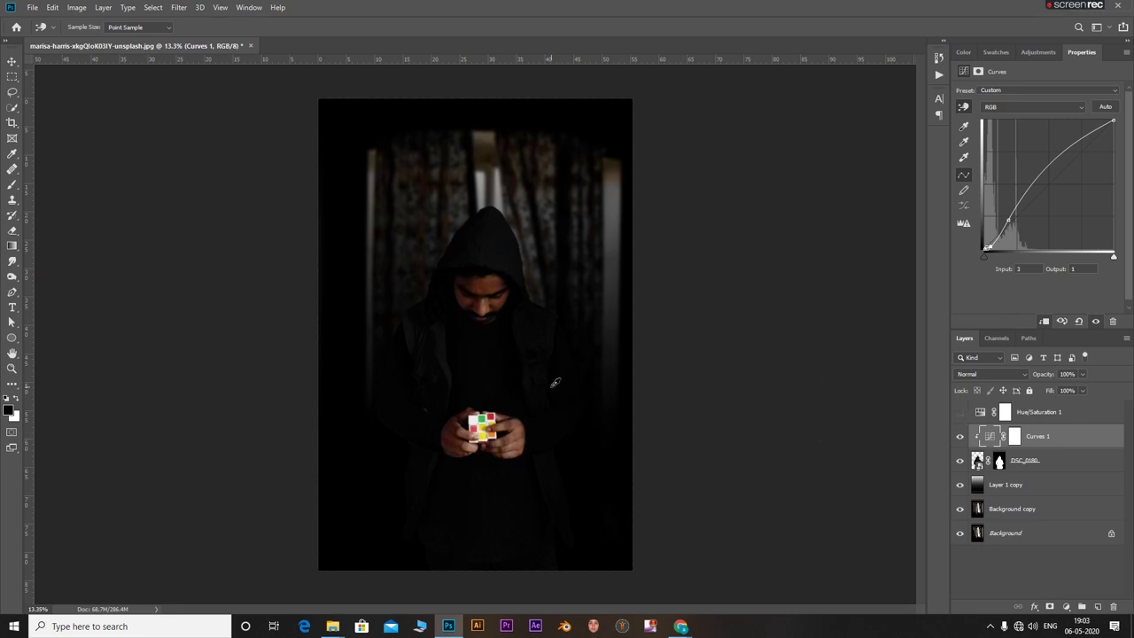
left_click(959, 412)
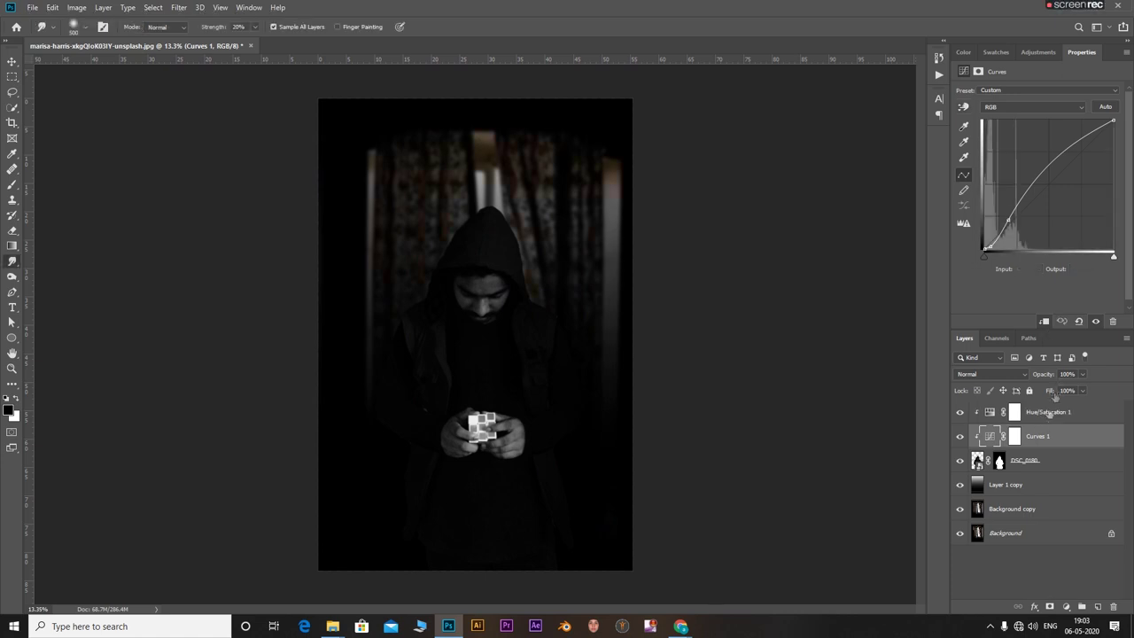
left_click(992, 415)
left_click_drag(958, 159, 1015, 165)
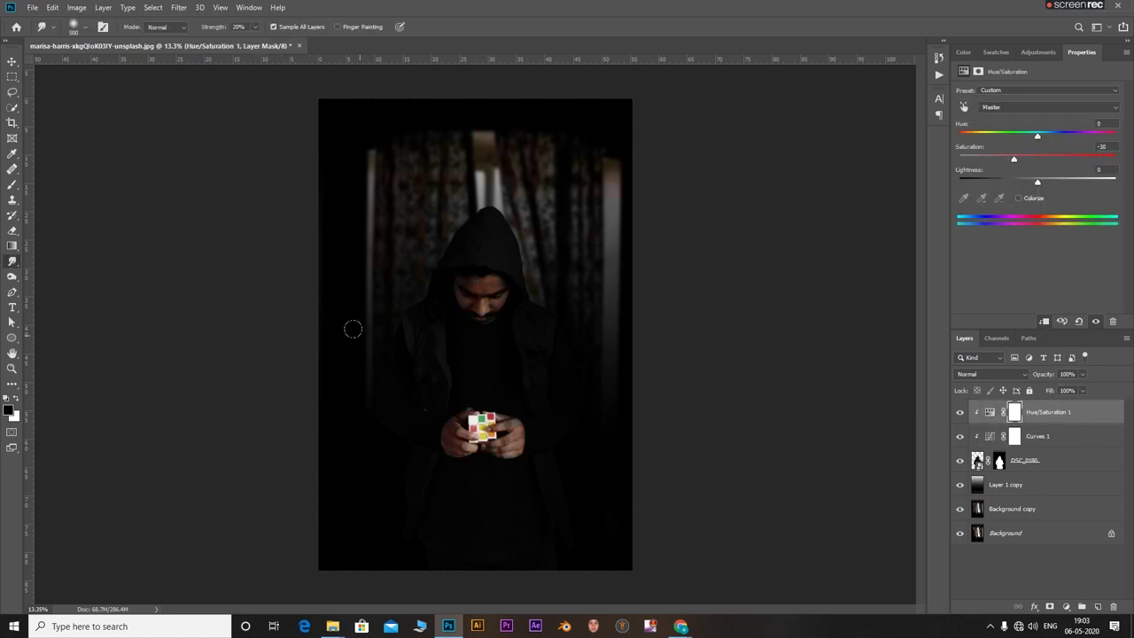
Add a Curves adjustment above Hue/Saturation 1, bend it upward to brighten the midtones, and clip it to the figure
scroll(449, 265, "up", 5)
key("ctrl+0")
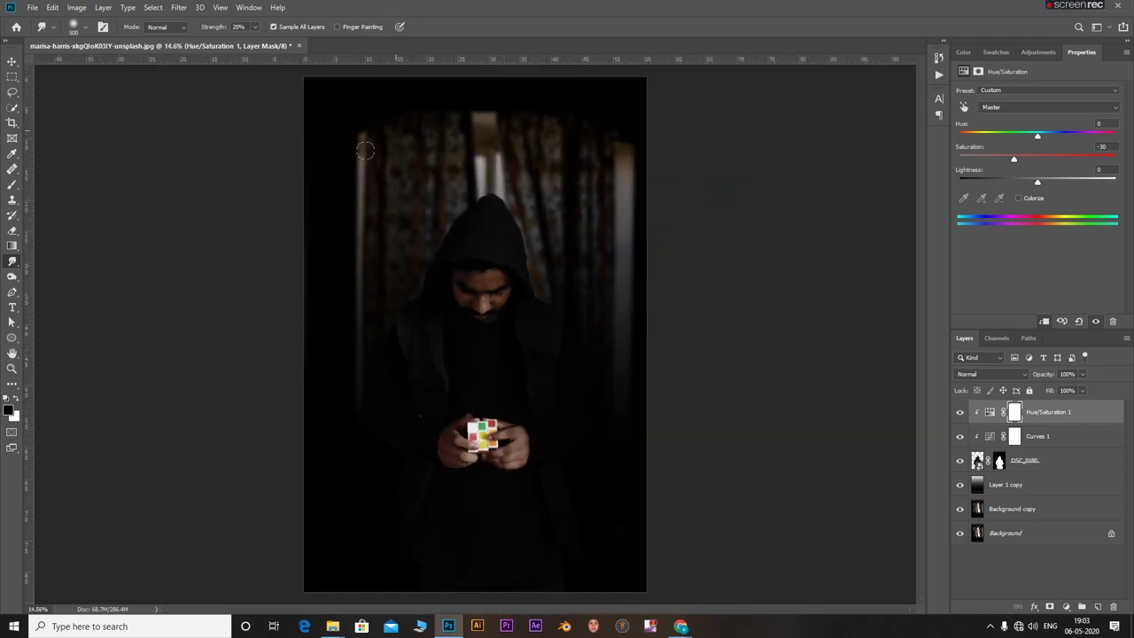
left_click(1065, 606)
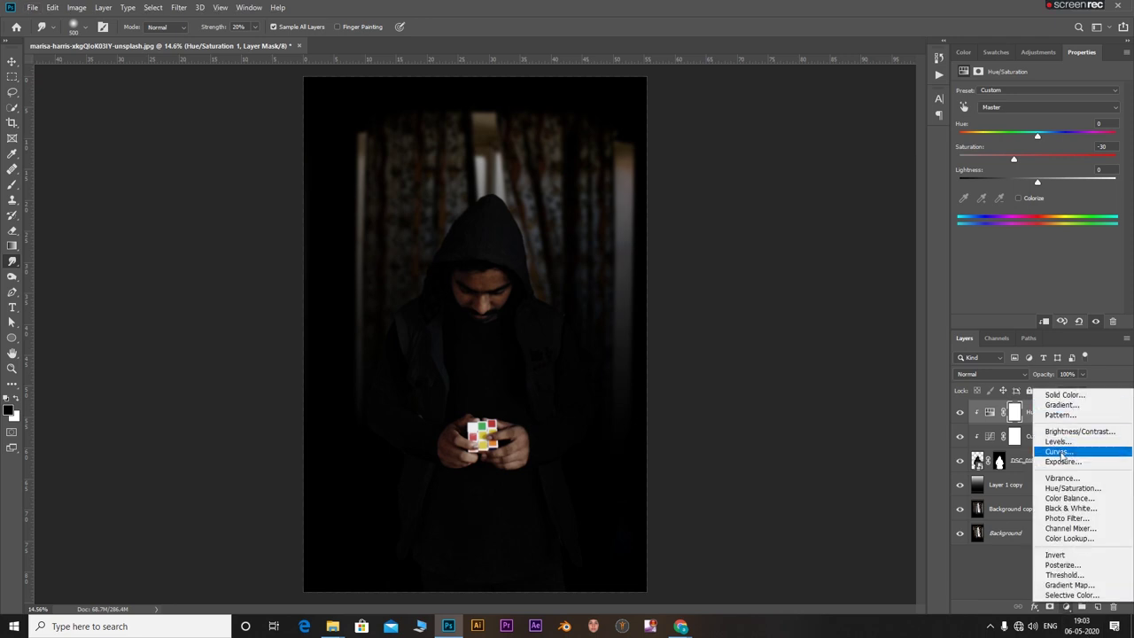
left_click(1059, 457)
left_click_drag(1049, 174, 1032, 154)
left_click(1062, 424, "alt")
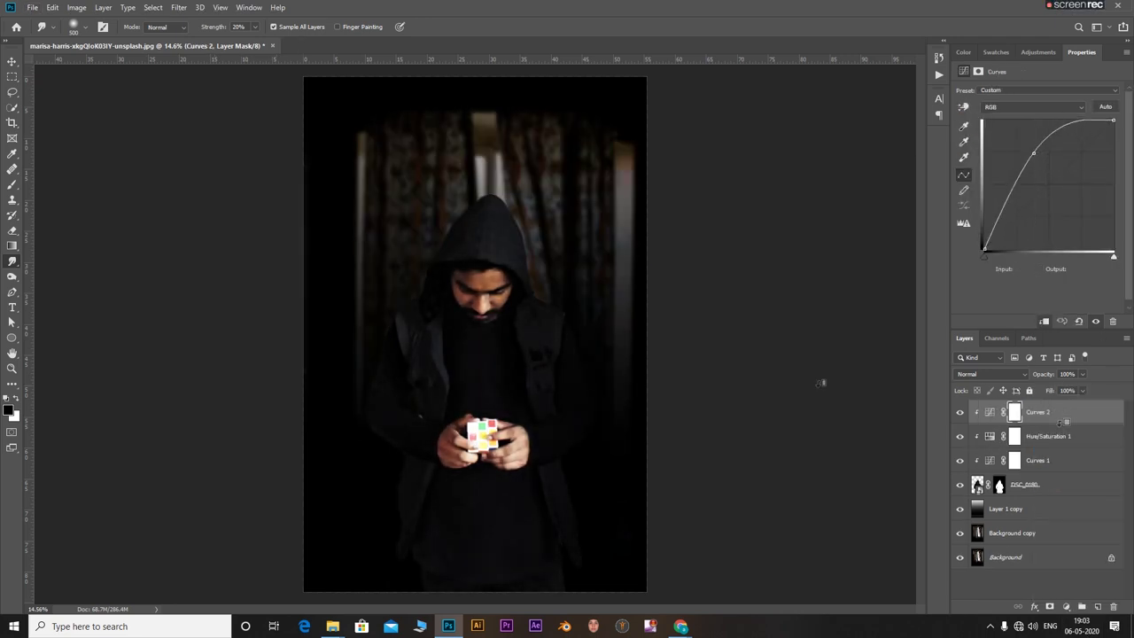
Paint black on the Curves 2 mask over the figure's hood, face, clothing and hands to hide the brightening
left_click(1014, 413)
key("b")
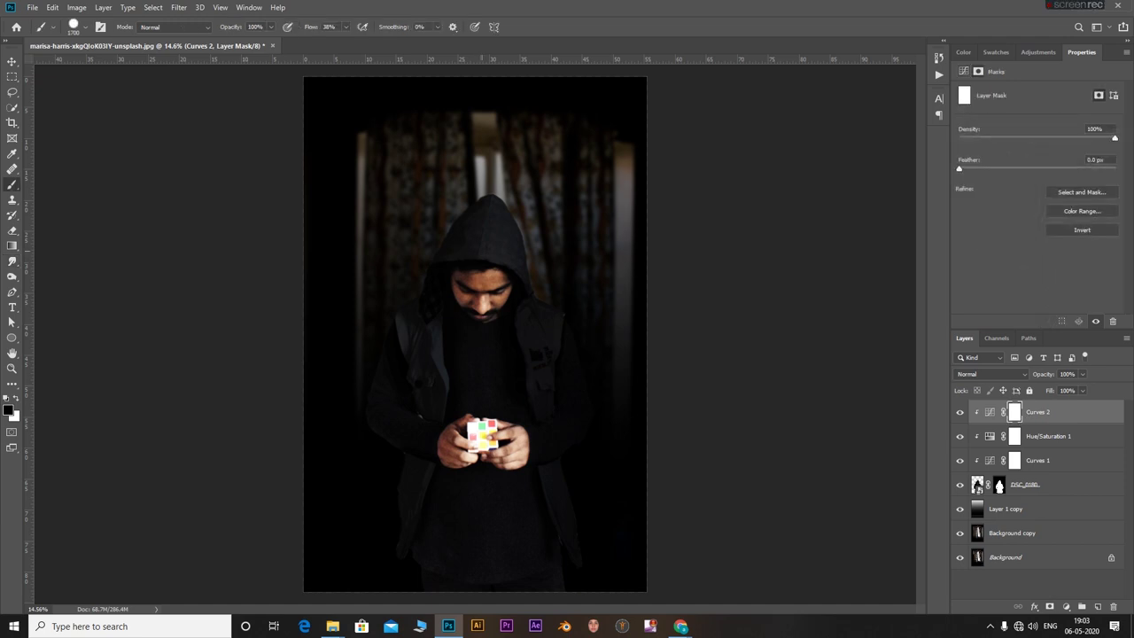
mouse_move(464, 364)
left_mouse_down()
mouse_move(456, 381)
mouse_move(496, 447)
mouse_move(396, 437)
left_mouse_up()
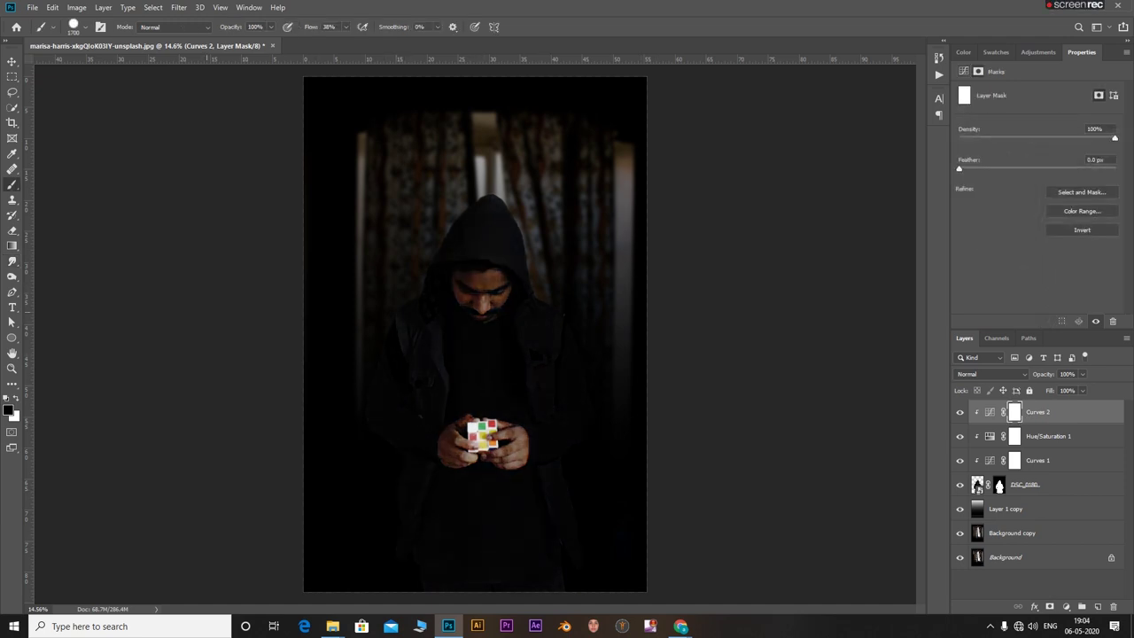
key("ctrl+i")
key("x")
key("ctrl+z")
Set the brush hardness to 20% and paint white on the Curves 2 mask to restore brightness on the hood, face and hands
left_click(78, 25)
left_click_drag(139, 93, 80, 93)
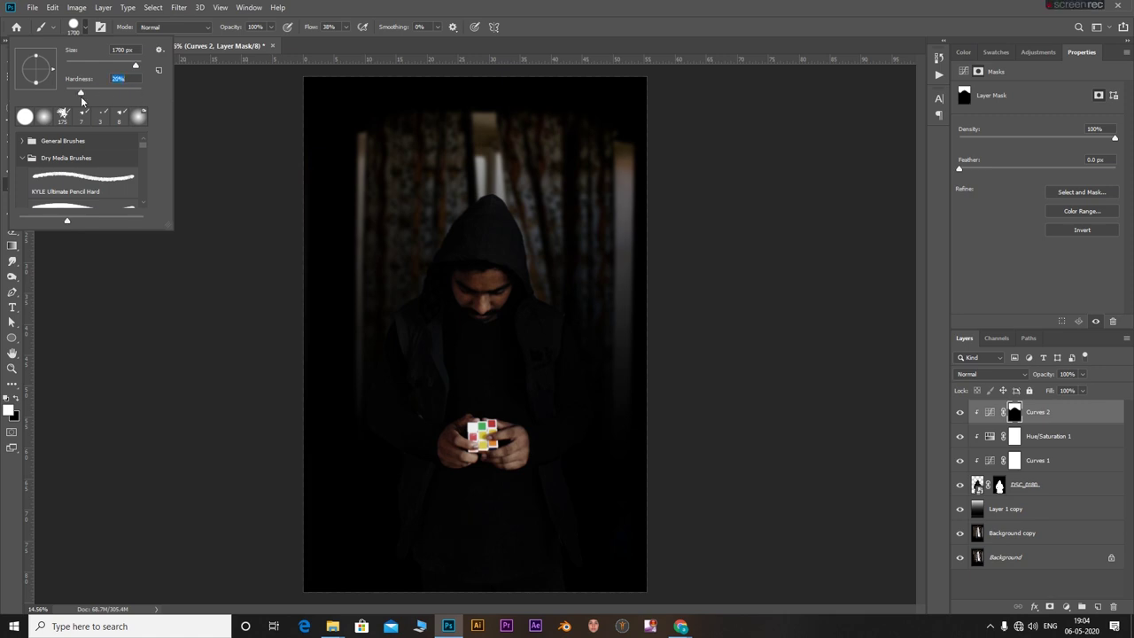
left_click(484, 234)
left_click(532, 281)
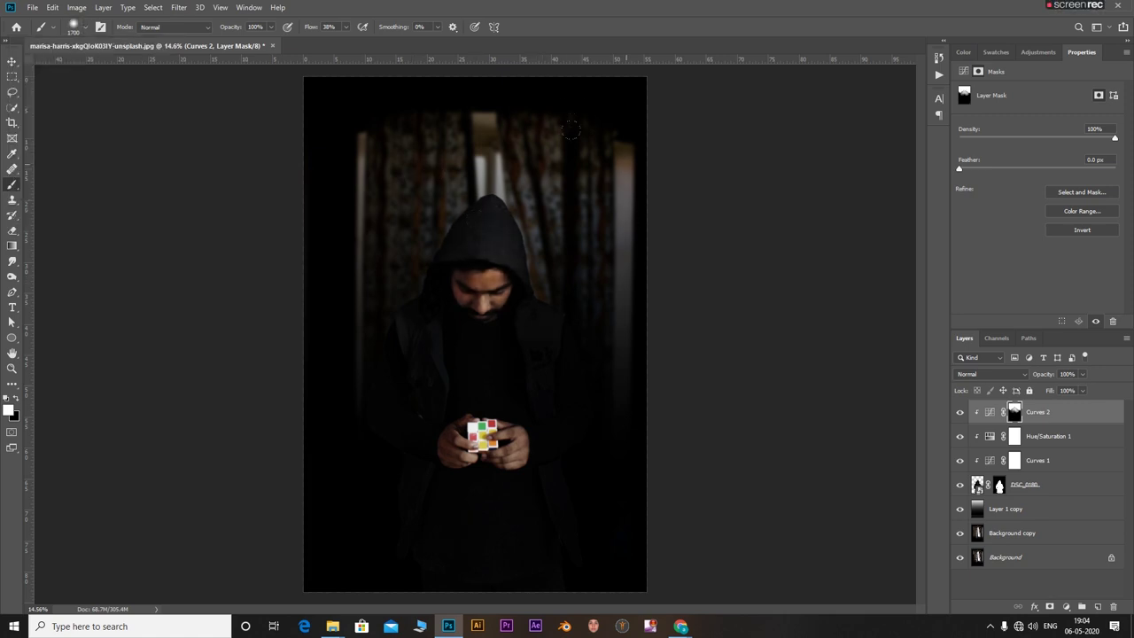
left_click_drag(447, 443, 518, 447)
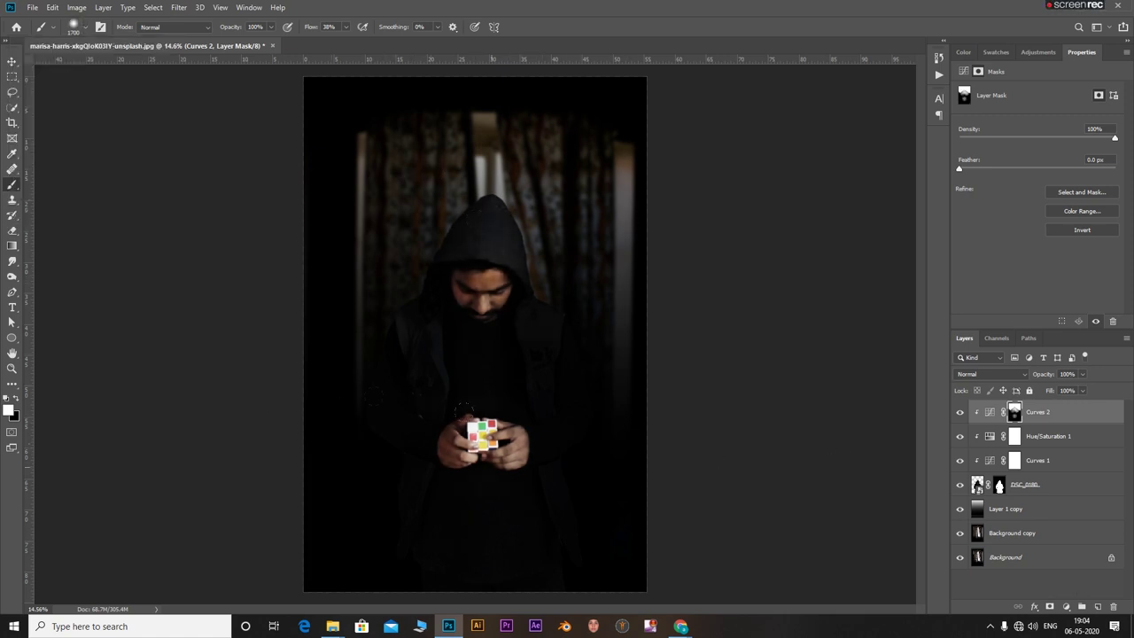
left_click_drag(465, 242, 424, 250)
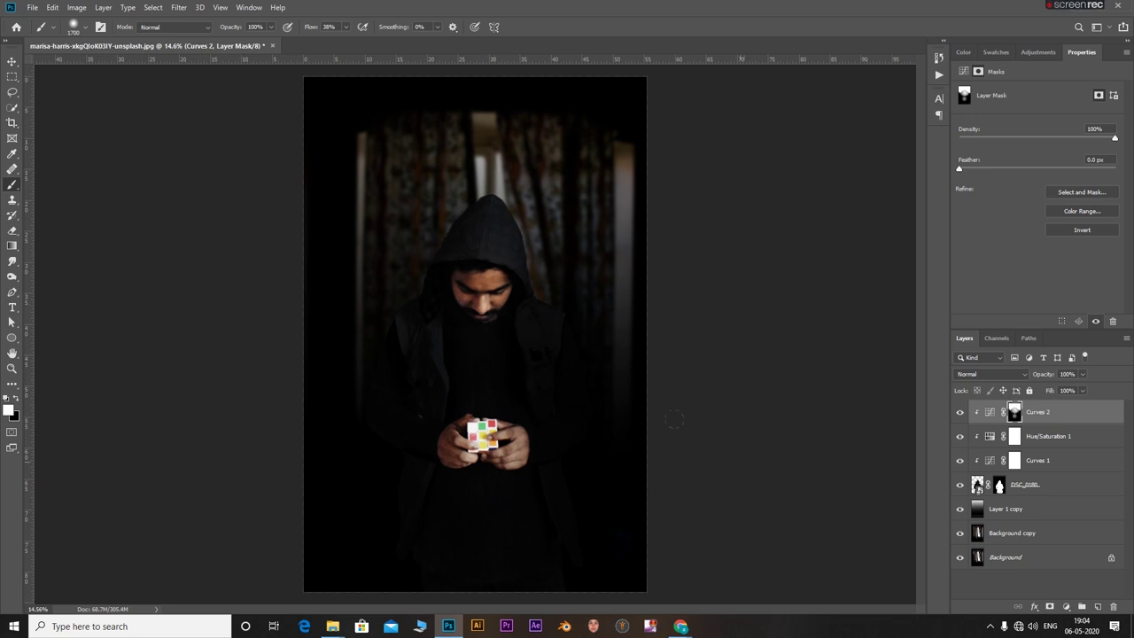
key("ctrl+j")
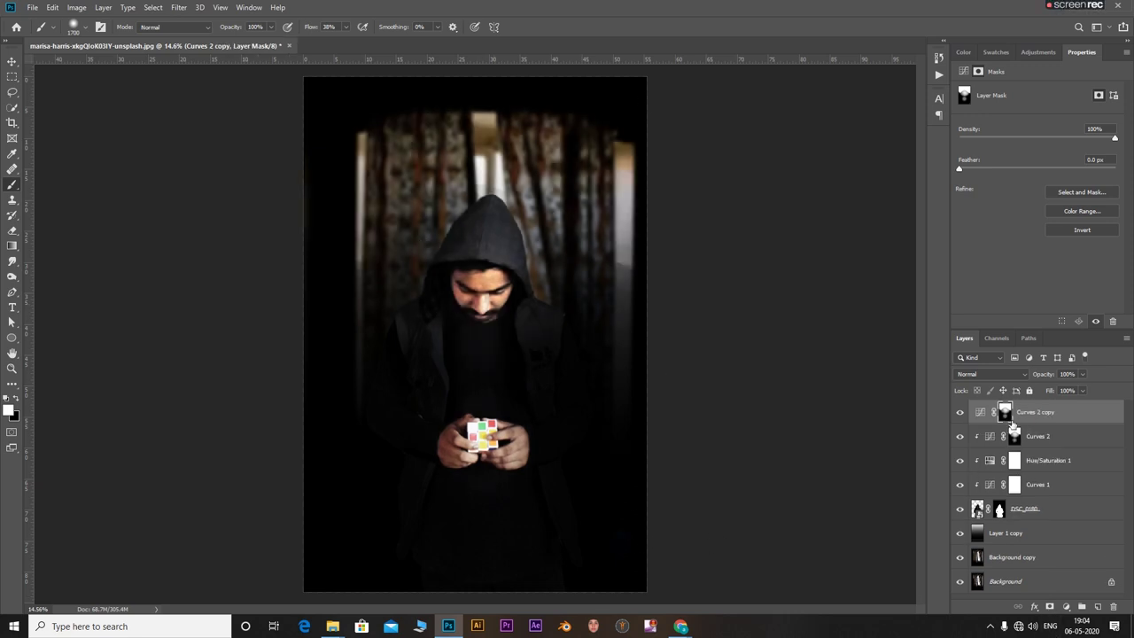
key("ctrl+z")
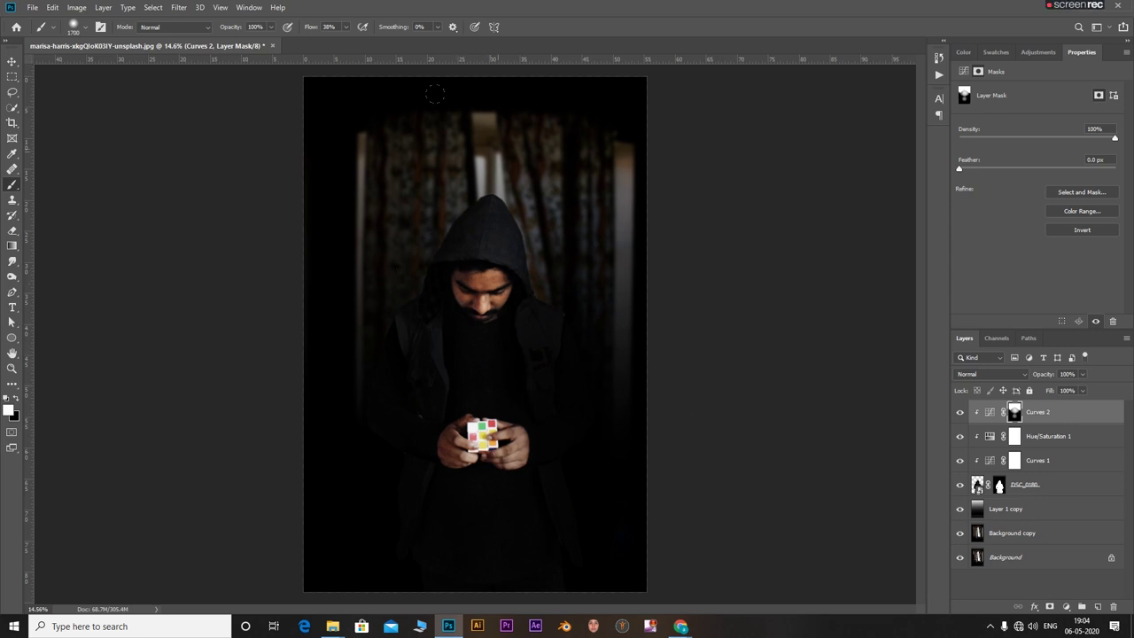
Set the Saturation of Hue/Saturation 1 to -48 and check the whole composite
left_click(1004, 538)
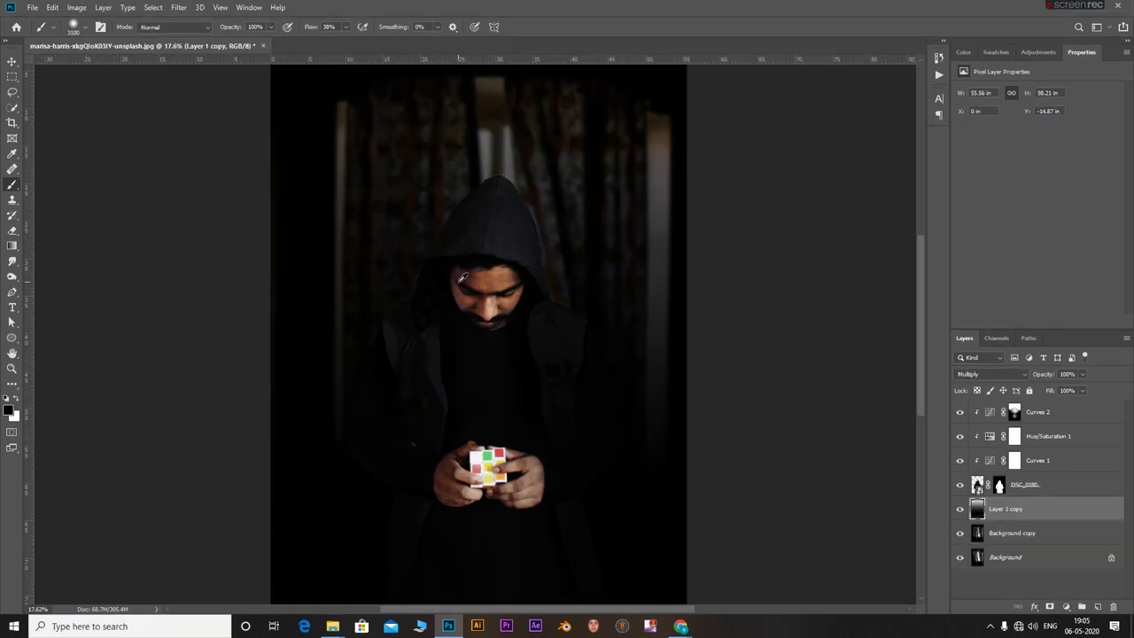
scroll(457, 278, "down", 1)
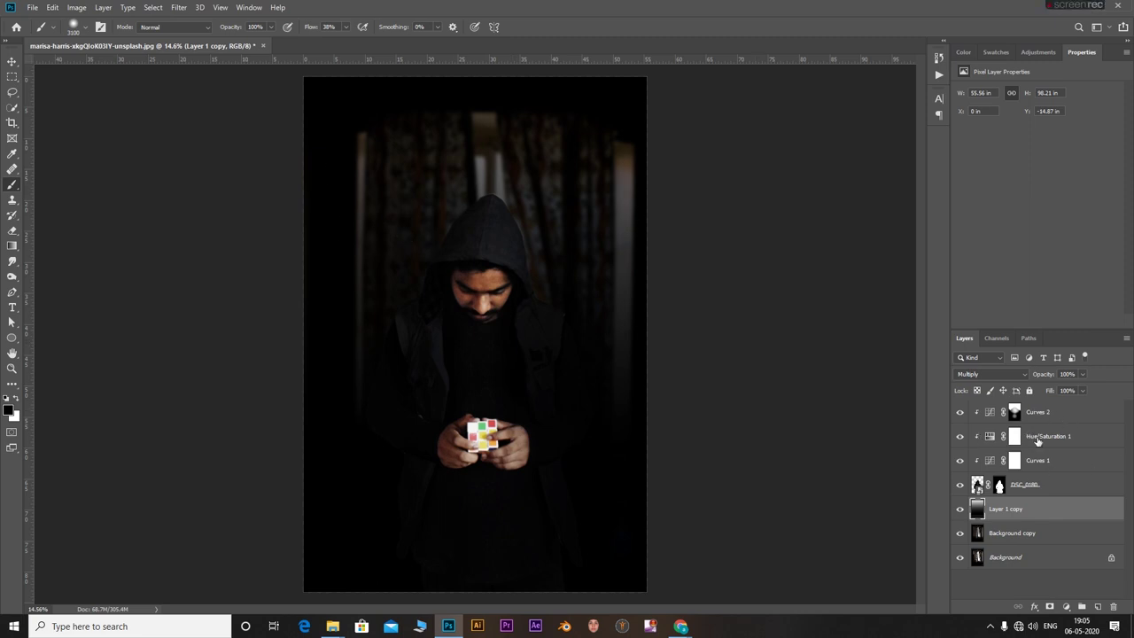
left_click(1033, 441)
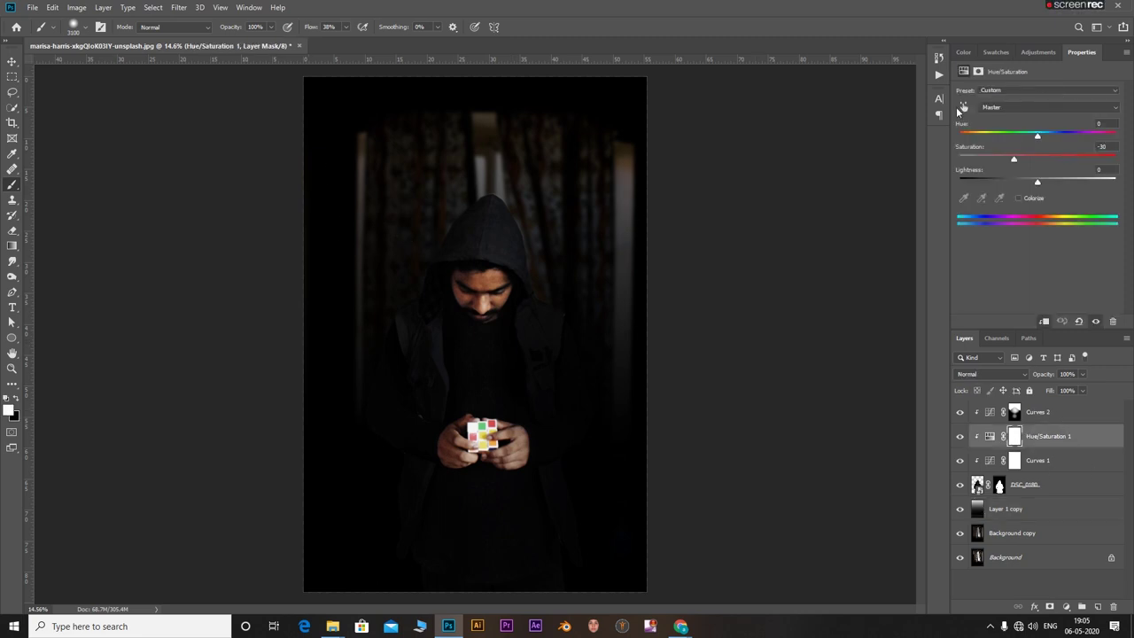
left_click_drag(1014, 162, 994, 166)
scroll(469, 414, "down", 6)
scroll(475, 354, "up", 2)
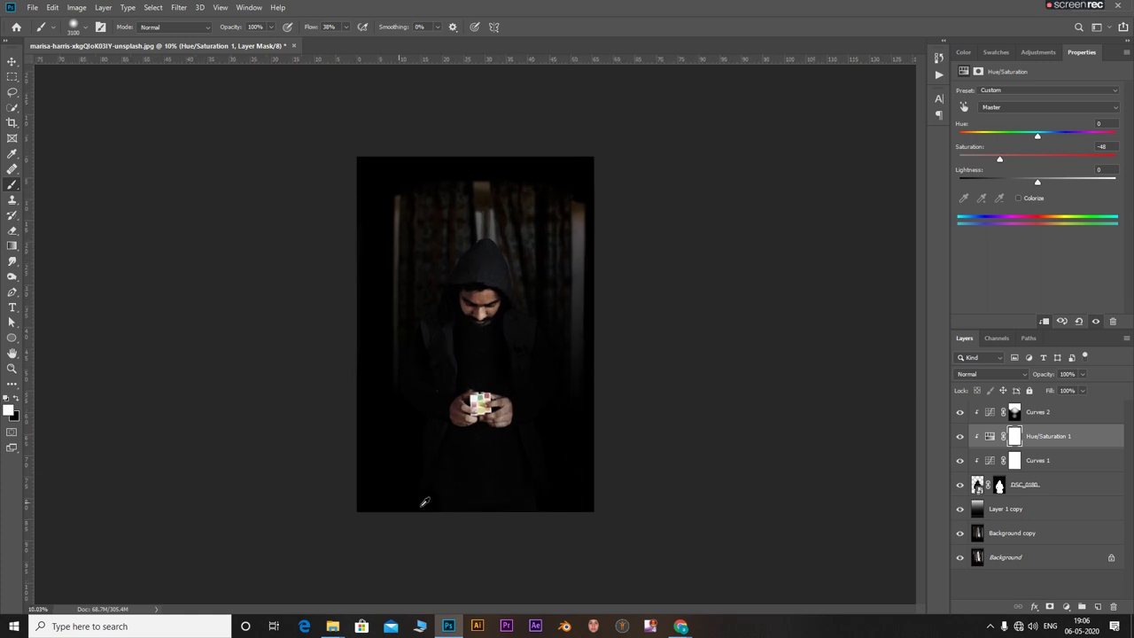
scroll(429, 333, "up", 2)
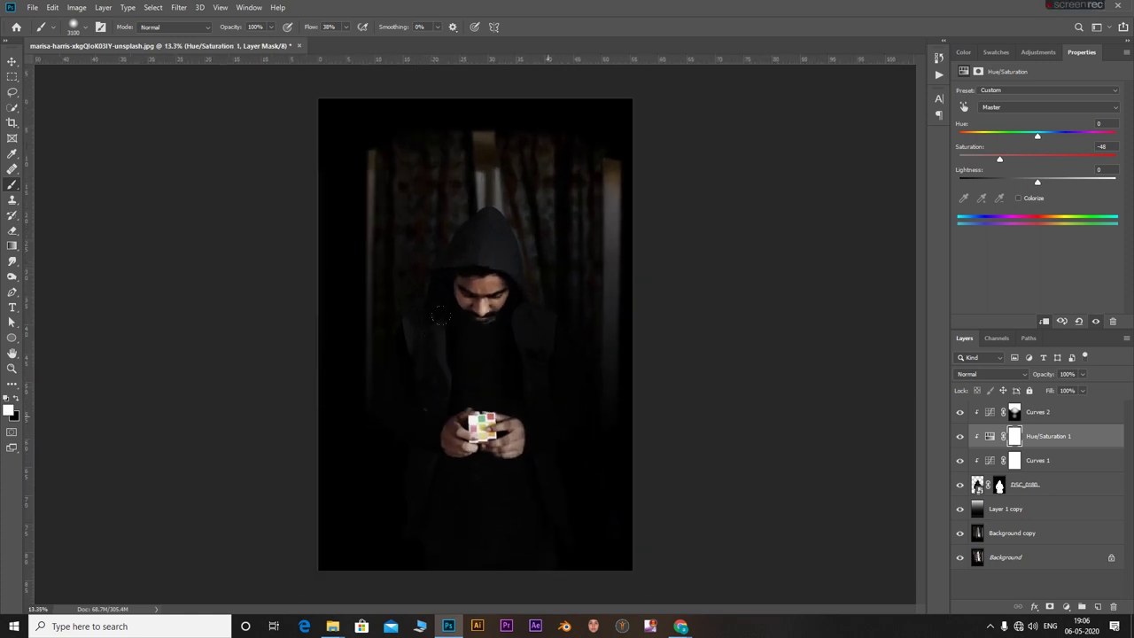
Bring the grid of nine social-media icons from the Untitled-1 document into the composite as a layer above Curves 2
scroll(450, 417, "up", 5)
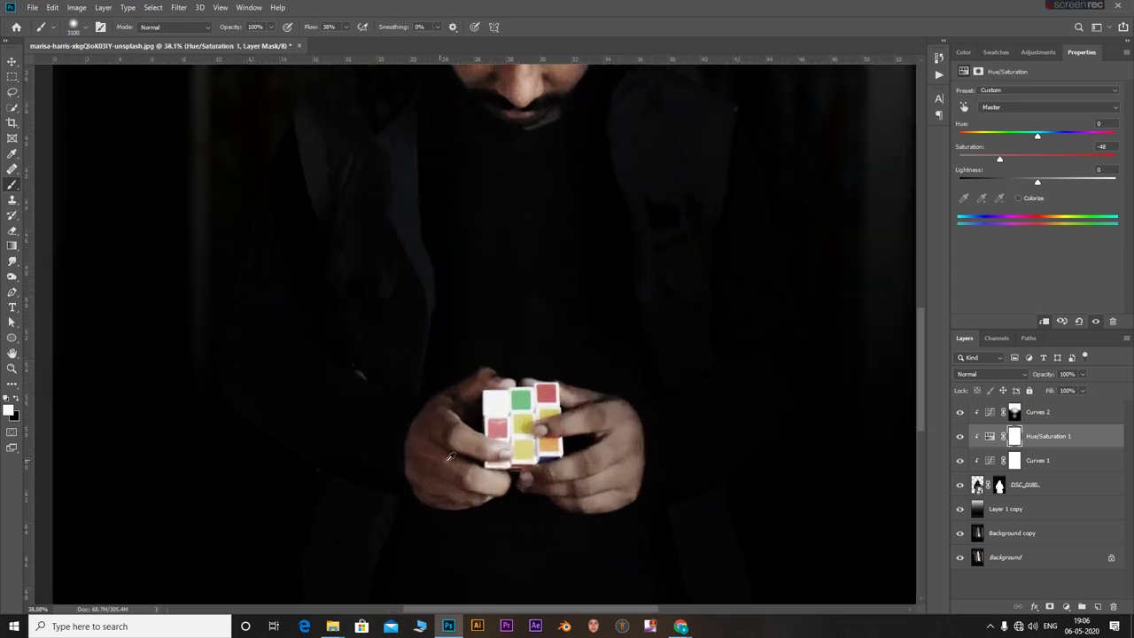
scroll(577, 456, "up", 3)
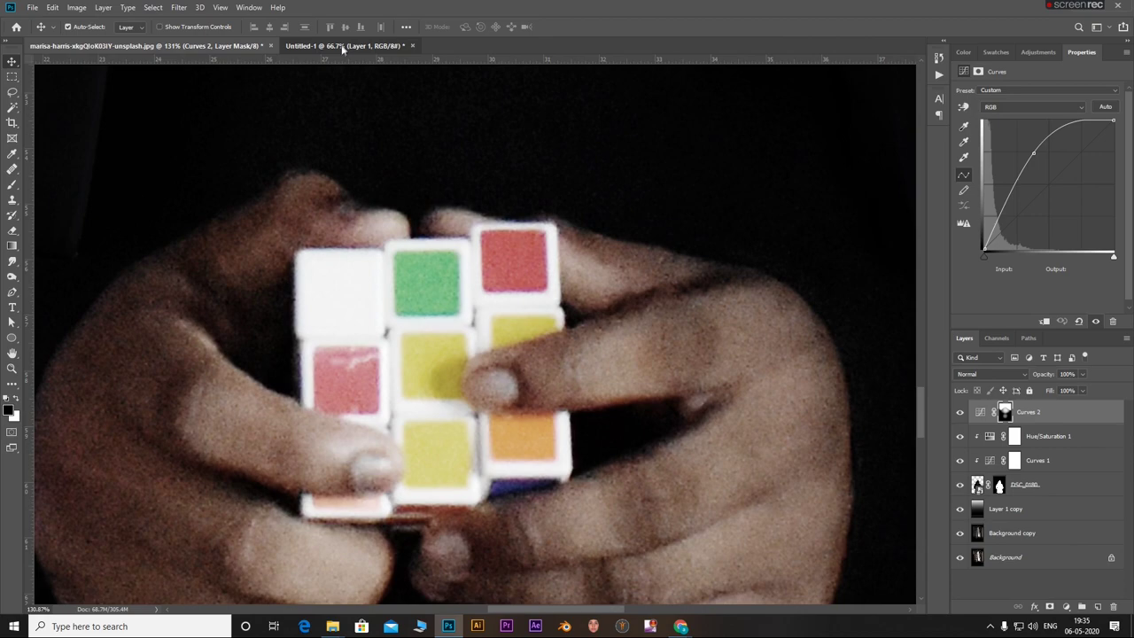
left_click(341, 46)
left_click_drag(461, 336, 519, 452)
Scale the icon grid to about 52.31%, rotate it about -1.52° and place it over the Rubik's cube's front face
key("ctrl+t")
left_click_drag(686, 79, 488, 273)
left_click_drag(417, 393, 541, 324)
left_click_drag(628, 203, 580, 231)
left_click_drag(538, 316, 527, 323)
left_click_drag(577, 247, 572, 252)
left_click_drag(590, 252, 586, 243)
left_click_drag(506, 331, 498, 330)
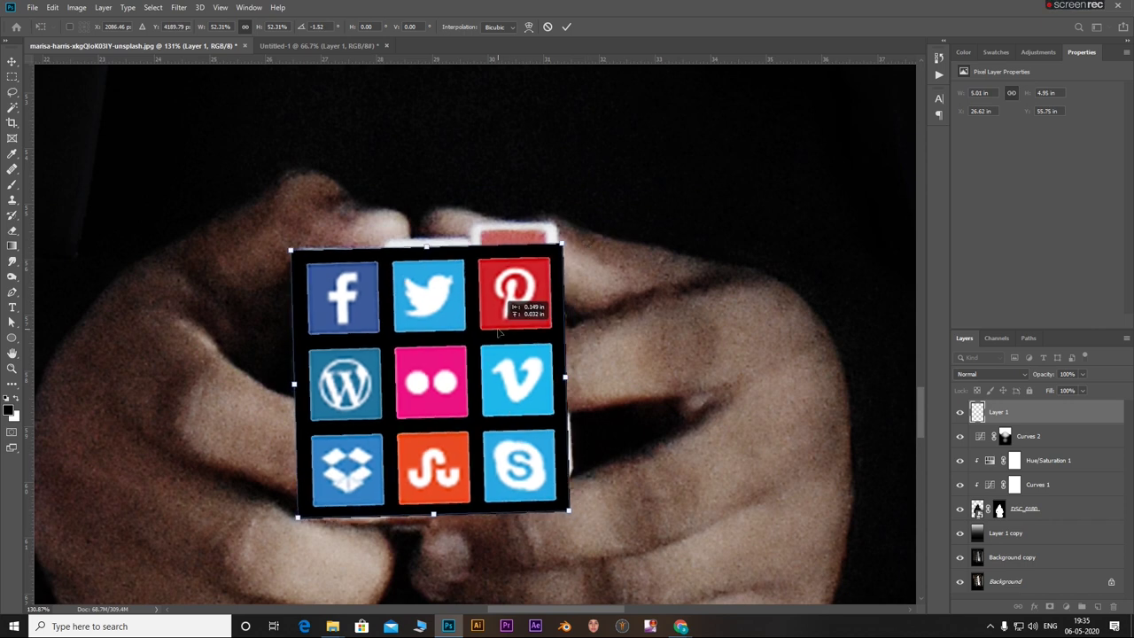
Lower the icon grid's opacity to 2%, fine-tune and apply its fit over the cube, and restore it to 100% opacity
left_click(1081, 373)
left_click_drag(1084, 389, 1026, 401)
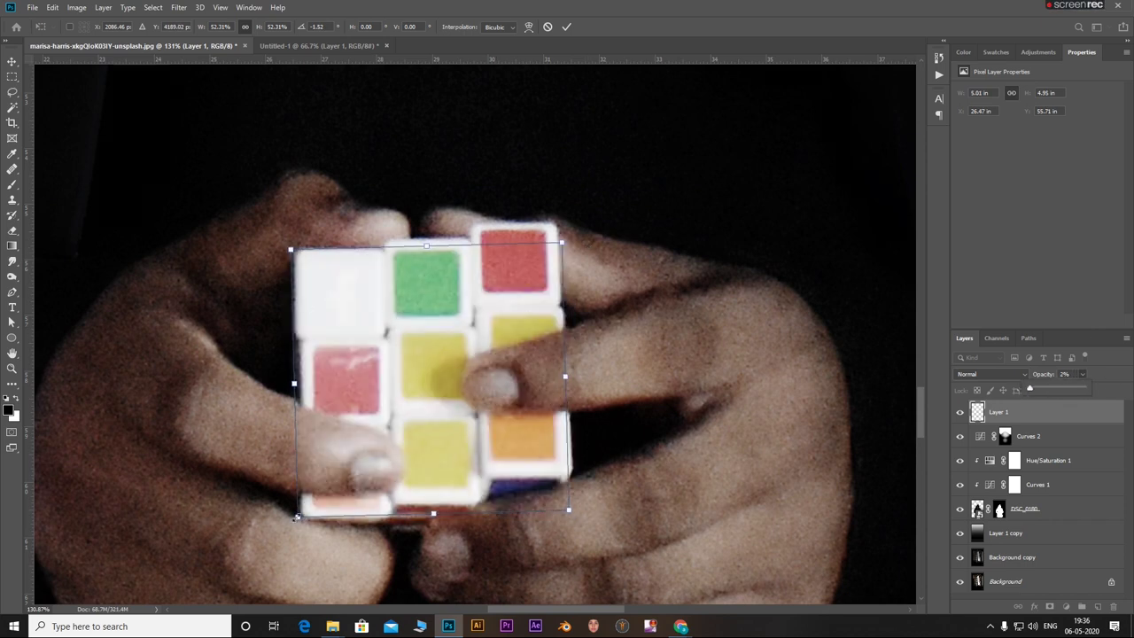
left_click_drag(297, 516, 298, 514)
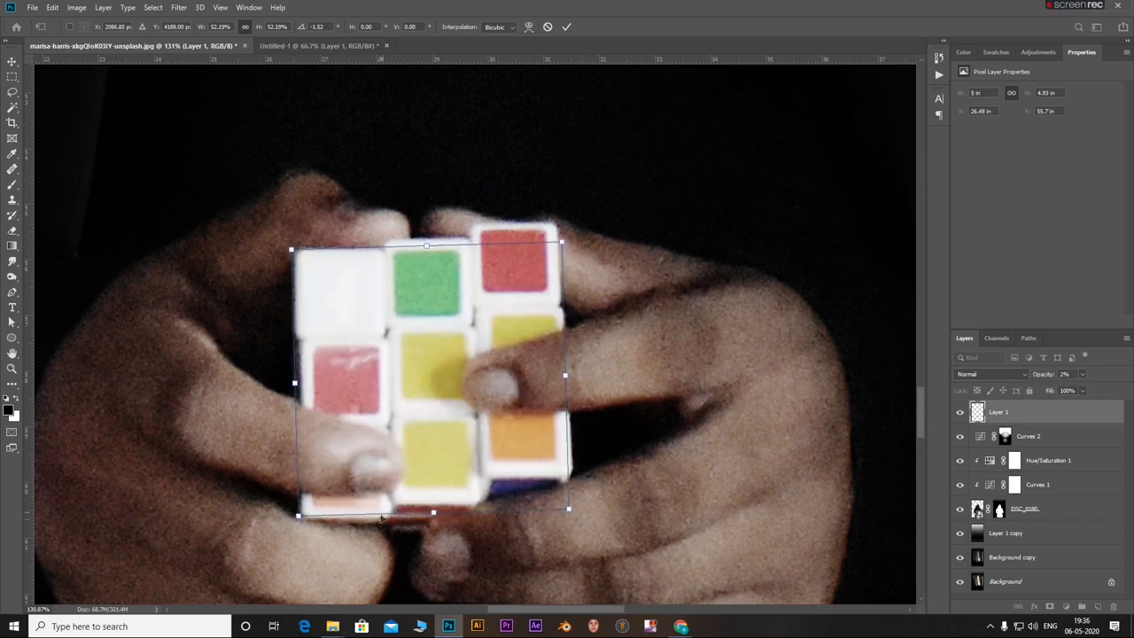
left_click_drag(576, 235, 578, 240)
left_click_drag(425, 360, 426, 357)
left_click_drag(574, 234, 578, 239)
key("Return")
key("0")
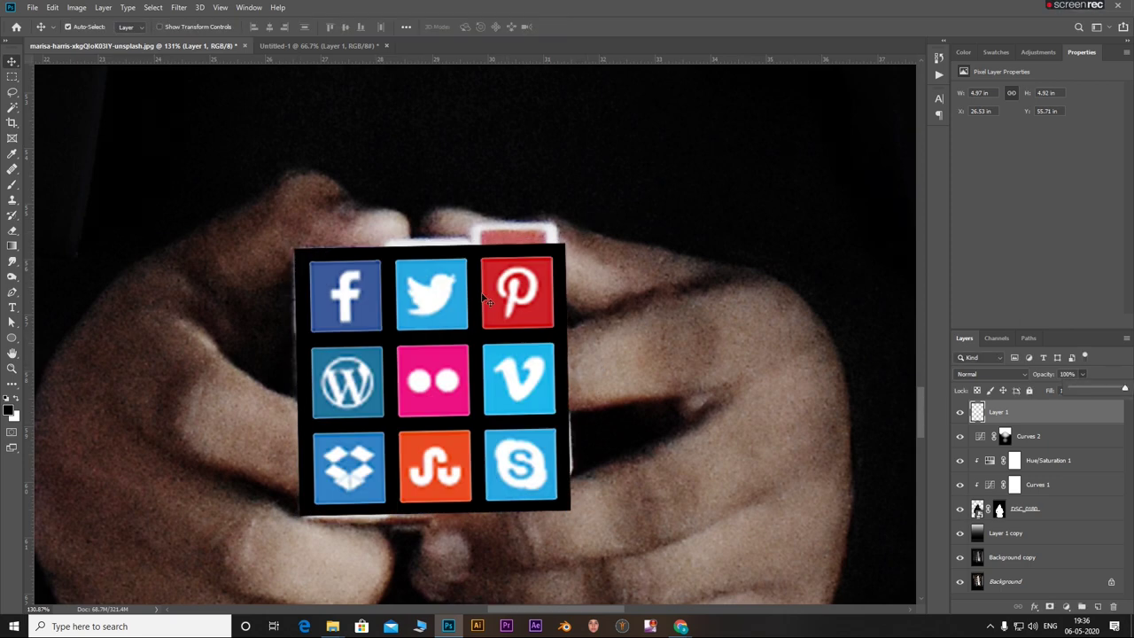
Outline the Pinterest, Vimeo and Skype column with the Pen tool, turn it into a selection and copy it to a new layer
scroll(320, 418, "up", 3)
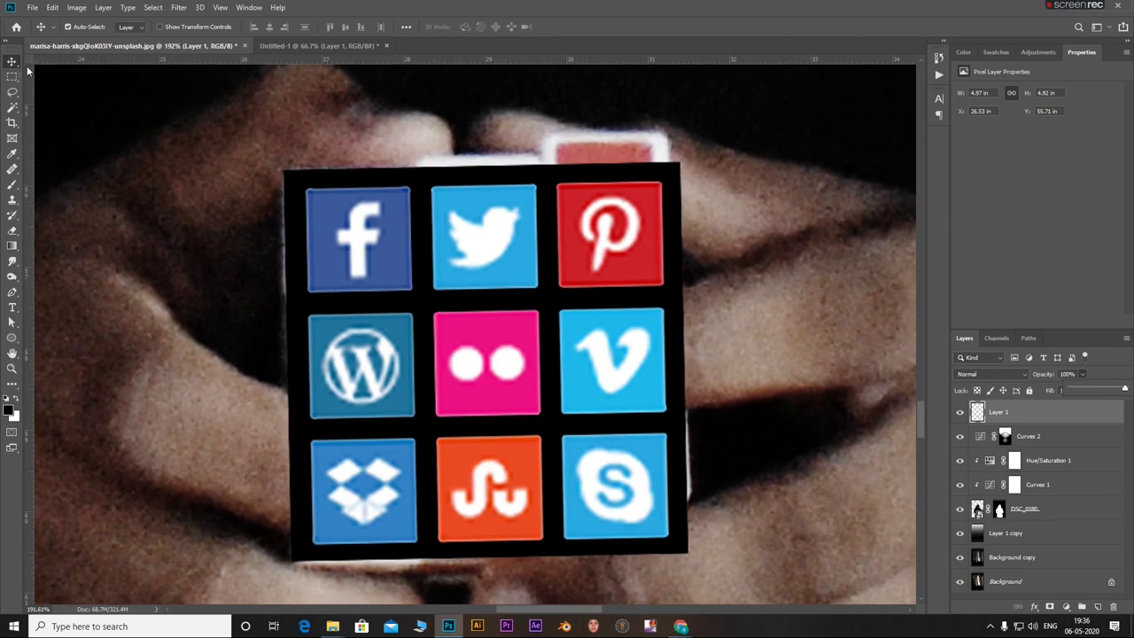
key("m")
left_click_drag(681, 162, 687, 498)
key("p")
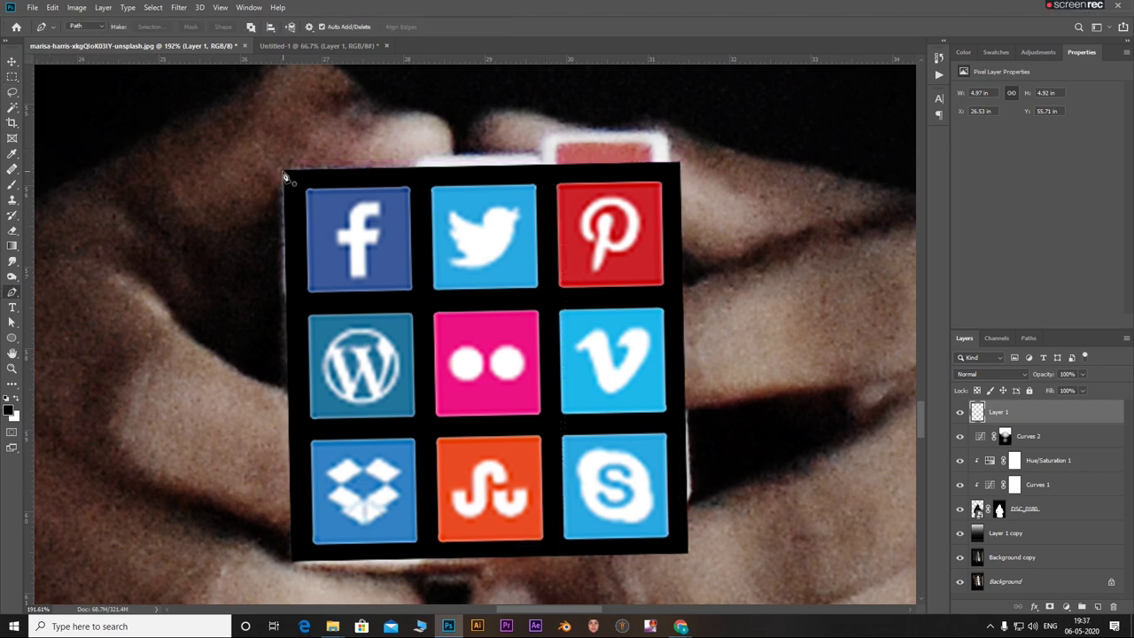
left_click(547, 167)
left_click(553, 558)
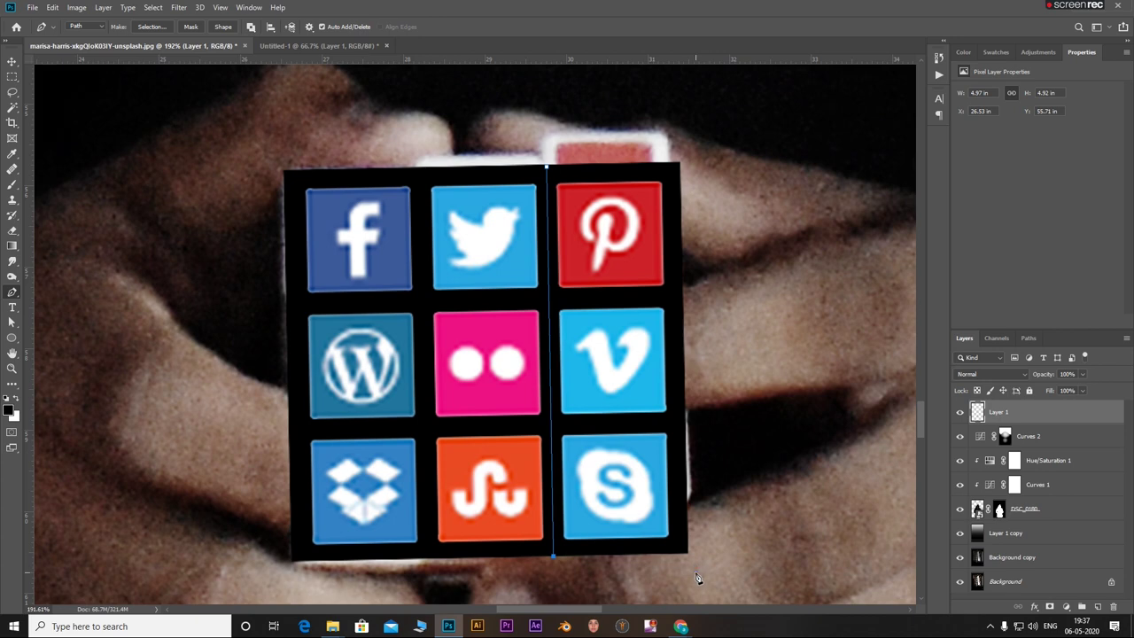
left_click(753, 514)
left_click(736, 147)
left_click(584, 116)
key("ctrl+Return")
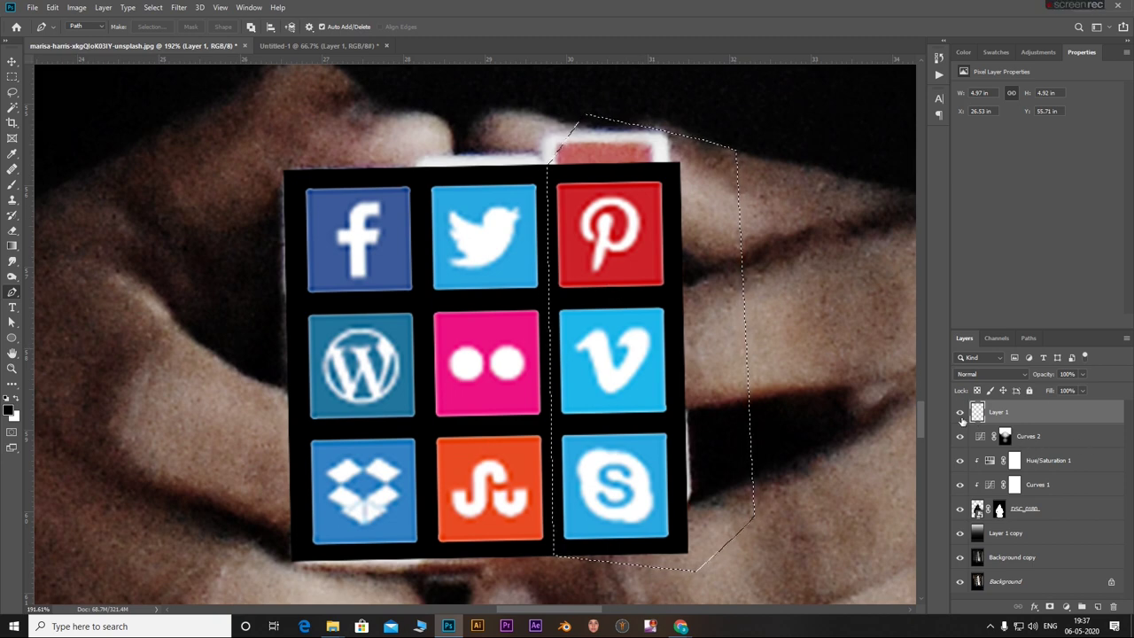
key("ctrl+j")
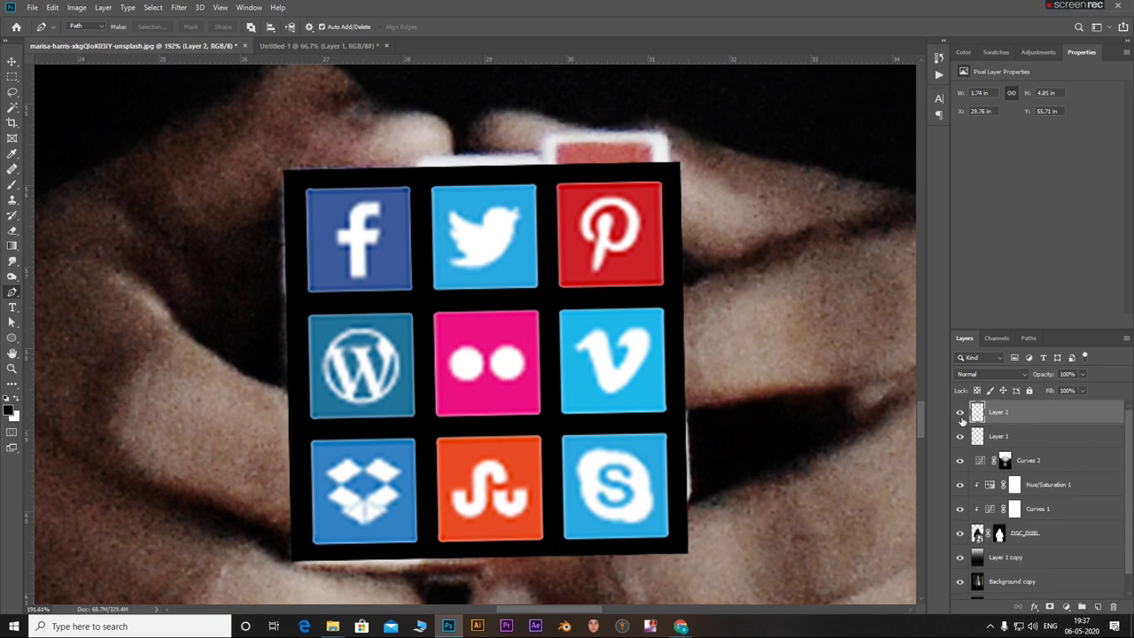
Outline the Facebook, WordPress and Dropbox column with the Pen tool and copy it from Layer 1 to a new layer
left_click(421, 140)
left_click(433, 585)
left_click(264, 575)
left_click(255, 144)
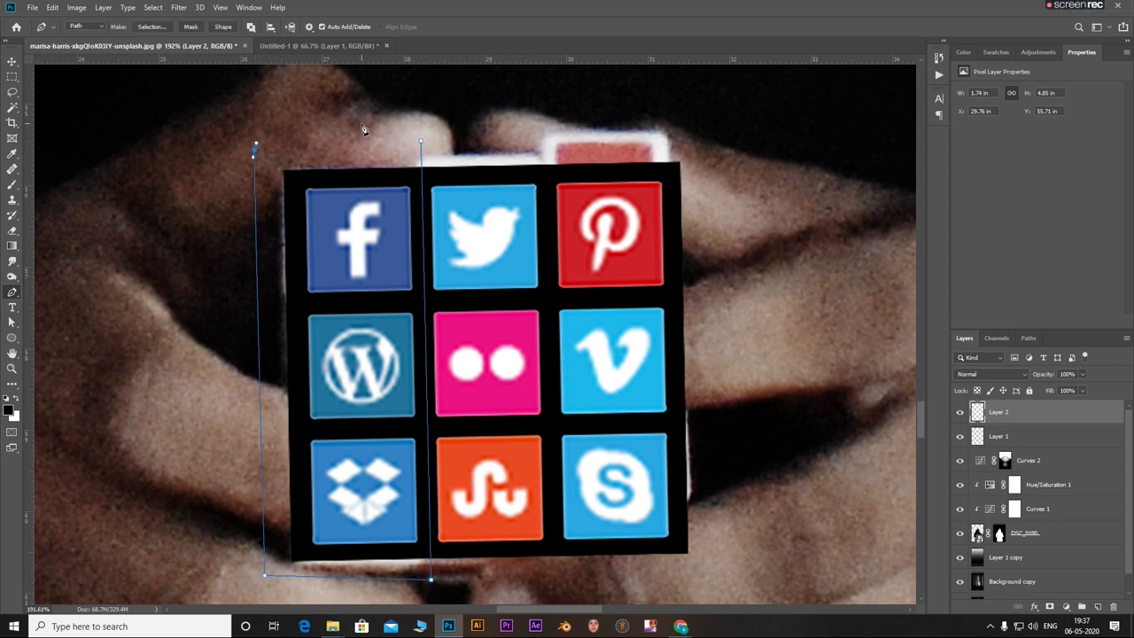
left_click(361, 118)
key("ctrl+Return")
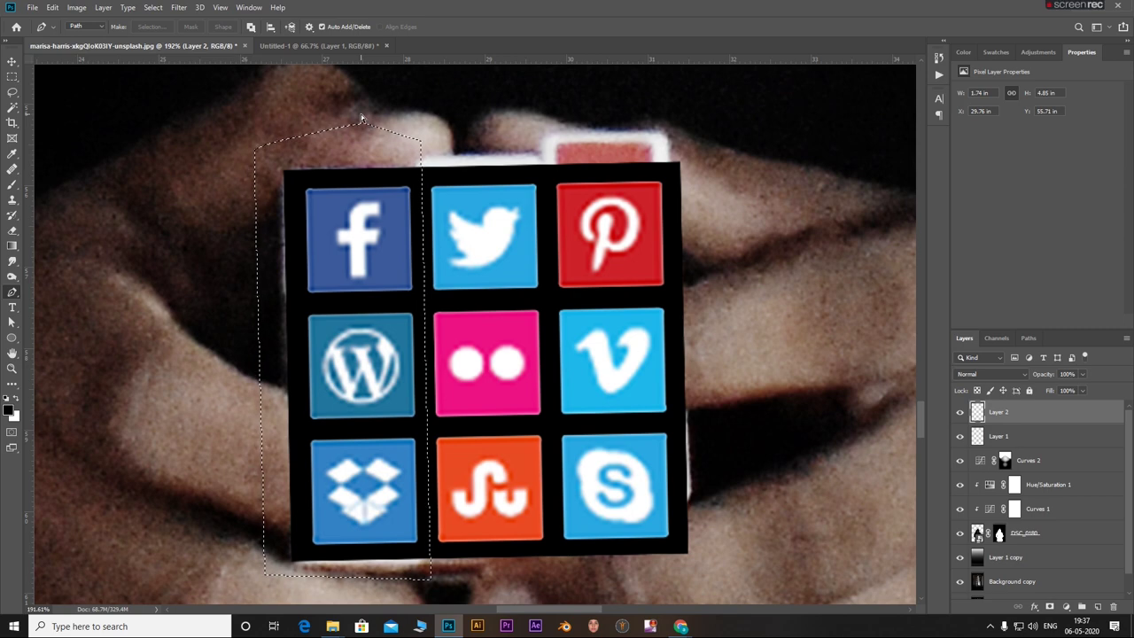
left_click(1005, 439)
key("ctrl+j")
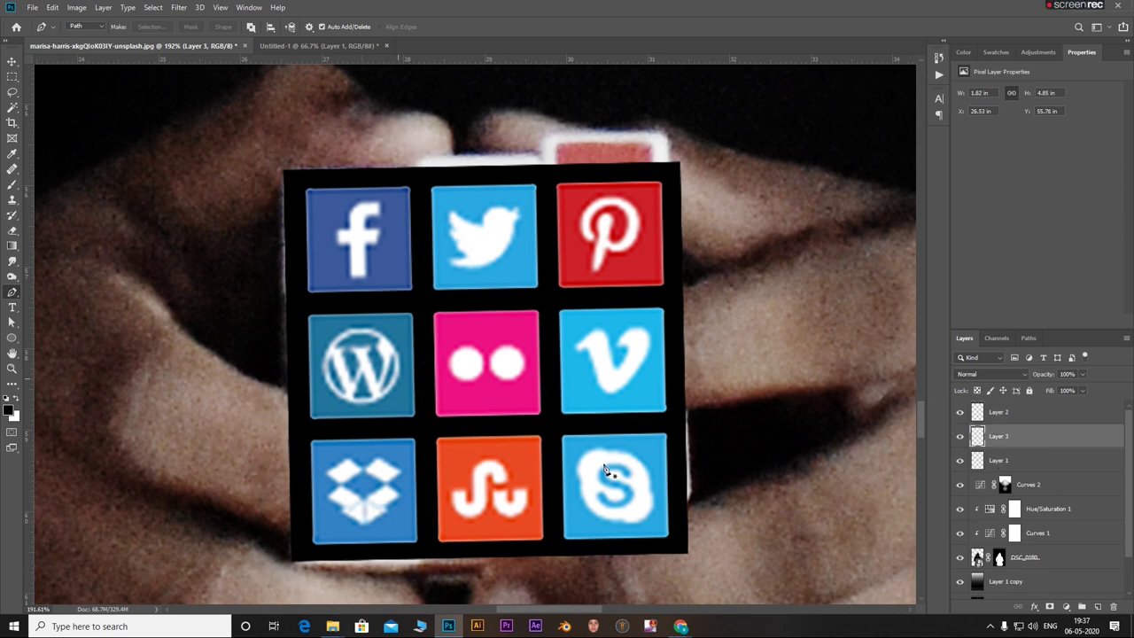
Hide Layer 1 and Layer 2, and set Layer 3's blend mode to Multiply
left_click(961, 437)
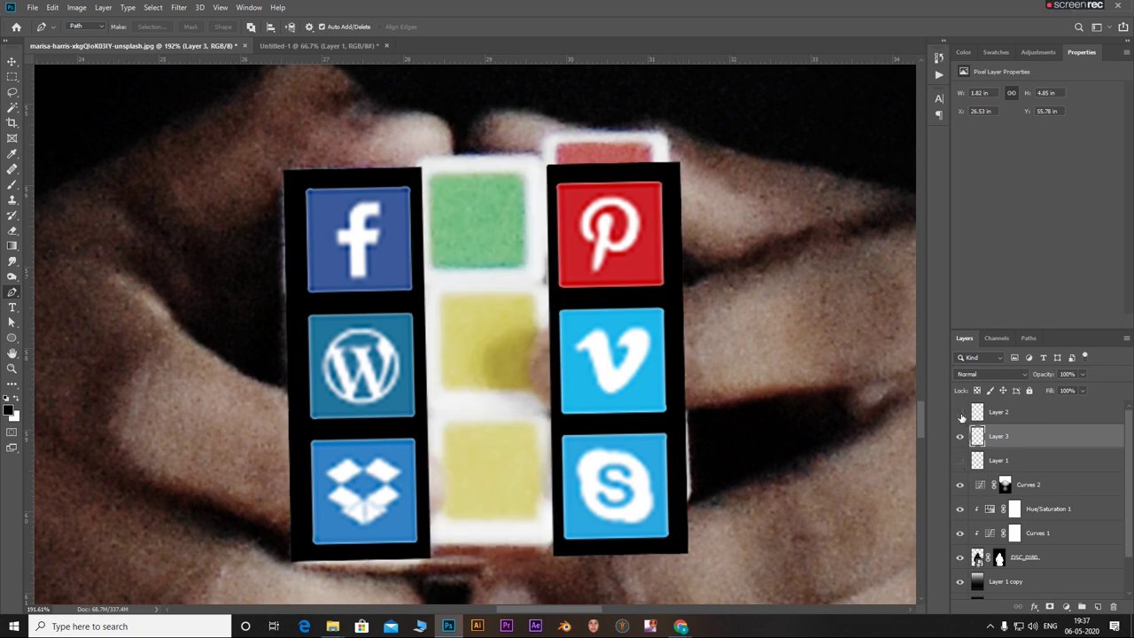
left_click(961, 413)
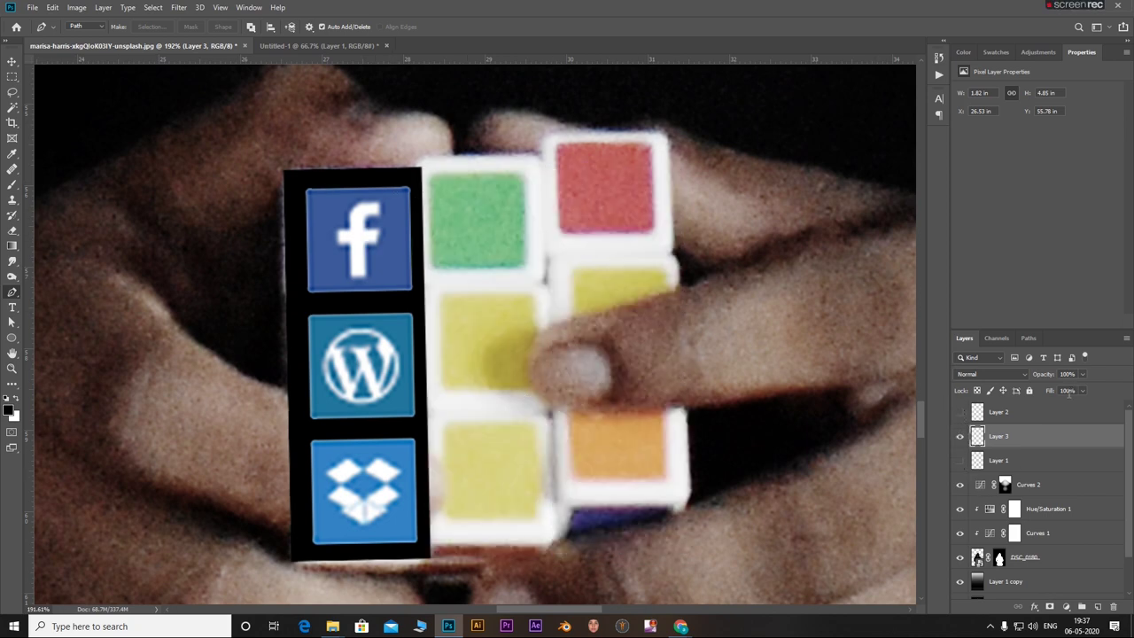
left_click(990, 374)
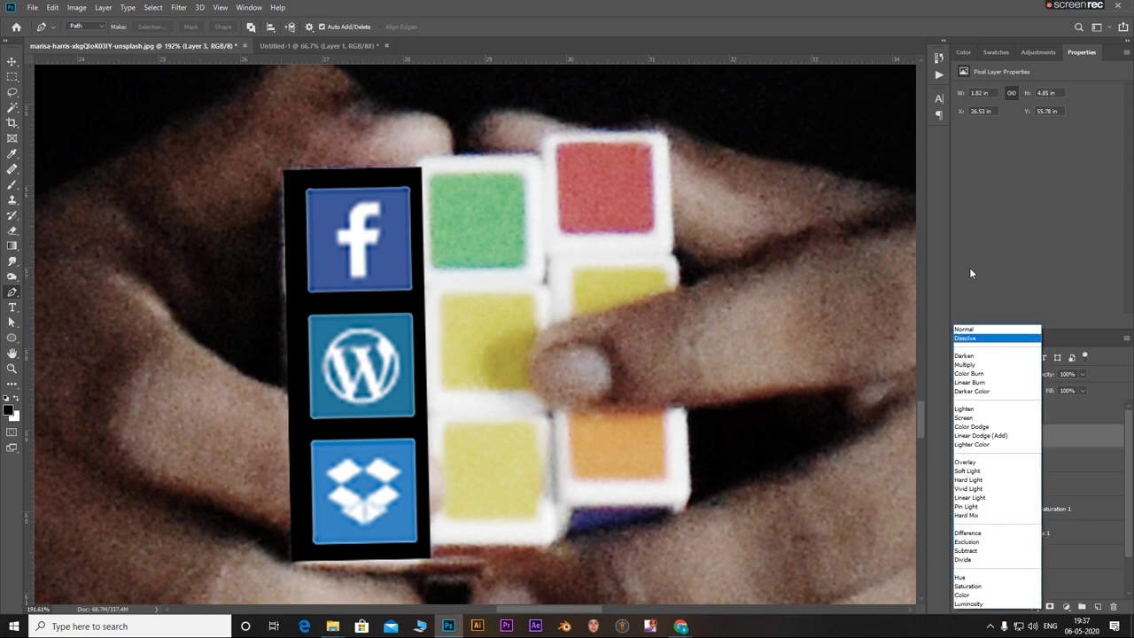
left_click(970, 368)
Enlarge the Facebook column to about 1.86 × 4.94 in, shift it slightly up and left over the cube, and show Layer 1
key("ctrl+t")
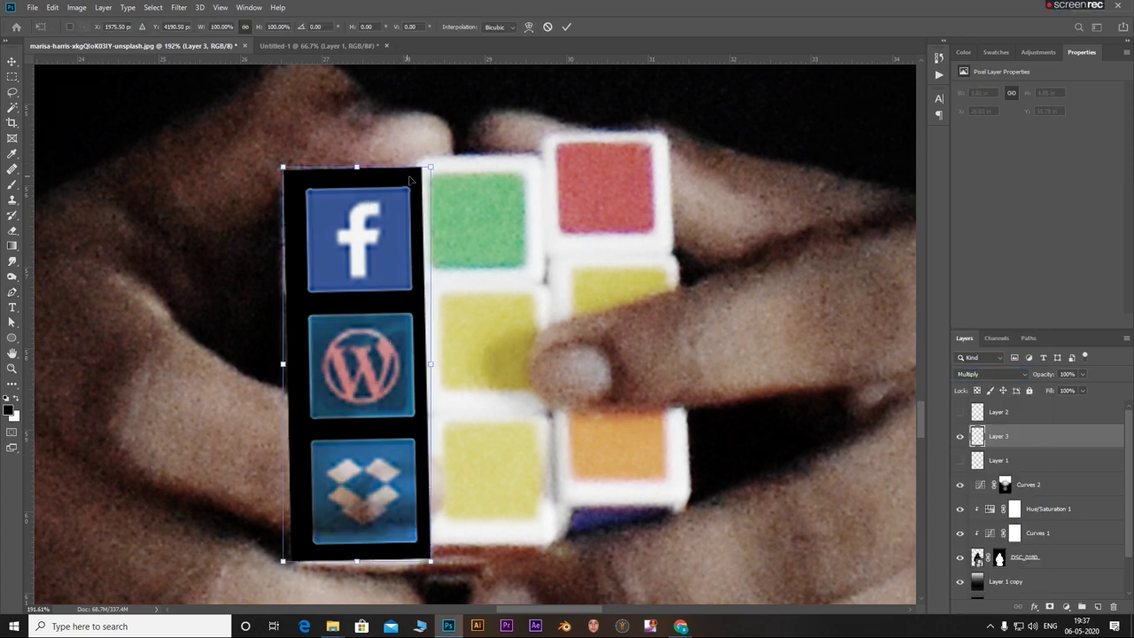
mouse_move(431, 165)
left_mouse_down()
mouse_move(393, 177)
mouse_move(454, 173)
mouse_move(447, 161)
left_mouse_up()
left_click_drag(406, 312, 399, 304)
left_click(566, 27)
left_click(960, 460)
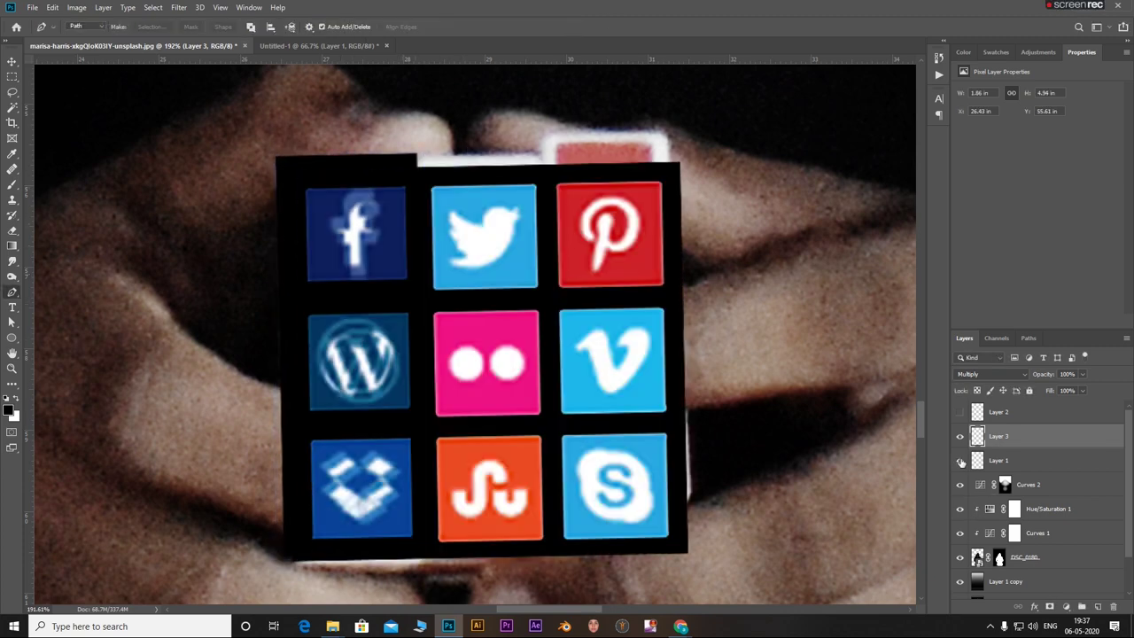
Hide Layer 1 and show Layer 2, leaving the separate Facebook and Pinterest columns visible
left_click(959, 460)
left_click(959, 412)
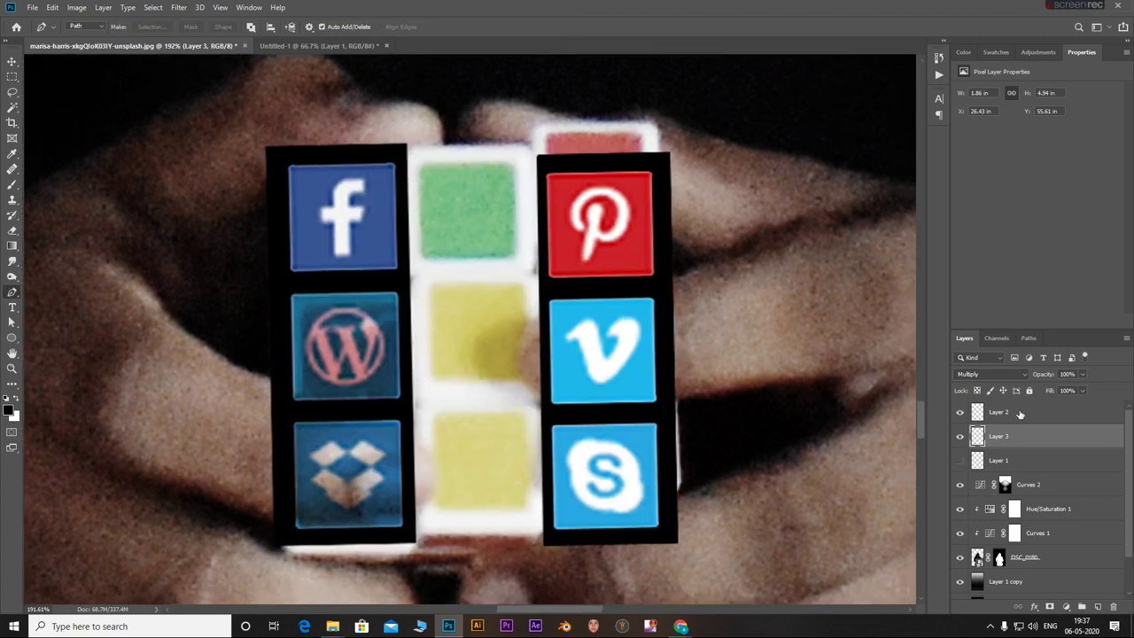
left_click(959, 435)
left_click(959, 437)
Rotate and resize the Pinterest column on Layer 2 to about 1.81 × 4.72 in over the cube's right column, and blend it with Multiply
left_click(1005, 412)
key("ctrl+t")
left_click_drag(632, 414, 639, 376)
left_click_drag(698, 100, 687, 96)
left_click_drag(688, 503, 682, 492)
left_click_drag(682, 98, 686, 100)
left_click_drag(600, 319, 603, 322)
left_click(567, 26)
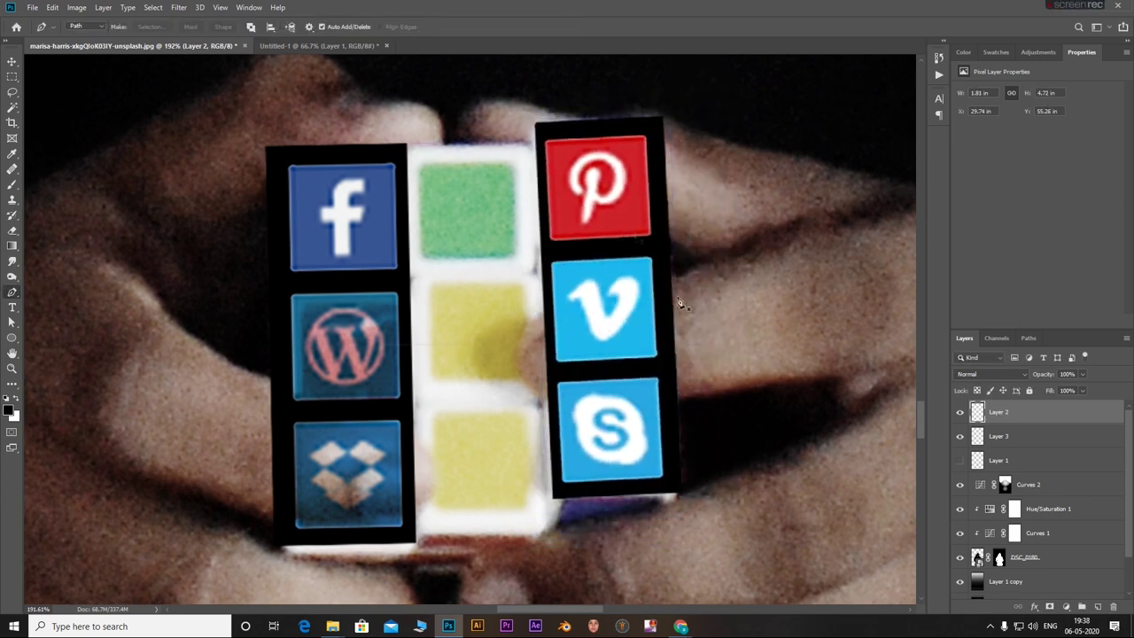
left_click(990, 374)
left_click(983, 365)
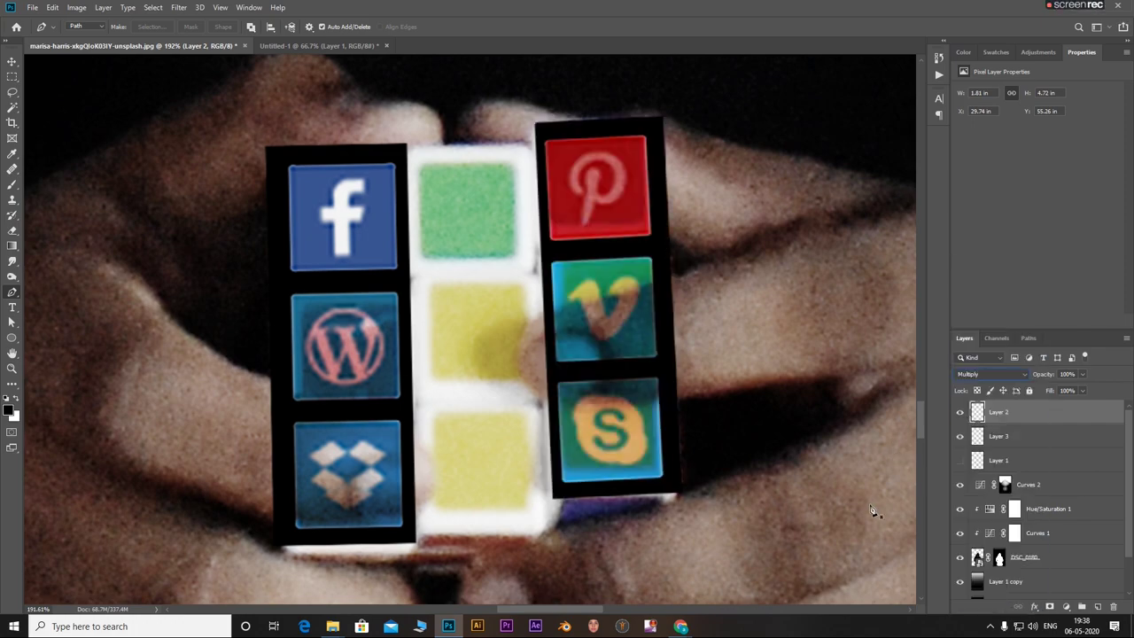
Show Layer 1, outline its Twitter, Flickr and StumbleUpon column with the Pen tool, and copy that selection to a new layer
left_click(960, 461)
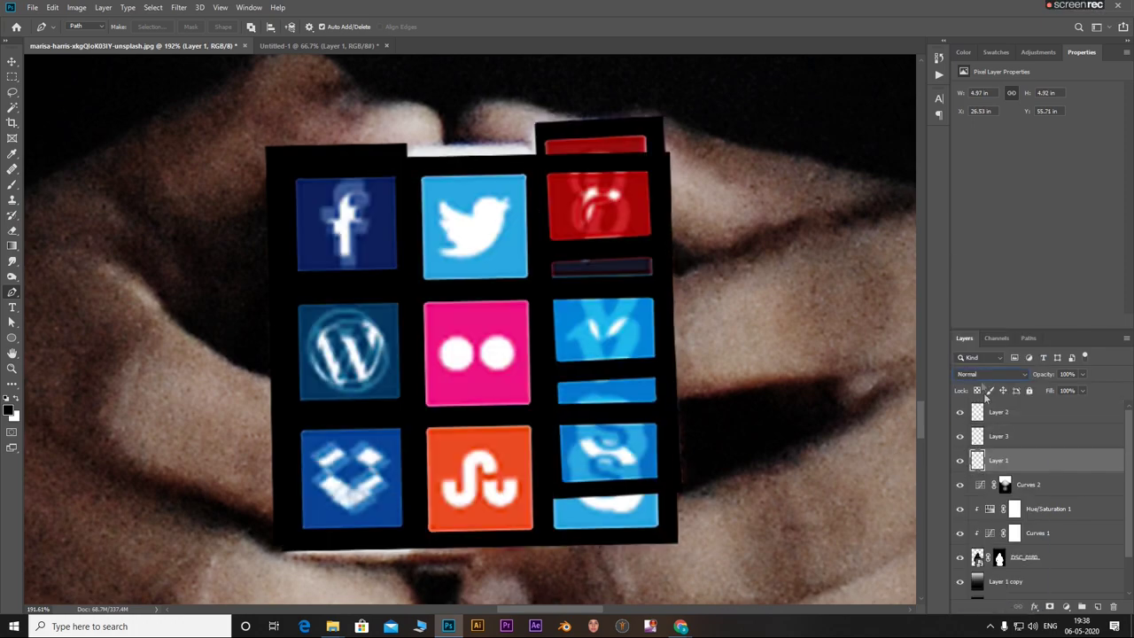
double_click(1030, 460)
key("Escape")
left_click(405, 146)
left_click(403, 545)
left_click(549, 563)
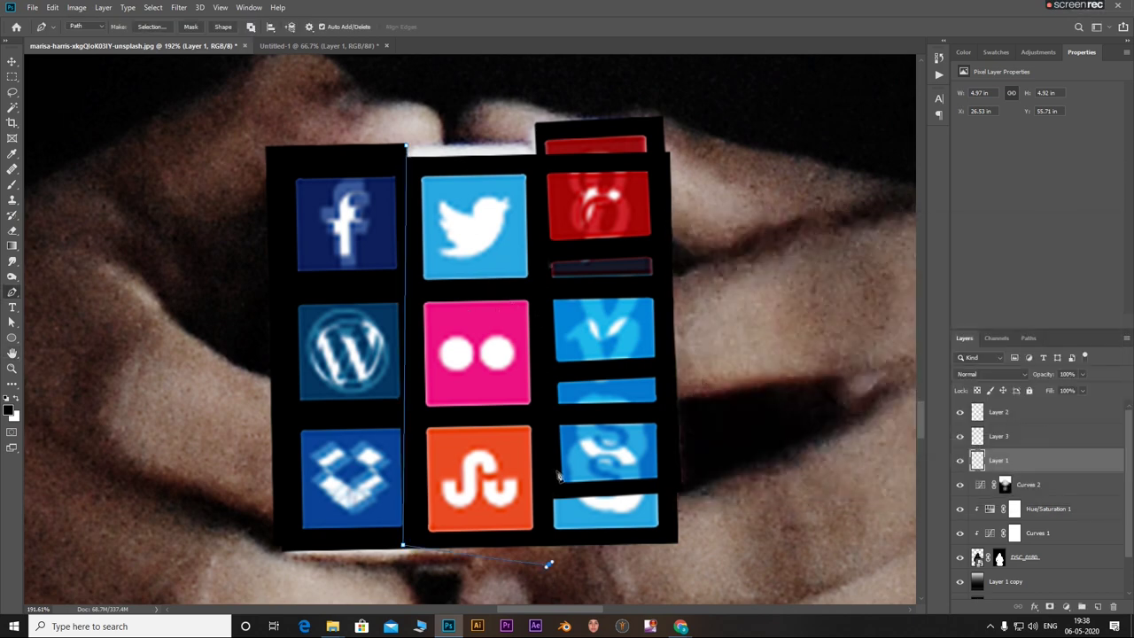
left_click(536, 146)
left_click(405, 146)
key("ctrl+Return")
key("ctrl+j")
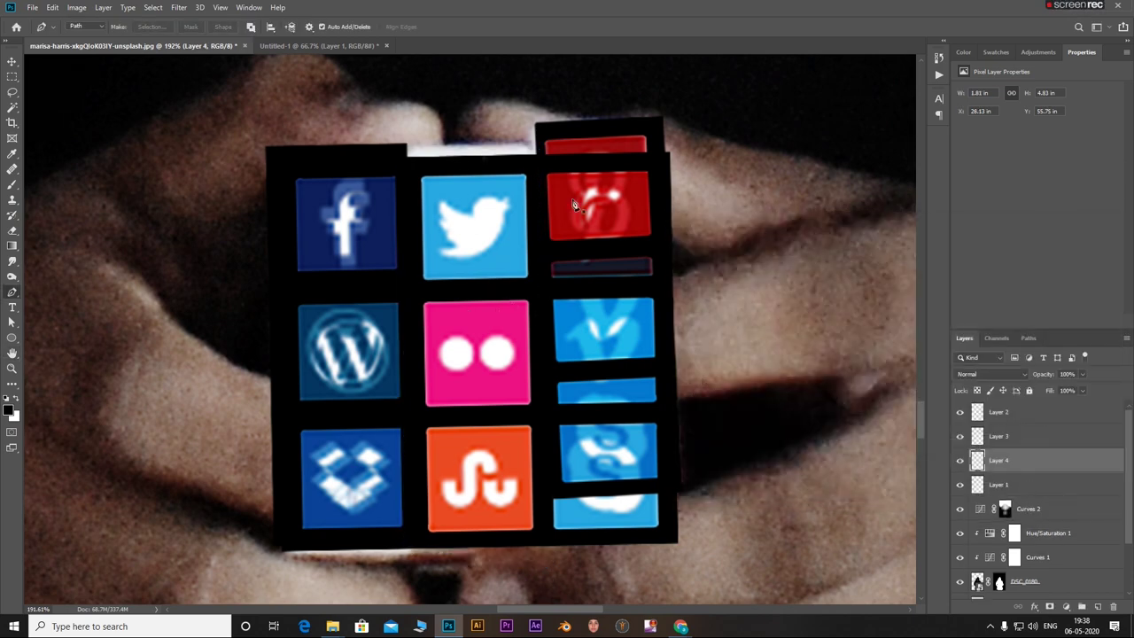
Hide Layer 1, transform the Twitter column to about 1.93 × 4.94 in over the cube's middle column, and set its blend mode to Multiply
left_click(960, 484)
key("ctrl+t")
left_click_drag(482, 414, 480, 391)
left_click_drag(549, 131, 551, 127)
left_click_drag(567, 116, 562, 114)
left_click_drag(514, 241, 516, 249)
left_click(567, 26)
left_click(990, 374)
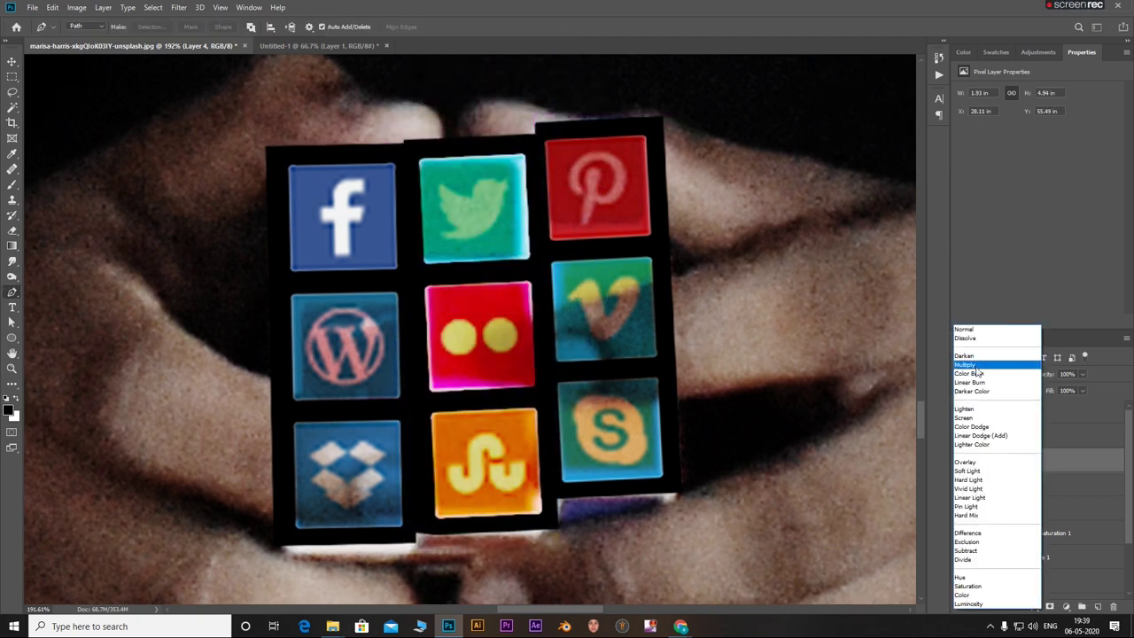
left_click(983, 361)
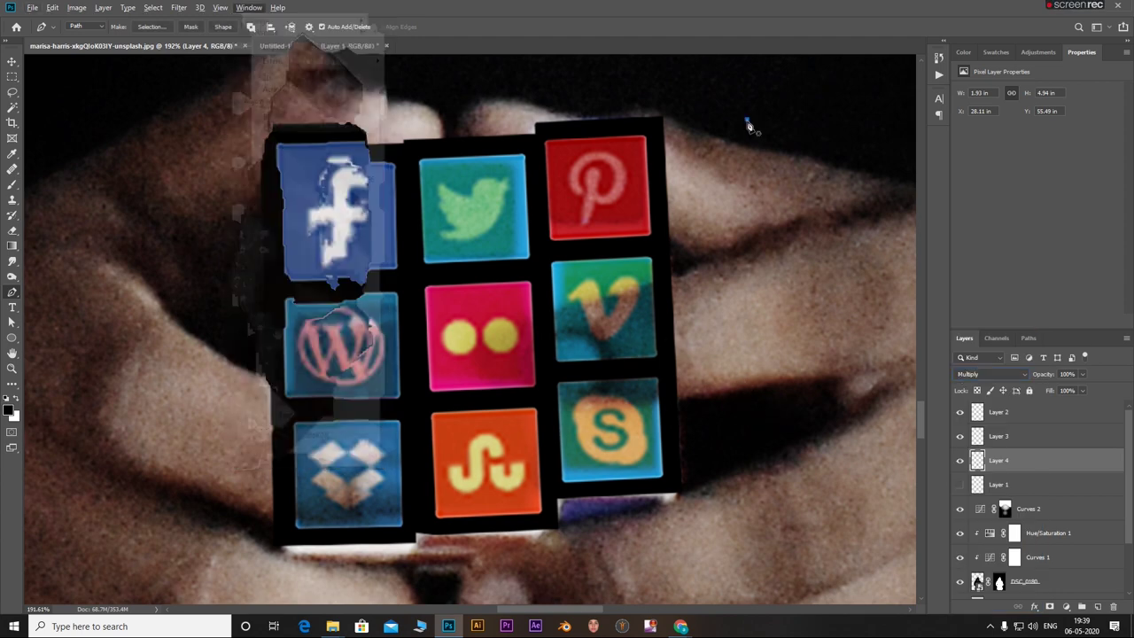
left_click(747, 118)
key("ctrl+z")
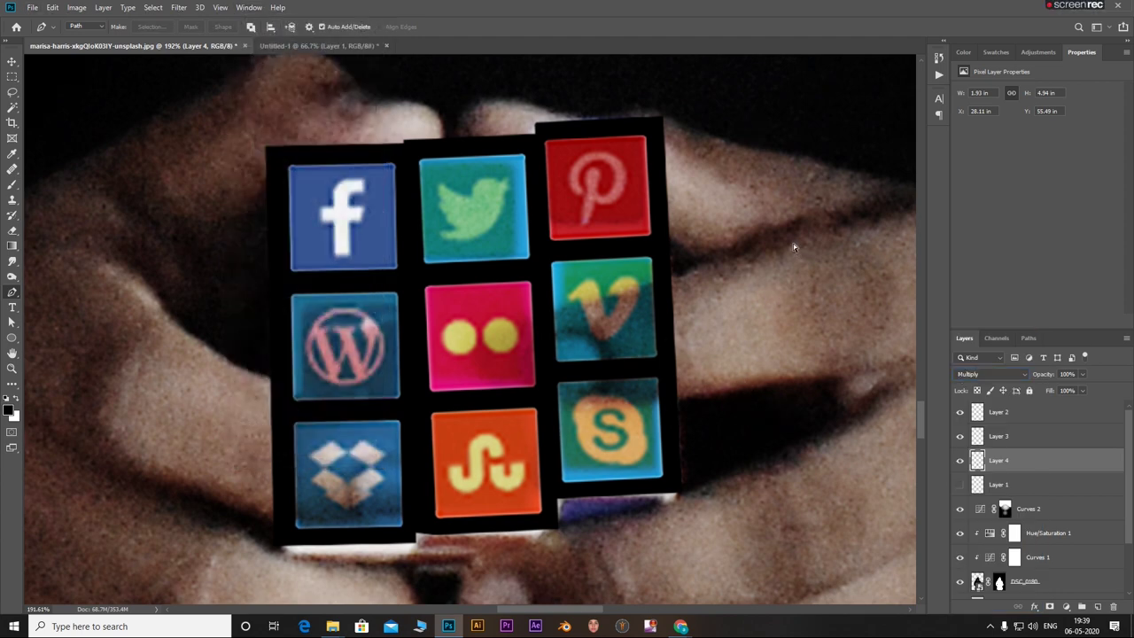
scroll(504, 289, "down", 5)
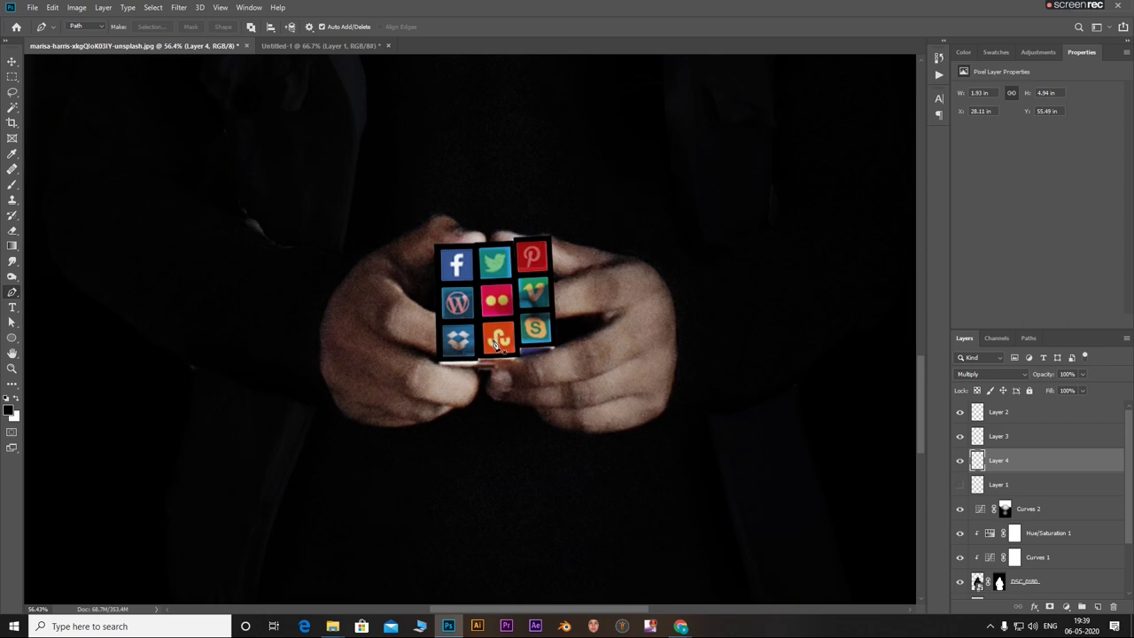
scroll(496, 343, "down", 5)
scroll(503, 392, "up", 3)
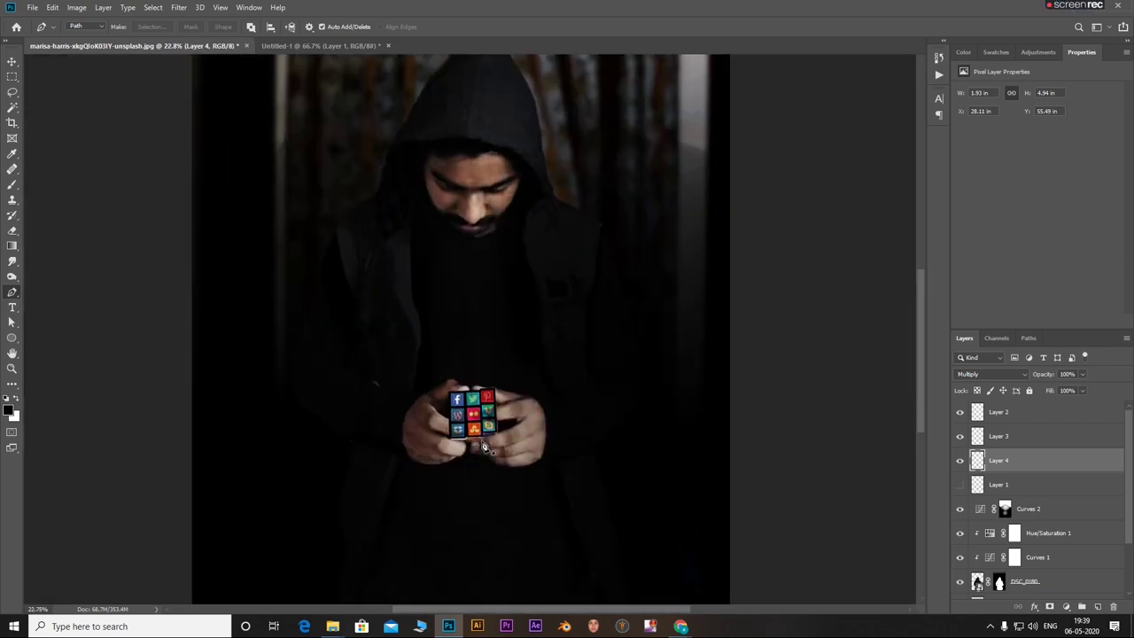
scroll(483, 446, "up", 5)
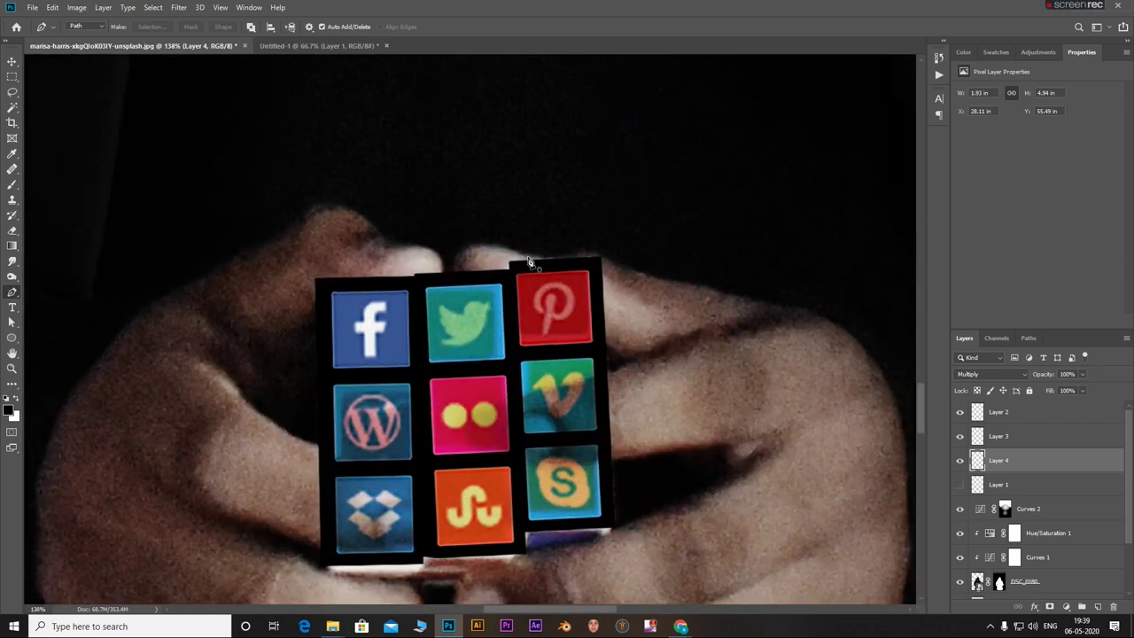
scroll(524, 259, "up", 3)
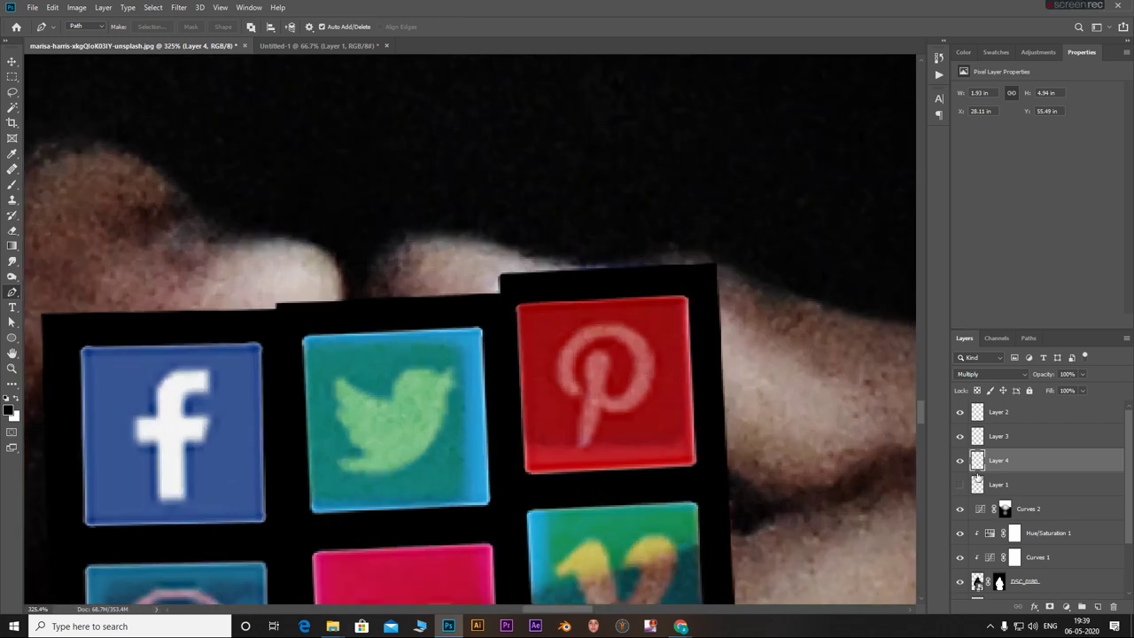
Group Layer 2, Layer 3 and Layer 4 together, leaving Layer 1 out
left_click(1013, 413, "shift")
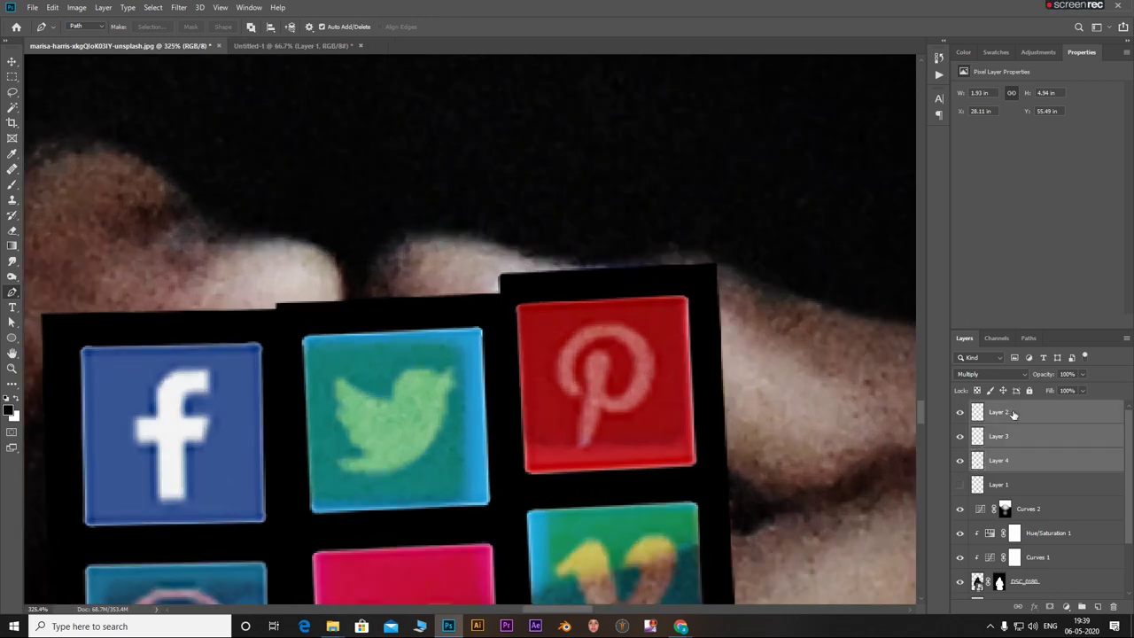
left_click(1027, 493, "shift")
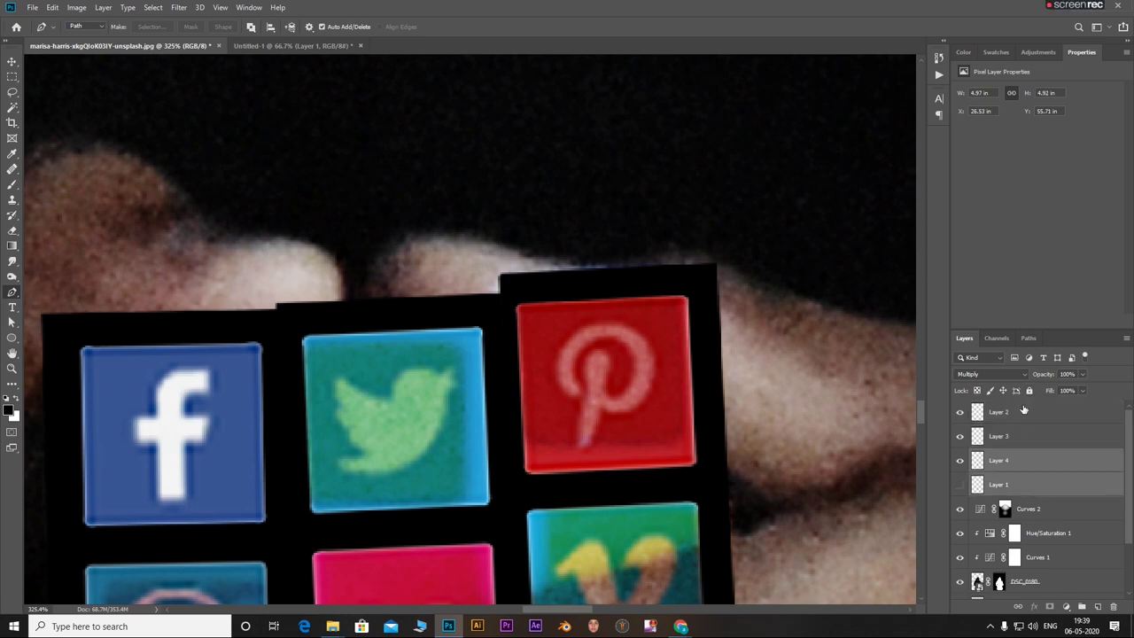
left_click(1030, 483)
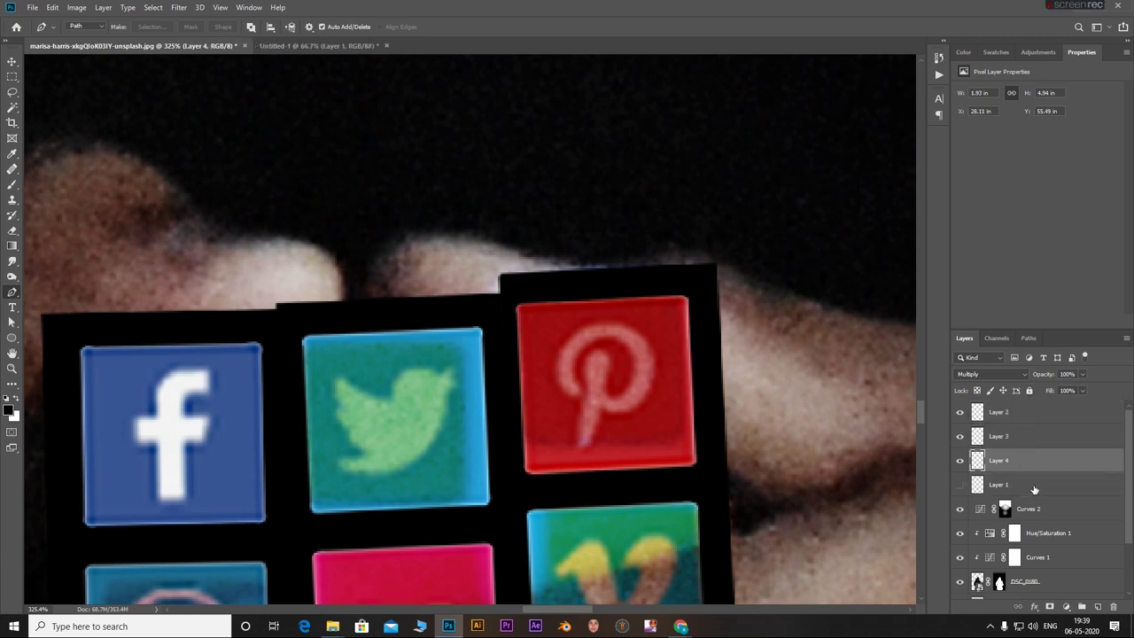
left_click(1032, 413, "shift")
key("ctrl+g")
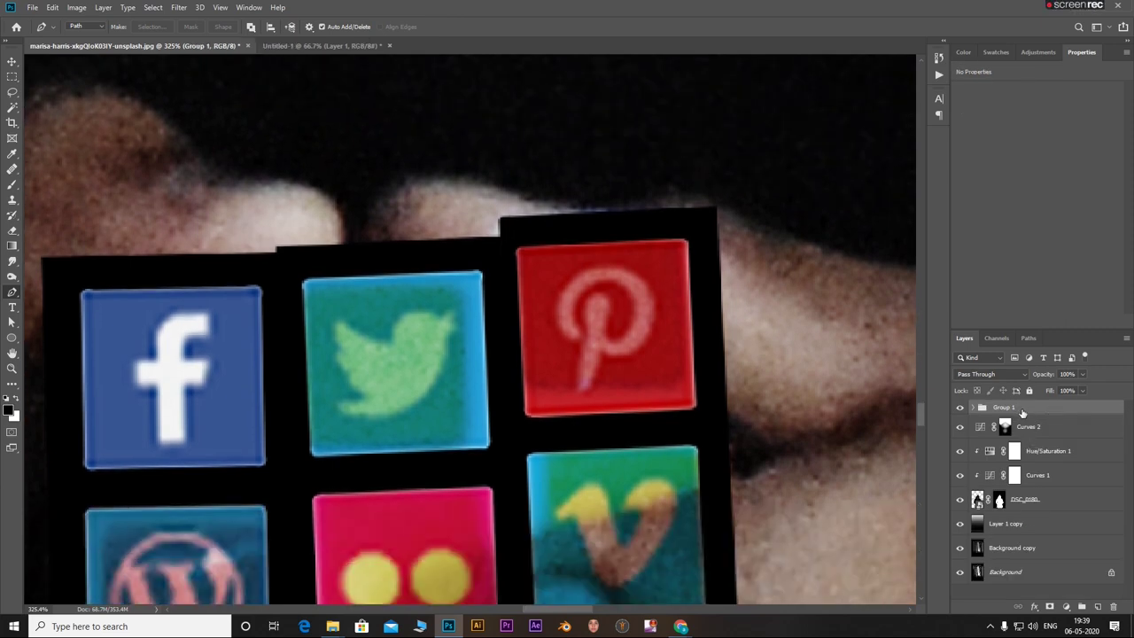
Hide Group 1 and trace the cube's stepped top edge with the Pen tool, from the white tile to the red tile's outer corner
left_click(326, 312)
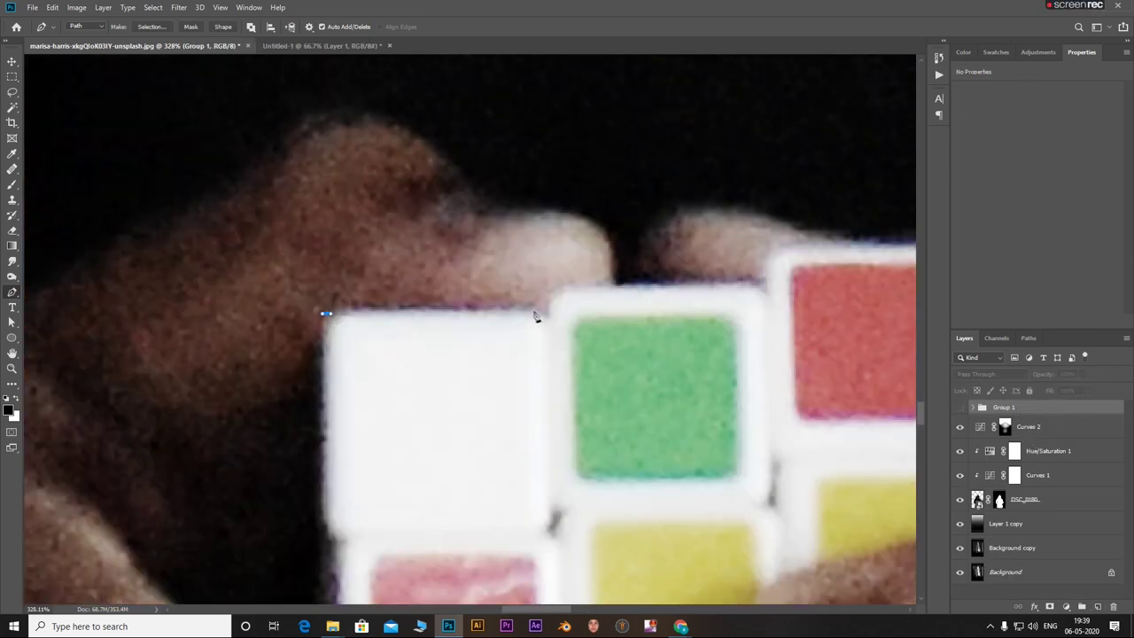
left_click_drag(535, 311, 546, 318)
left_click(549, 324)
left_click(625, 285)
left_click(742, 285)
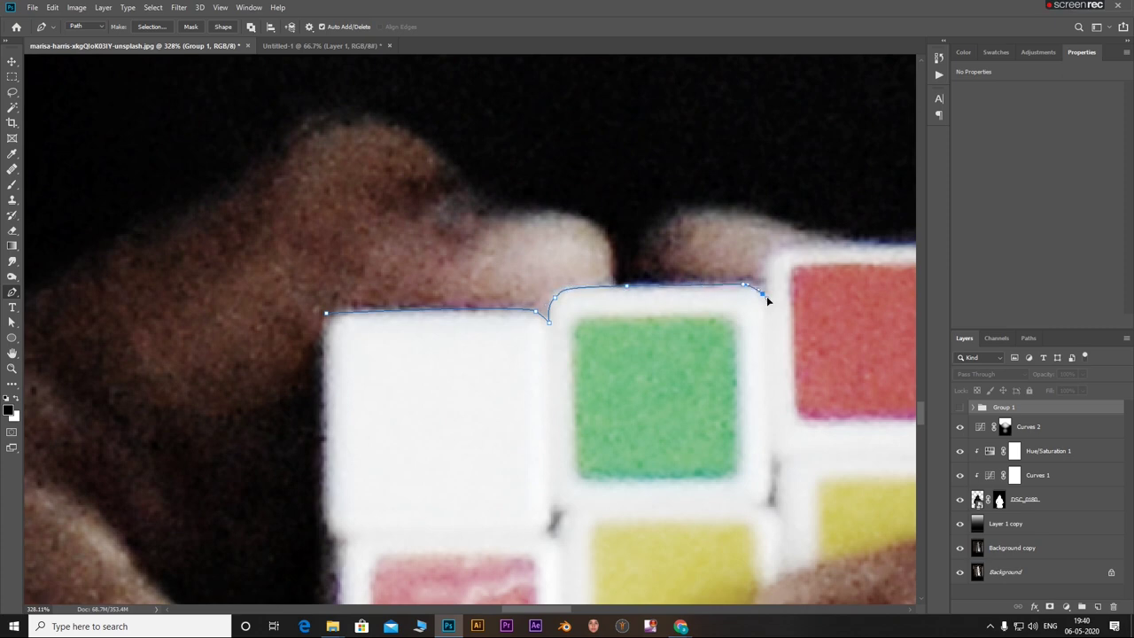
left_click_drag(766, 298, 770, 263)
left_click_drag(845, 250, 680, 307)
scroll(558, 307, "up", 2)
left_click_drag(720, 297, 731, 299)
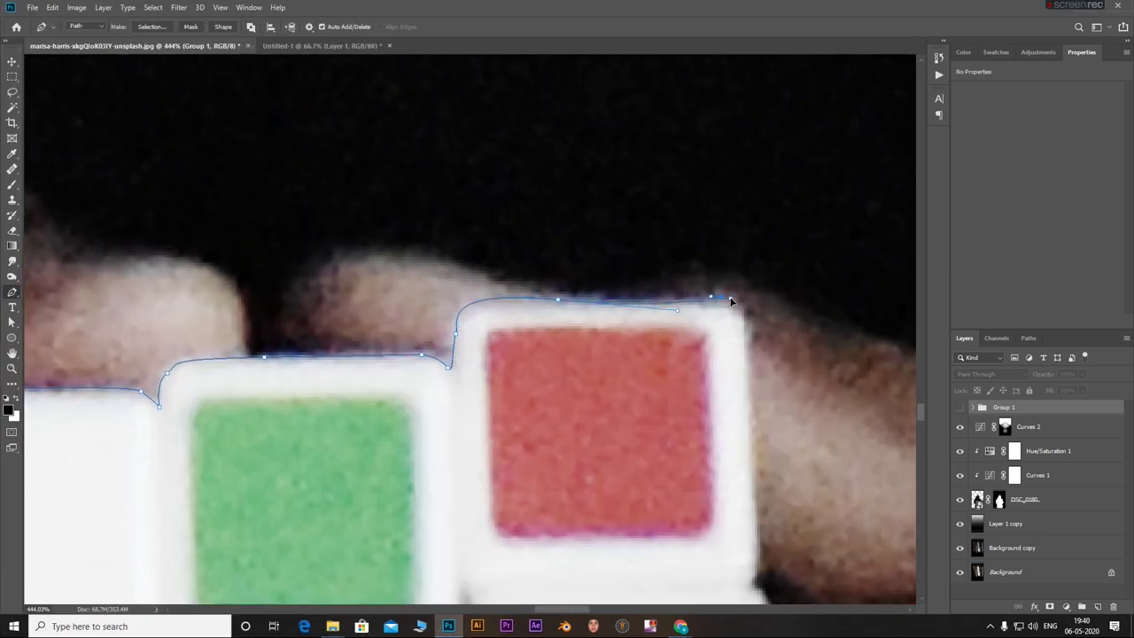
left_click_drag(746, 336, 748, 366)
Continue the path down the cube's right edge, around the overlapping fingertip, to the orange tile's lower outer corner
scroll(638, 283, "down", 2)
left_click_drag(638, 284, 553, 165)
left_click_drag(650, 374, 604, 286)
left_click(619, 368)
left_click_drag(527, 397, 494, 400)
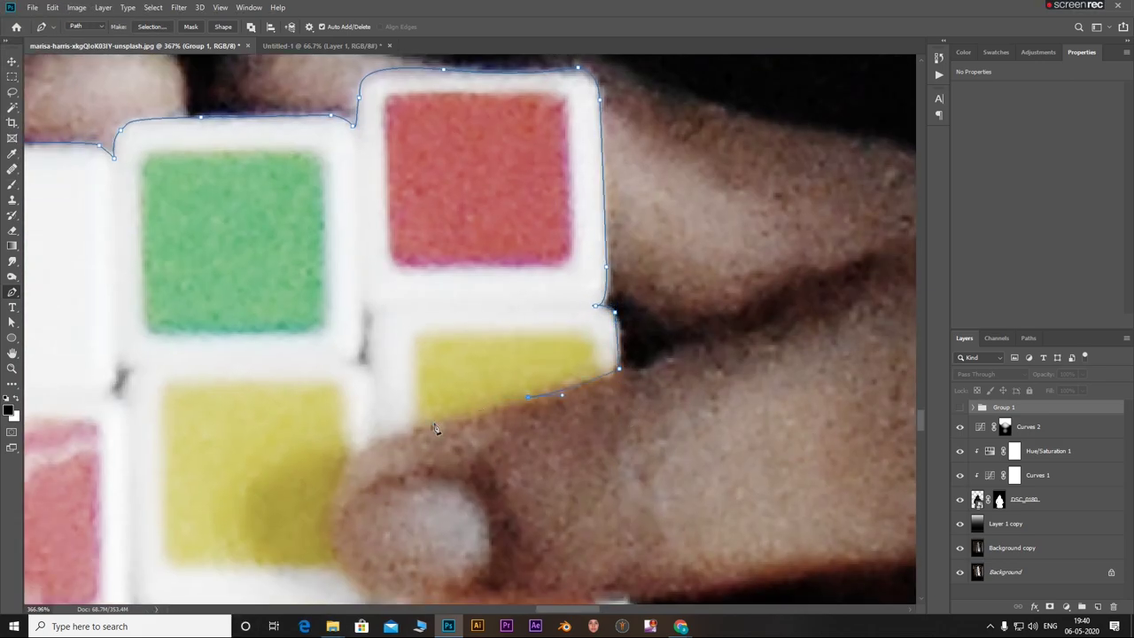
left_click_drag(433, 423, 418, 425)
left_click_drag(346, 459, 342, 467)
scroll(328, 493, "down", 2)
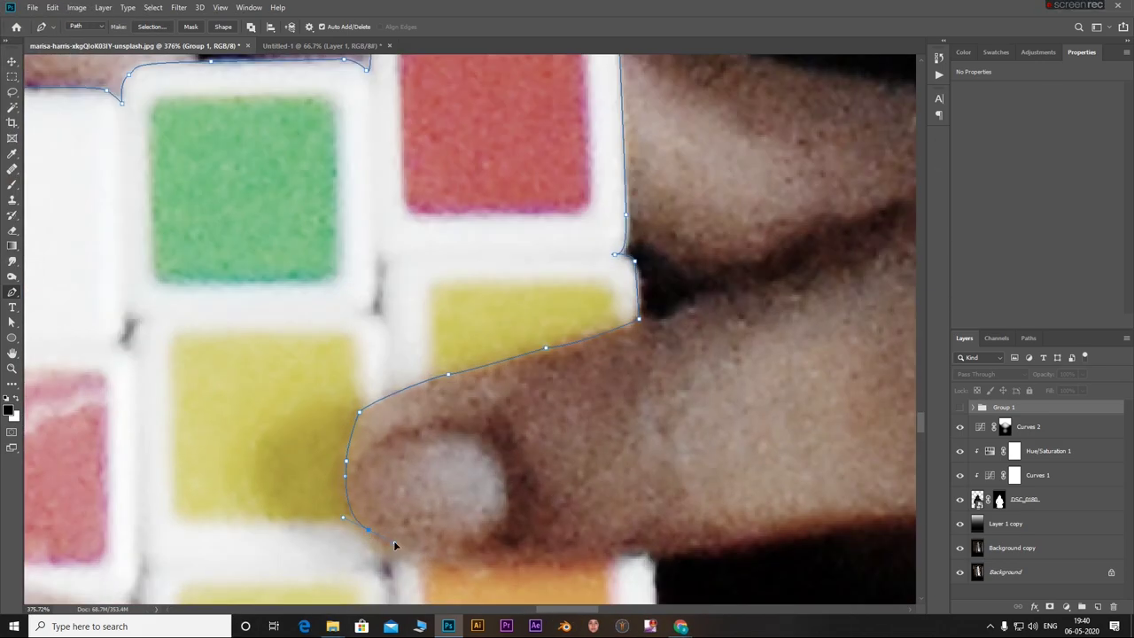
left_click_drag(419, 554, 444, 555)
left_click_drag(617, 553, 625, 552)
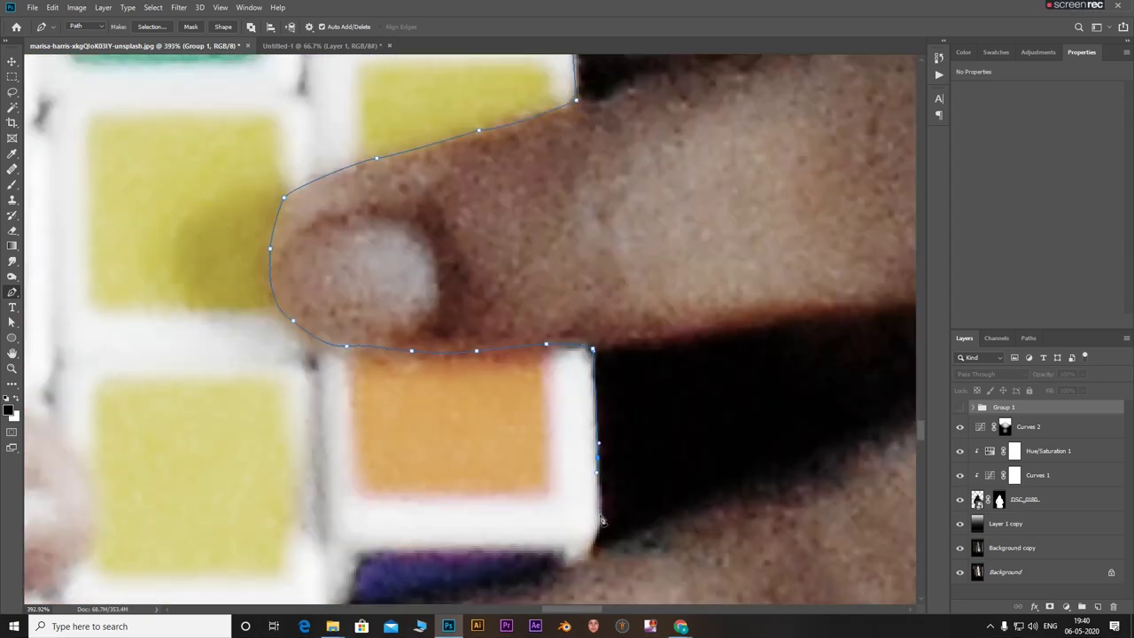
left_click(590, 548)
scroll(645, 436, "down", 2)
mouse_move(457, 512)
left_mouse_down()
mouse_move(412, 532)
mouse_move(461, 534)
left_mouse_up()
scroll(442, 519, "down", 1)
left_click_drag(462, 535, 458, 539)
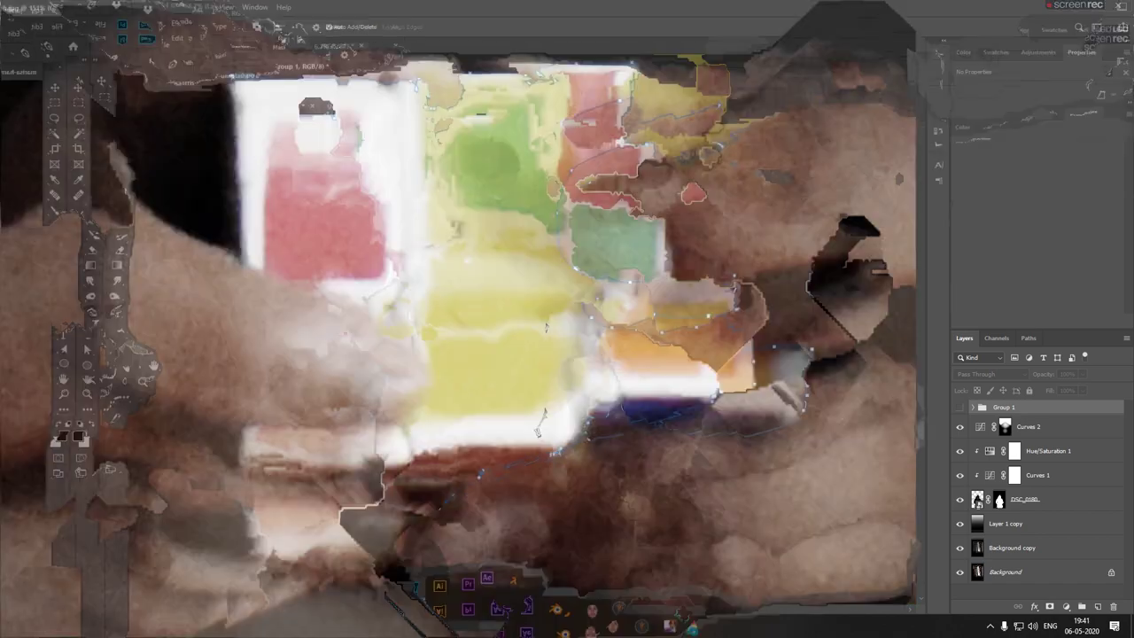
left_click_drag(483, 405, 482, 412)
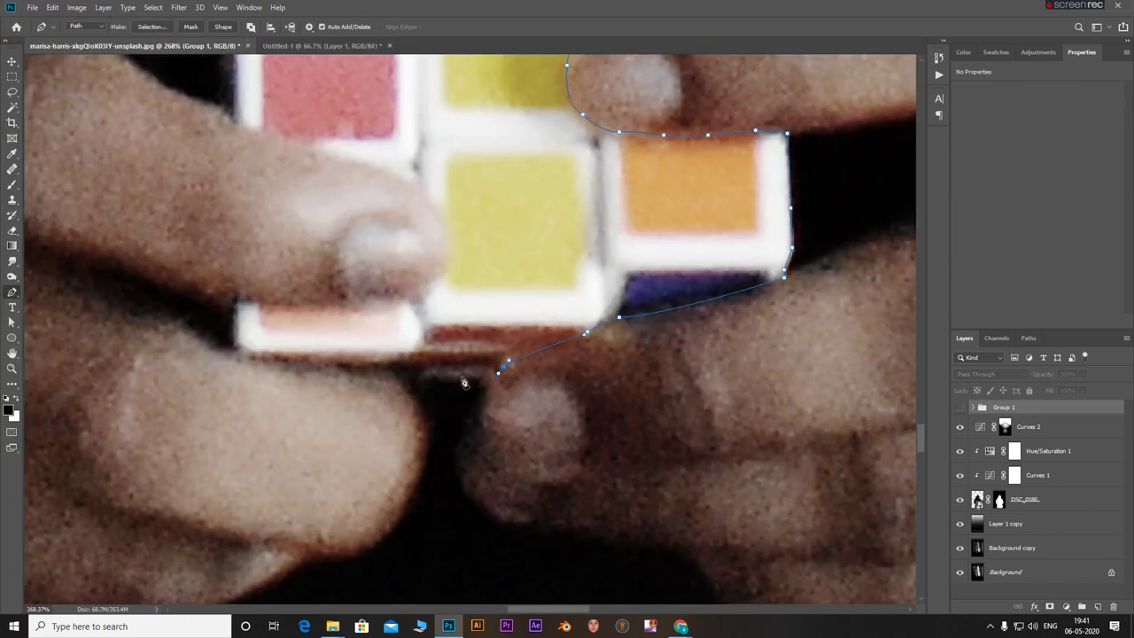
left_click(416, 380)
left_click(341, 367)
left_click(232, 354)
left_click(233, 301)
left_click_drag(255, 301, 314, 294)
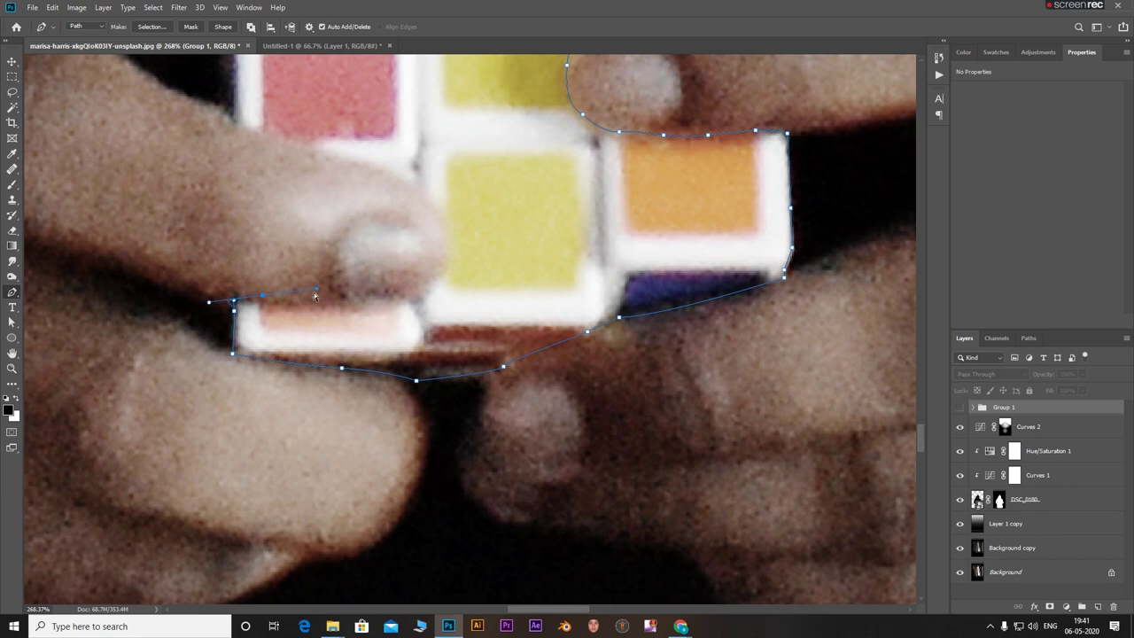
key("ctrl+z")
key("ctrl+z")
key("ctrl+z")
key("ctrl+z")
key("ctrl+z")
Continue the path along the stepped lower edge of the cube's front face and around the bottom-left tile's outer corner
left_click_drag(770, 268, 726, 267)
left_click(624, 267)
left_click(607, 309)
left_click_drag(611, 295, 577, 322)
left_click(425, 329)
left_click_drag(454, 324, 405, 349)
left_click(419, 338)
left_click(390, 350)
key("ctrl+z")
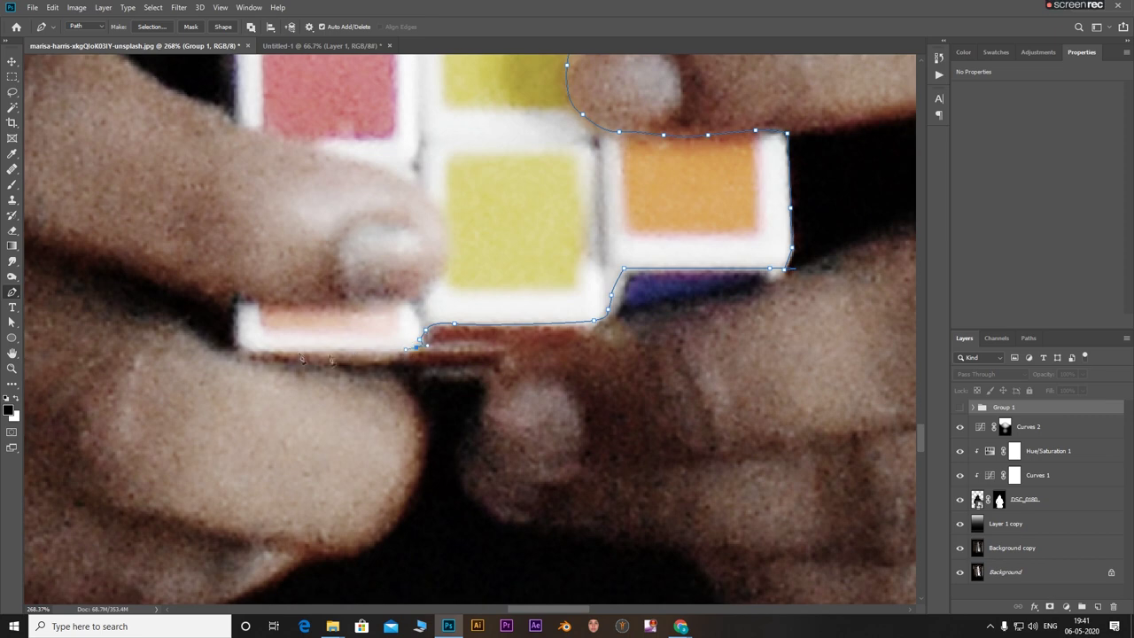
left_click(300, 352)
left_click(242, 347)
left_click(232, 320)
left_click(235, 305)
Continue the path around the fingertip overlapping the cube's left column, following its underside, tip and upper edge
left_click_drag(264, 299, 299, 303)
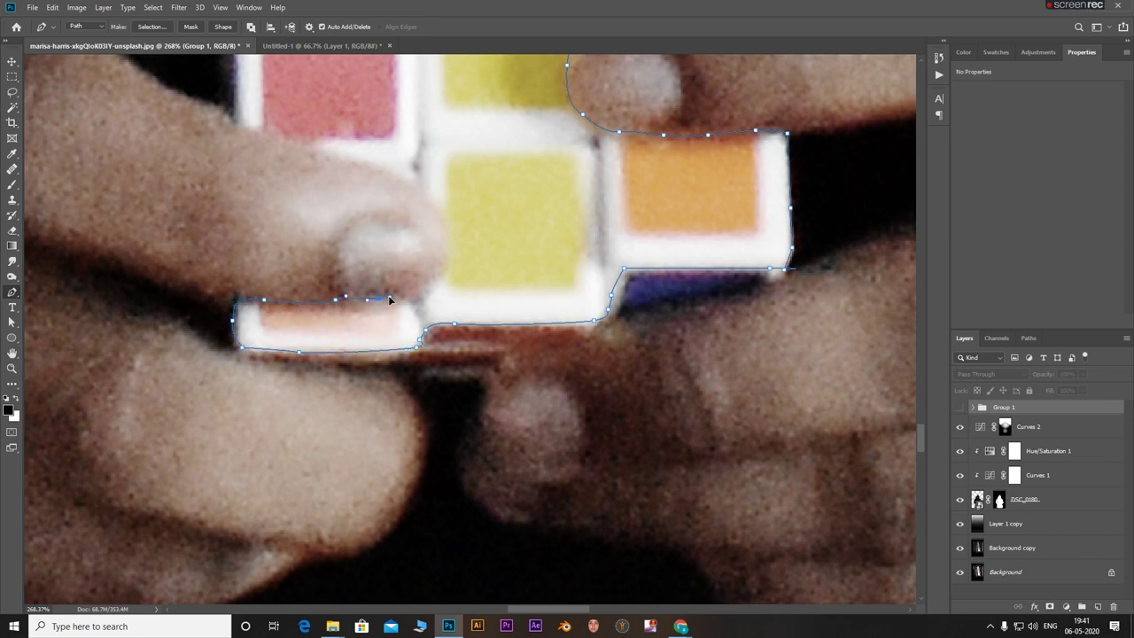
left_click(333, 307)
left_click(408, 297)
left_click(440, 259)
left_click(412, 186)
left_click(367, 161)
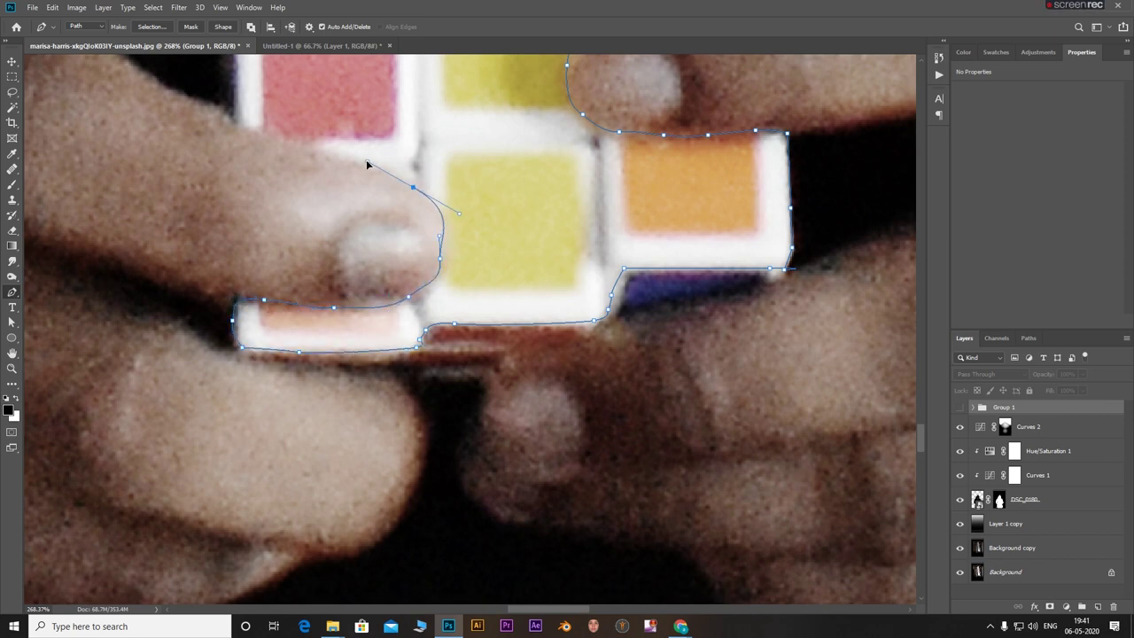
left_click(311, 149)
left_click(240, 122)
scroll(366, 254, "down", 6)
scroll(282, 132, "up", 7)
key("ctrl+z")
key("ctrl+z")
left_click_drag(413, 267, 384, 258)
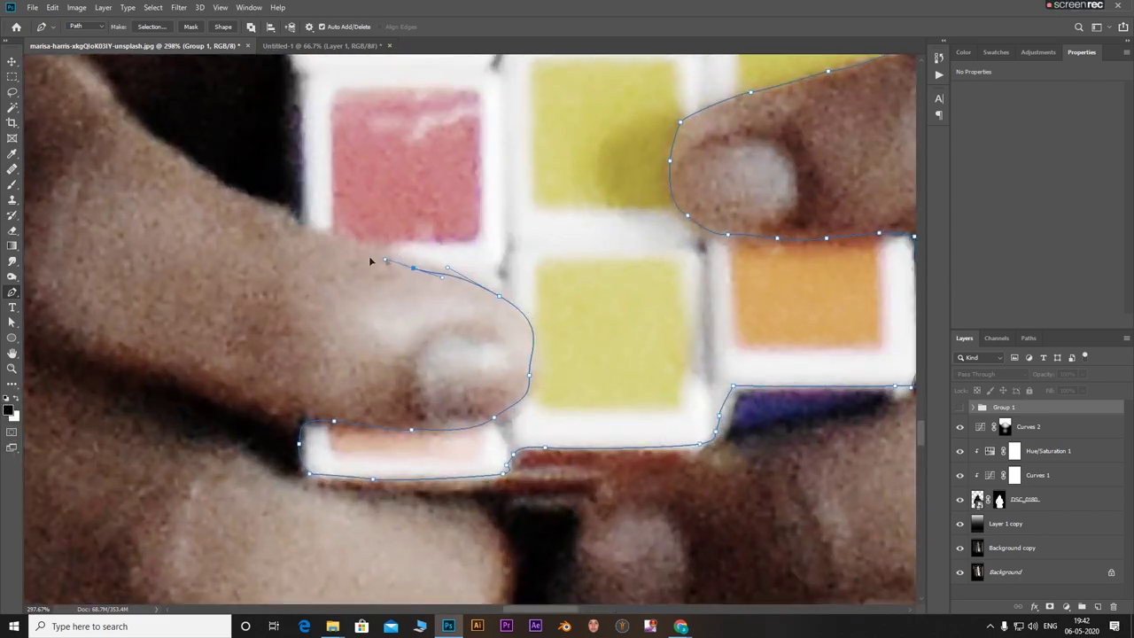
Trace the cube's left edge up to the starting corner, close the path and convert it into a selection
left_click_drag(307, 231, 300, 222)
mouse_move(301, 170)
left_mouse_down()
mouse_move(295, 157)
mouse_move(304, 160)
left_mouse_up()
key("ctrl+z")
scroll(304, 160, "down", 5)
scroll(286, 75, "up", 4)
left_click_drag(320, 218, 321, 216)
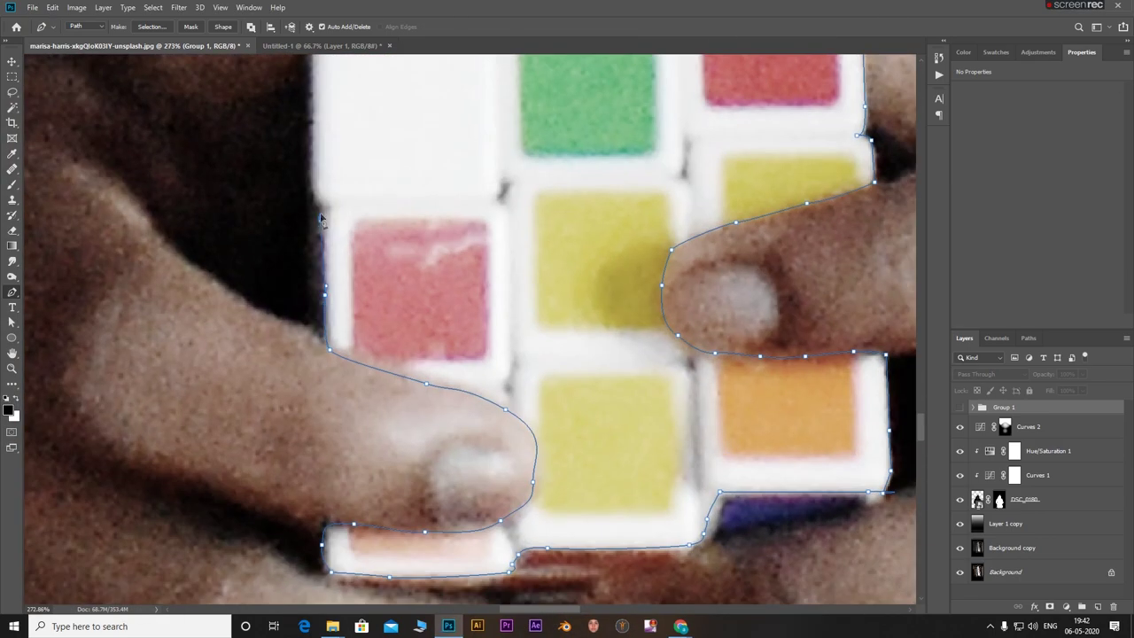
scroll(310, 188, "down", 5)
scroll(321, 205, "up", 4)
left_click(336, 204)
scroll(335, 204, "down", 5)
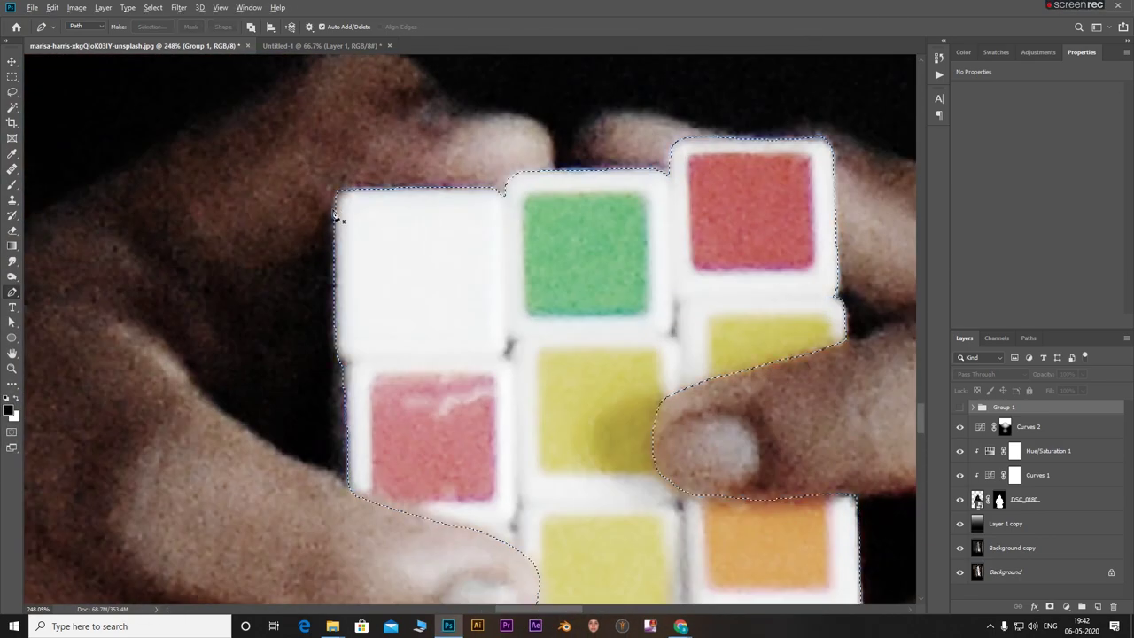
key("ctrl+Return")
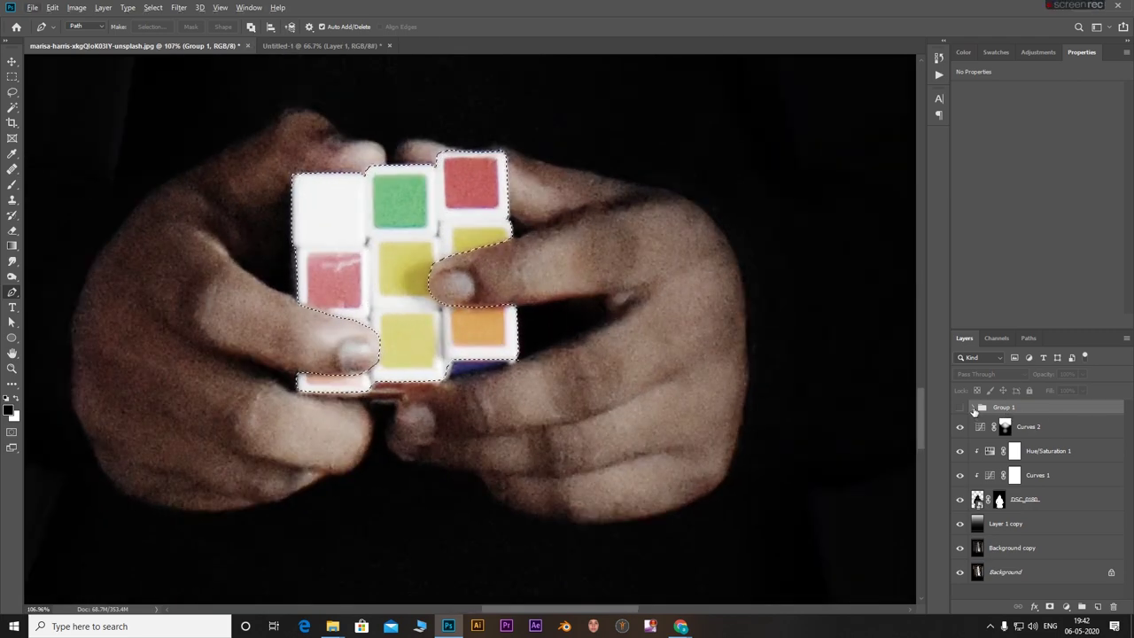
Show Group 1 and add a layer mask from the cube selection so the fingers overlap the icons
left_click(959, 408)
left_click(1050, 606)
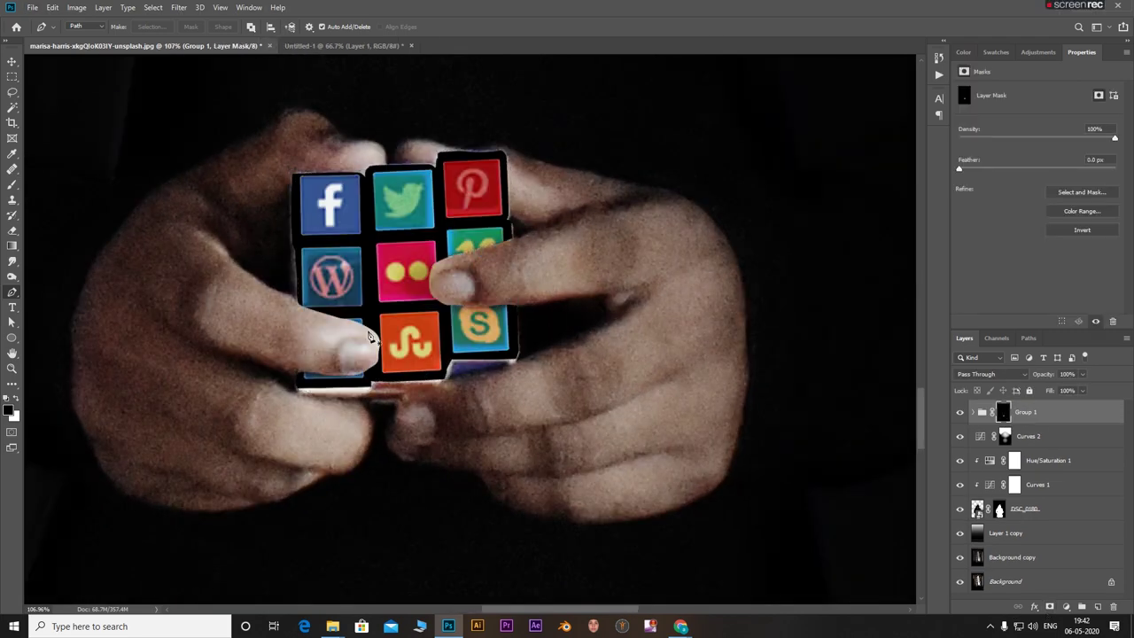
scroll(369, 334, "down", 6)
scroll(370, 280, "up", 6)
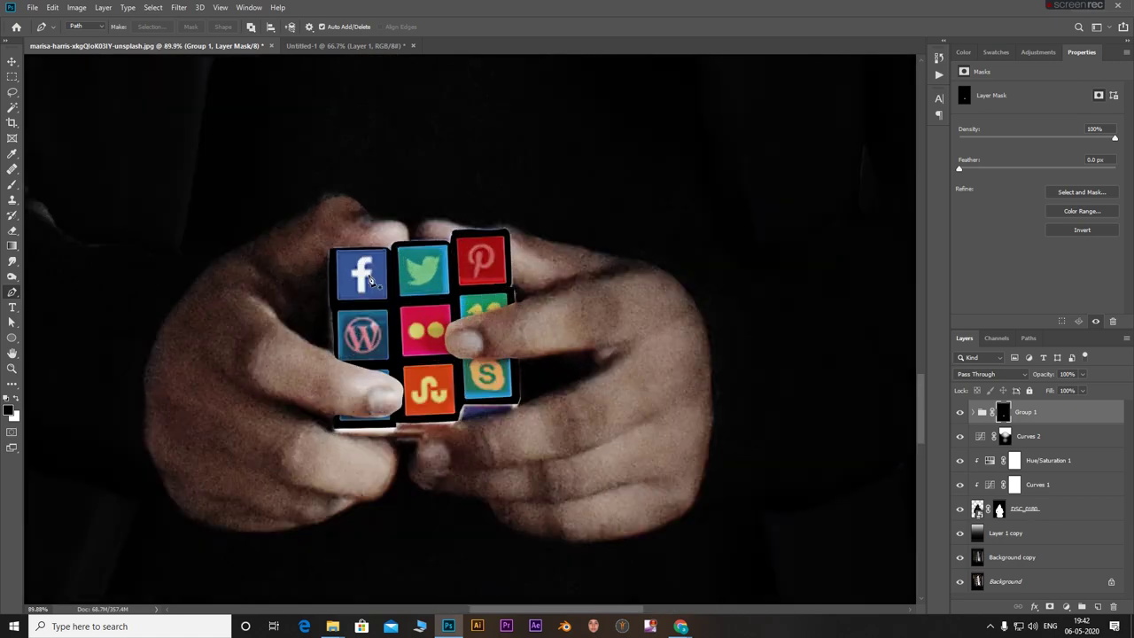
Select the Smudge tool and smudge Group 1's mask along the cube's outer edge beside the Skype tile
scroll(370, 280, "up", 3)
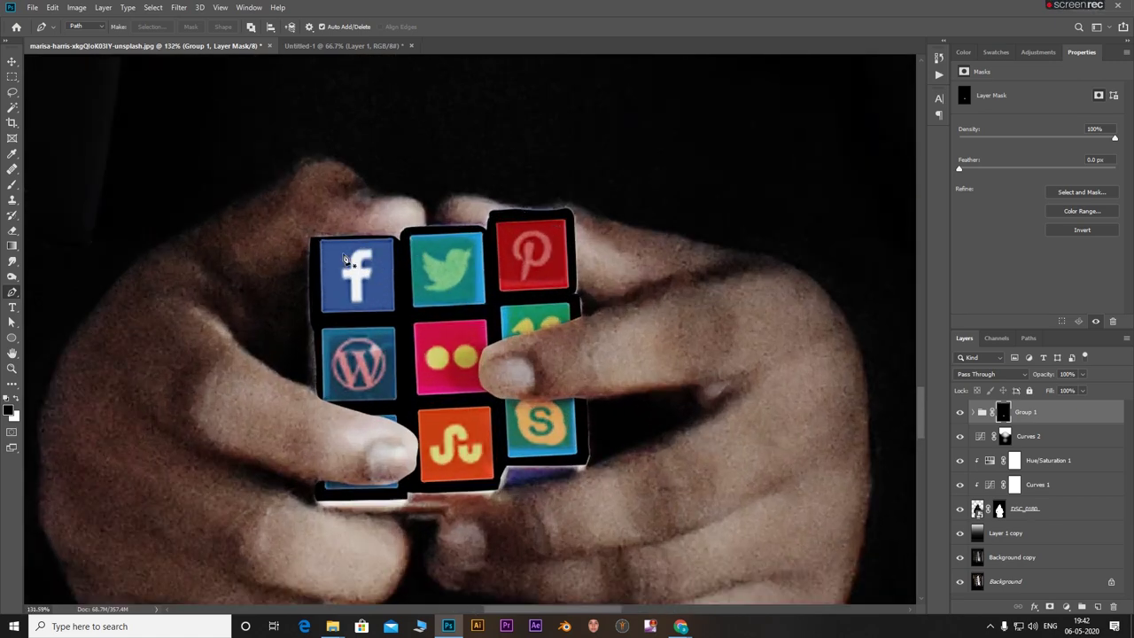
scroll(593, 493, "up", 5)
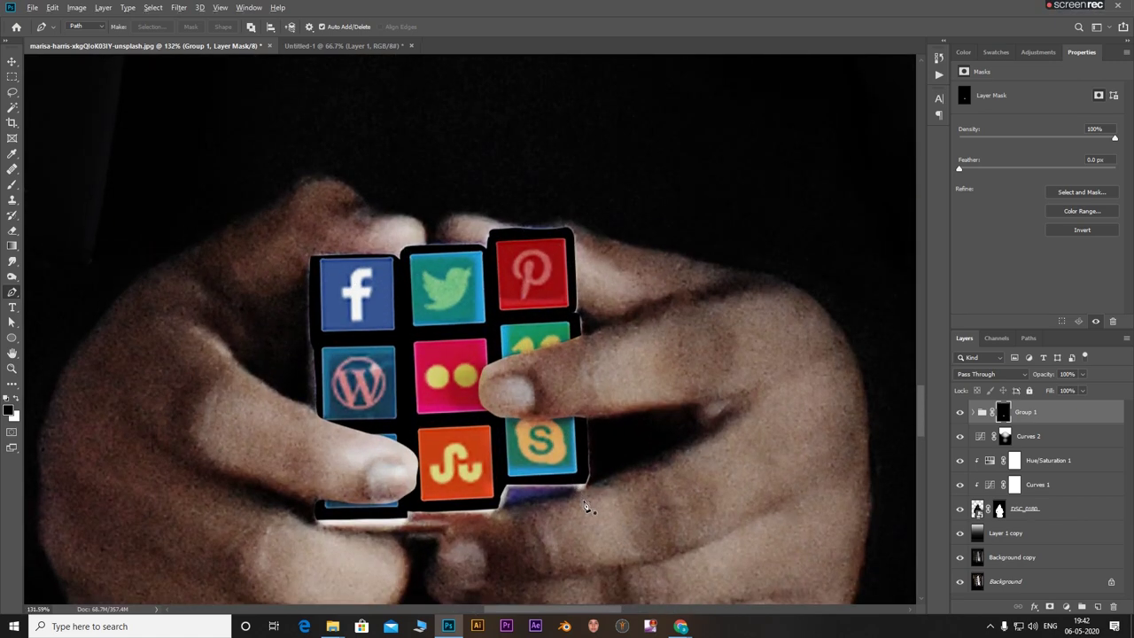
scroll(585, 485, "down", 2)
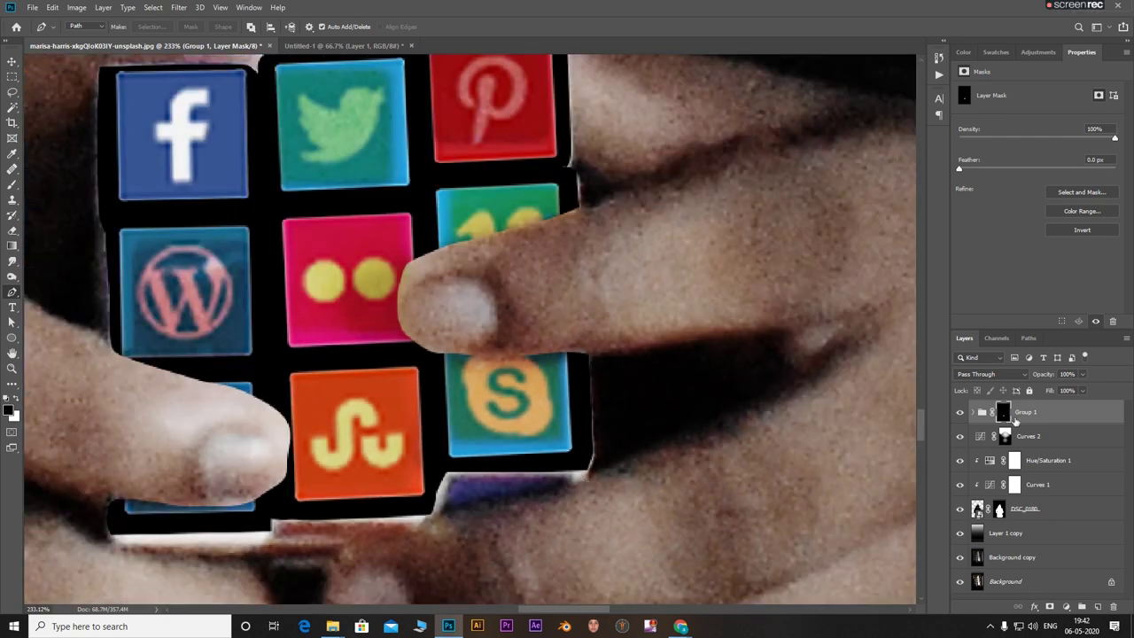
left_click(11, 261)
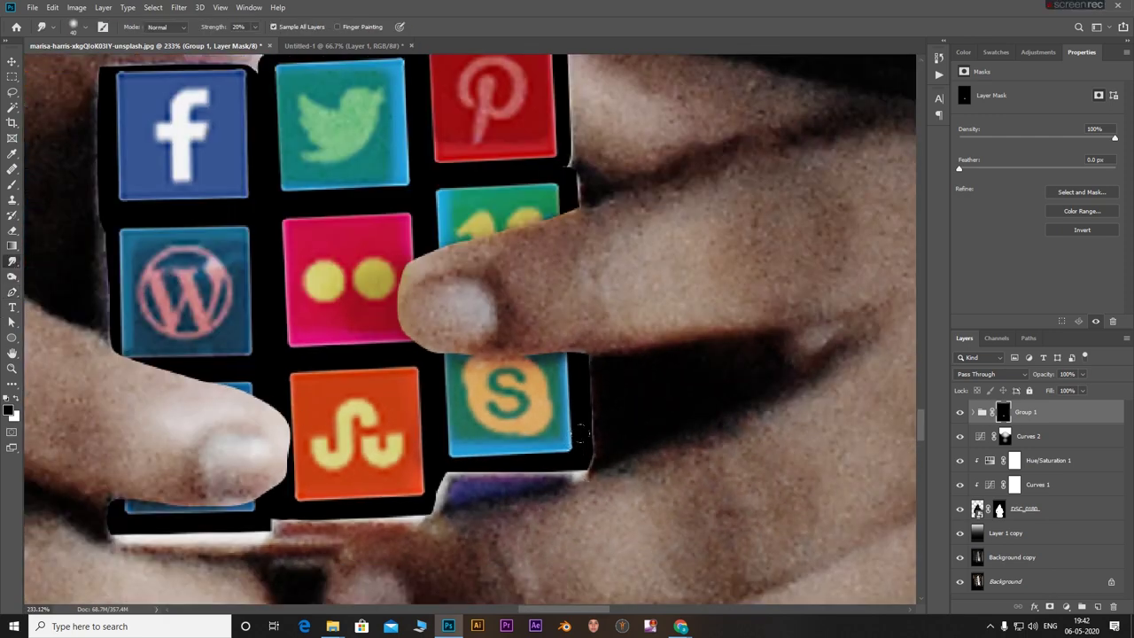
left_click_drag(584, 381, 577, 431)
scroll(584, 435, "up", 5)
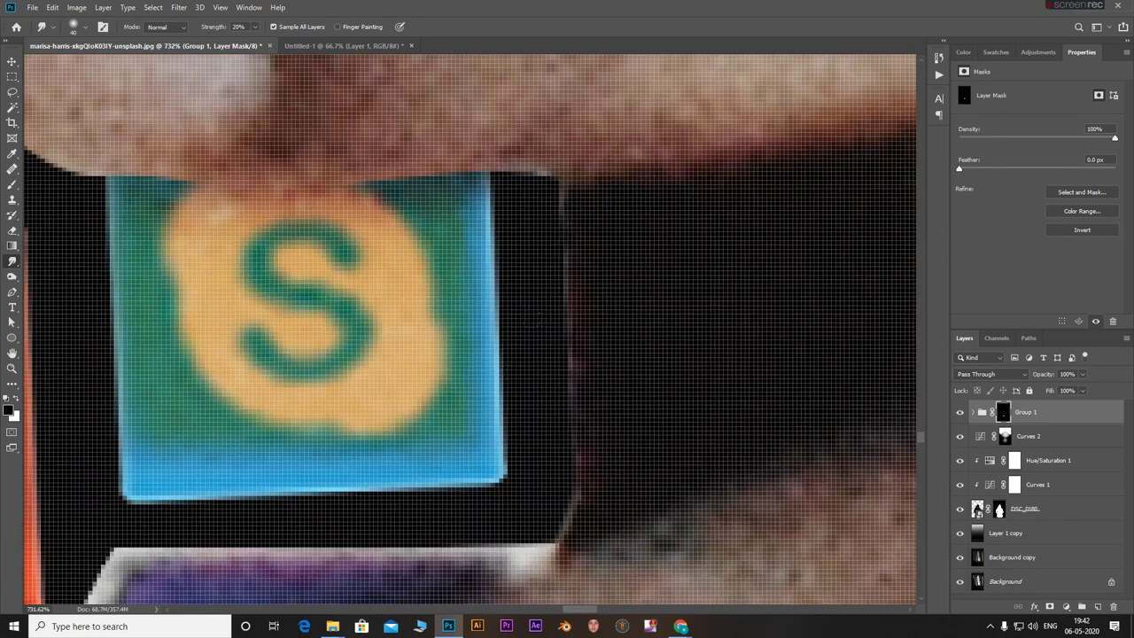
scroll(630, 352, "down", 5)
Smudge Group 1's mask edge beside the Pinterest tile and the green tile beneath it to hide the light fringe
scroll(631, 180, "up", 5)
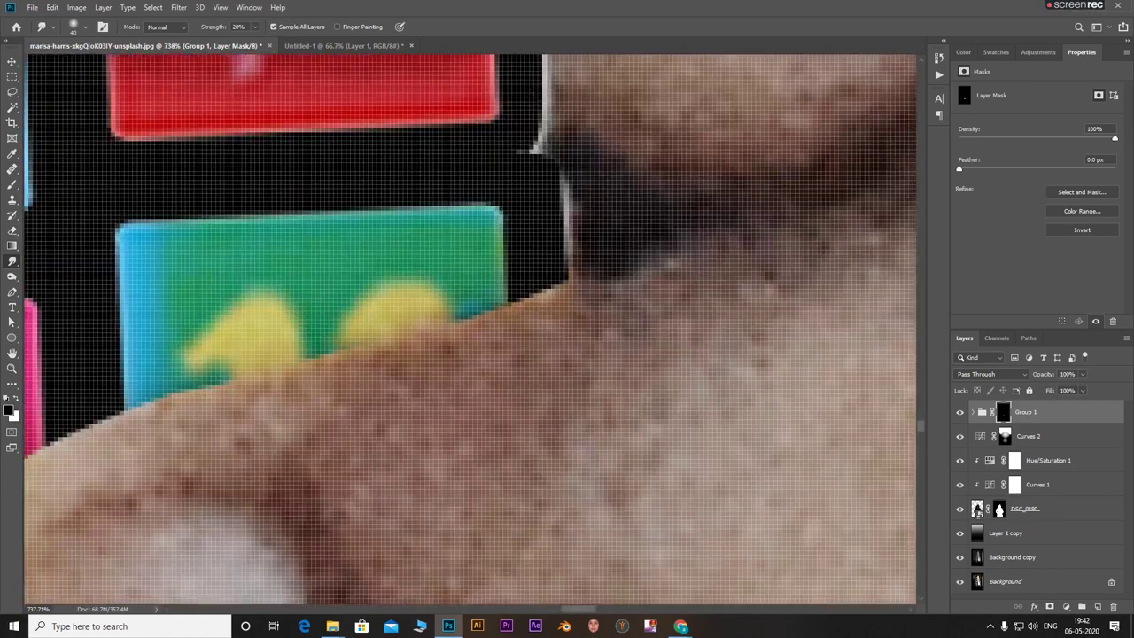
left_click_drag(482, 147, 540, 104)
scroll(549, 160, "down", 1)
mouse_move(540, 195)
left_mouse_down()
mouse_move(553, 239)
mouse_move(523, 79)
mouse_move(288, 67)
left_mouse_up()
Smudge the mask edge along the tops of the Pinterest and Twitter tiles and around their upper corners
scroll(540, 230, "down", 3)
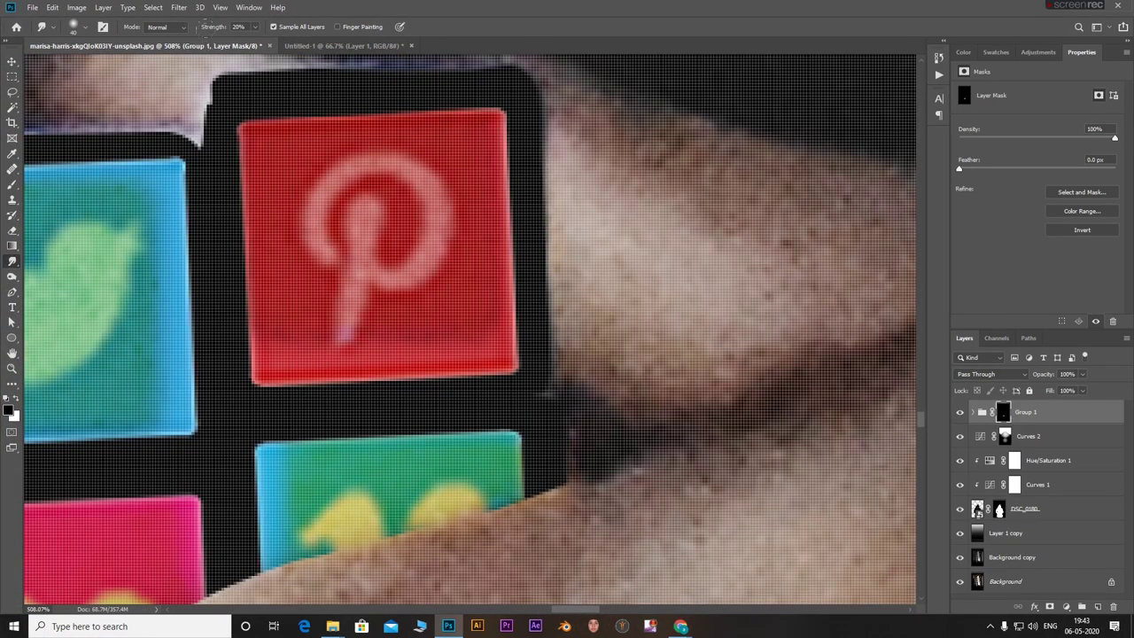
left_click_drag(372, 69, 323, 69)
key("super")
key("super")
scroll(496, 292, "down", 4)
scroll(380, 206, "up", 4)
mouse_move(380, 221)
left_mouse_down()
mouse_move(354, 212)
mouse_move(341, 168)
left_mouse_up()
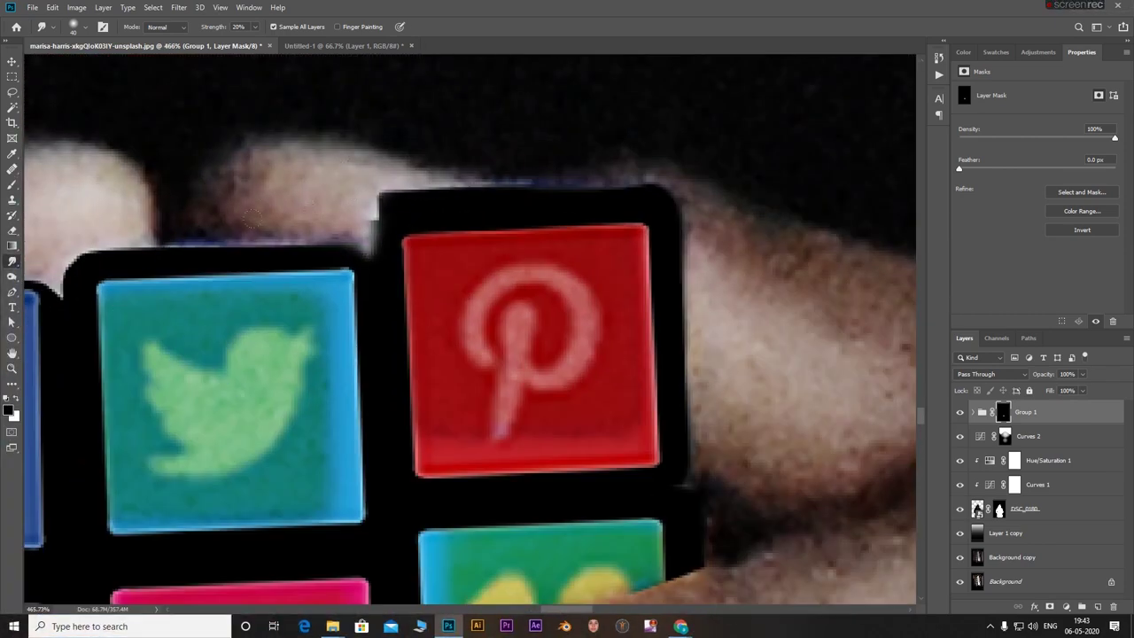
left_click_drag(133, 246, 89, 257)
Smudge the mask along the top edge of the Facebook tile to cover the light fringe below the finger
scroll(354, 268, "down", 4)
scroll(178, 268, "up", 6)
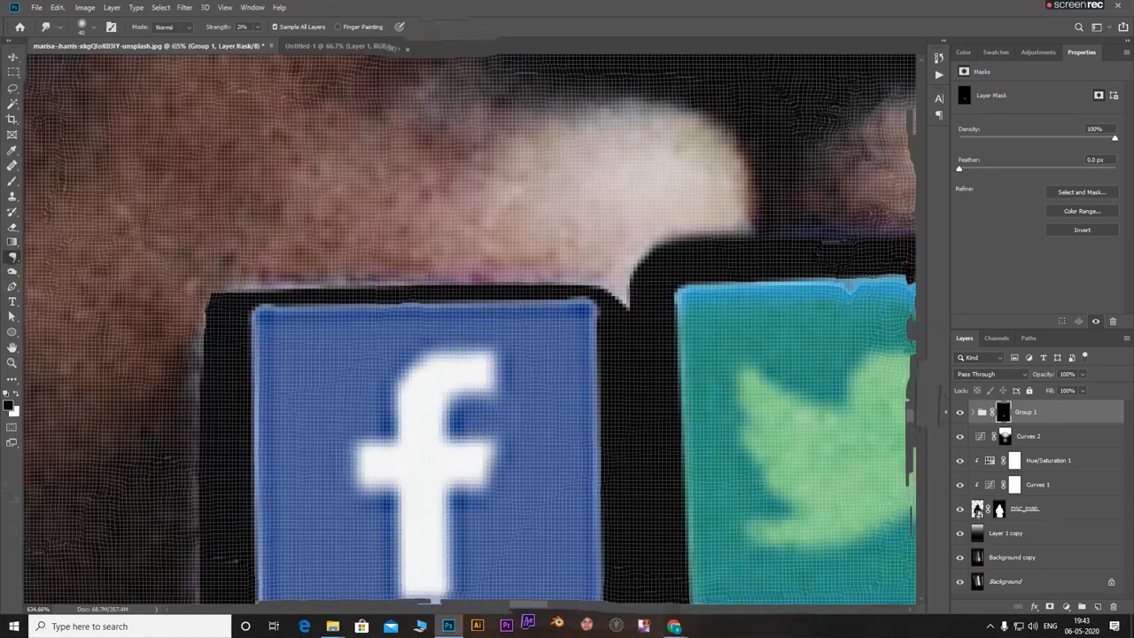
left_click_drag(221, 286, 470, 278)
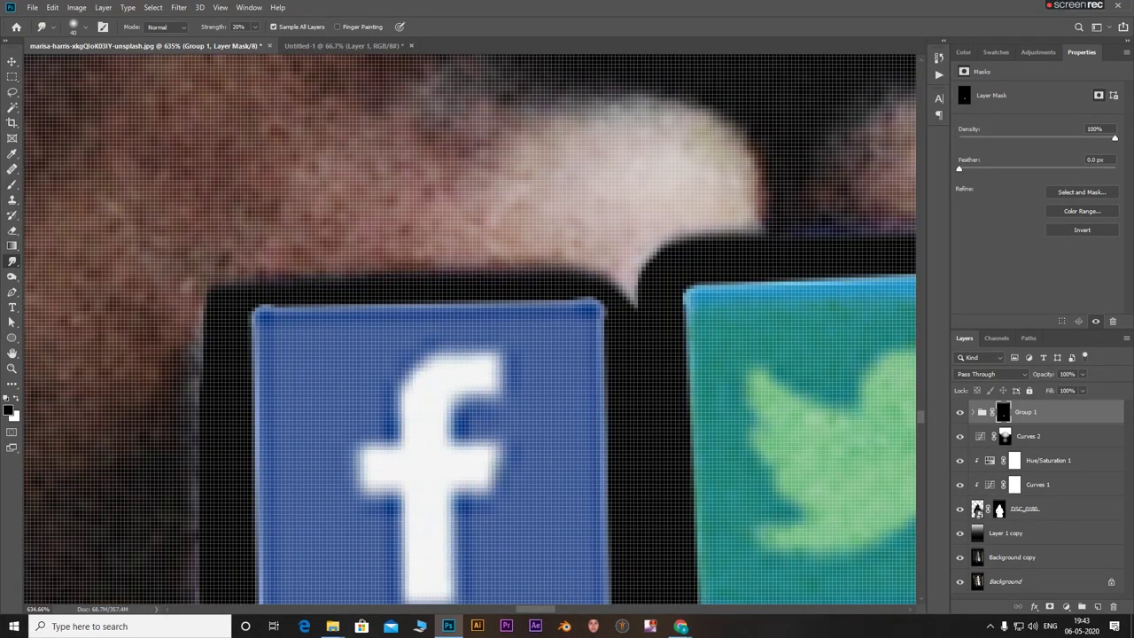
Smudge the mask down the cube's left edge beside the Facebook and WordPress tiles
scroll(248, 255, "down", 2)
left_click_drag(255, 365, 260, 506)
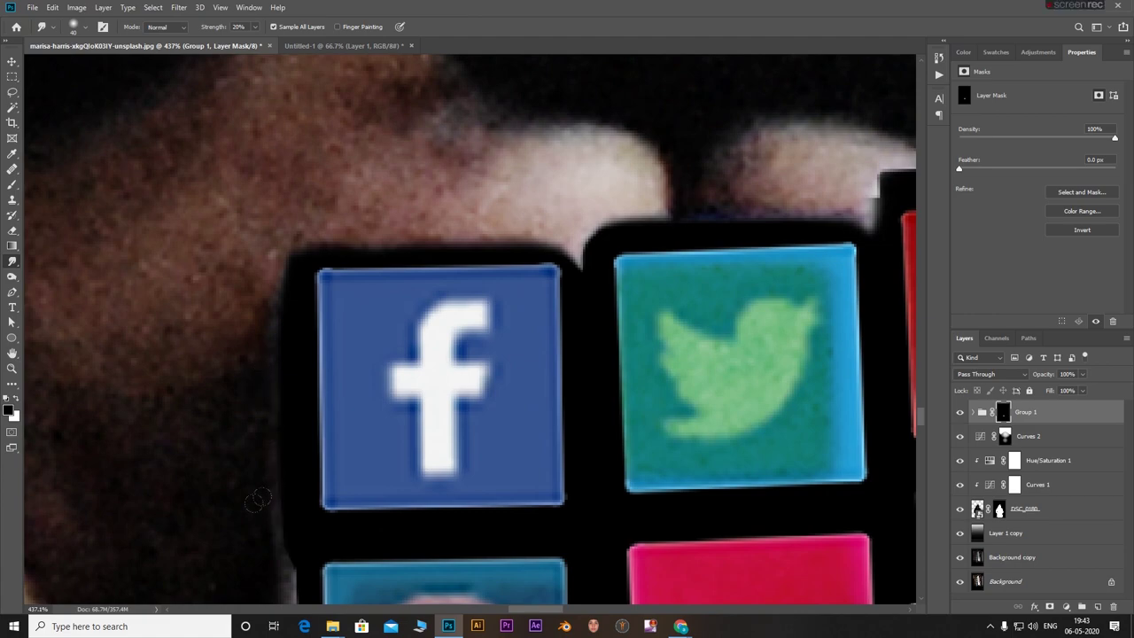
scroll(405, 378, "down", 7)
scroll(296, 531, "up", 4)
left_click_drag(342, 351, 364, 426)
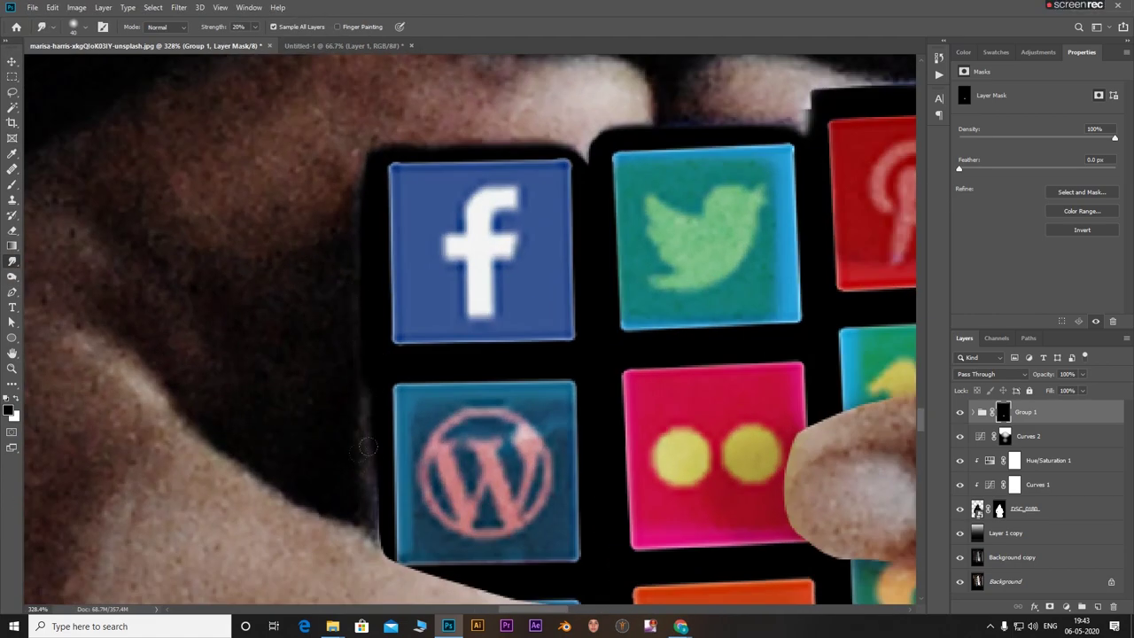
Smudge the mask along the cube's lower edge beneath the Skype tile
scroll(390, 545, "down", 3)
scroll(390, 544, "up", 4)
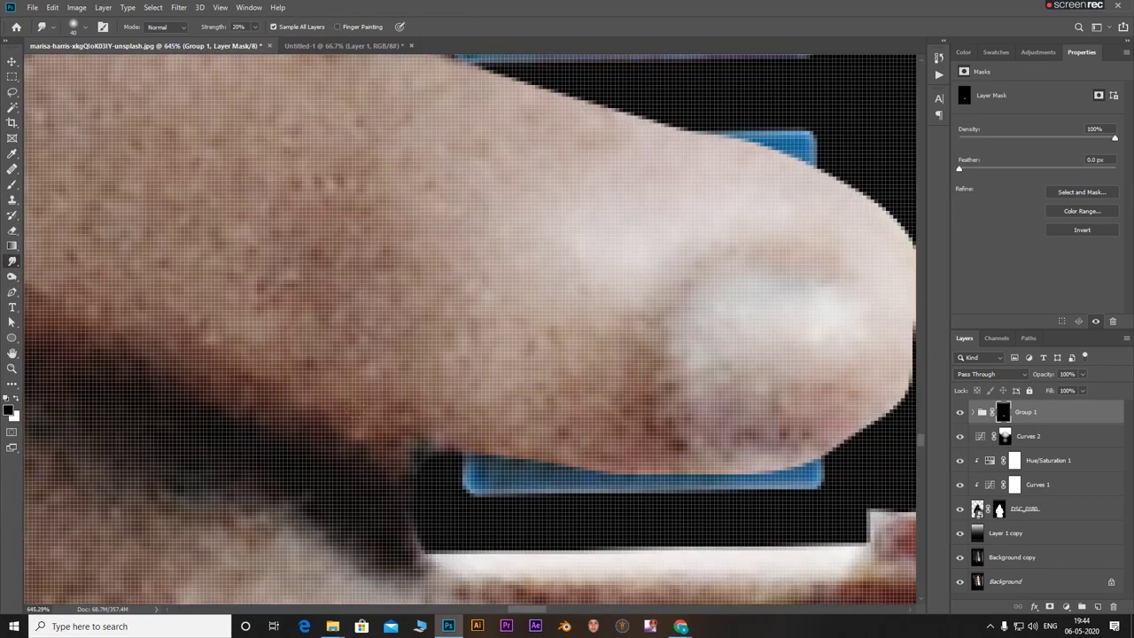
scroll(332, 354, "down", 1)
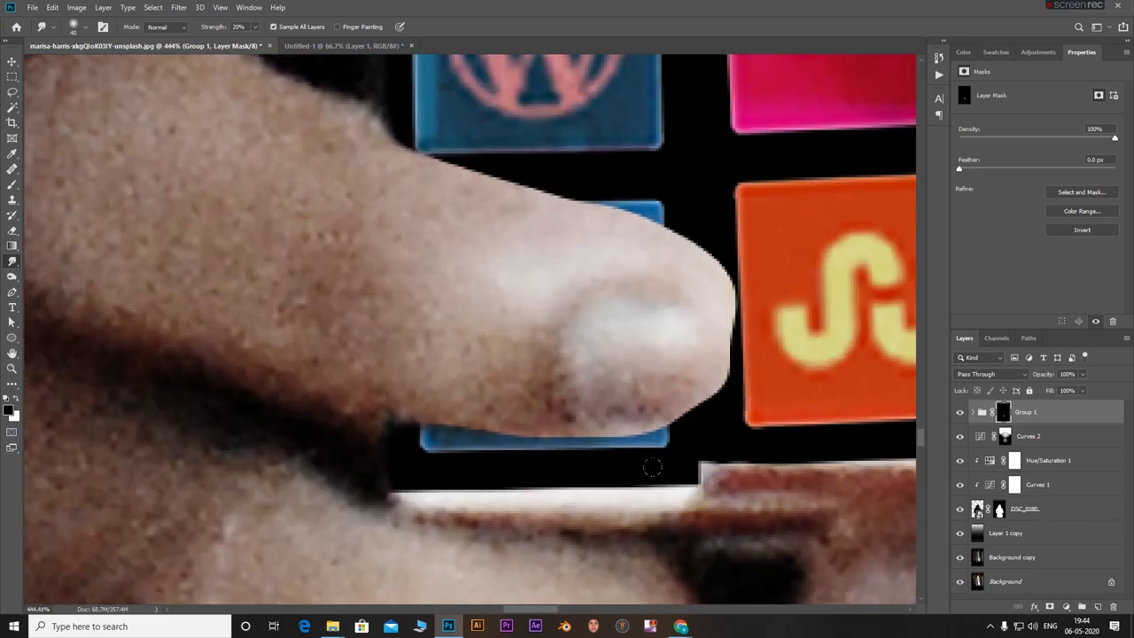
scroll(711, 451, "down", 3)
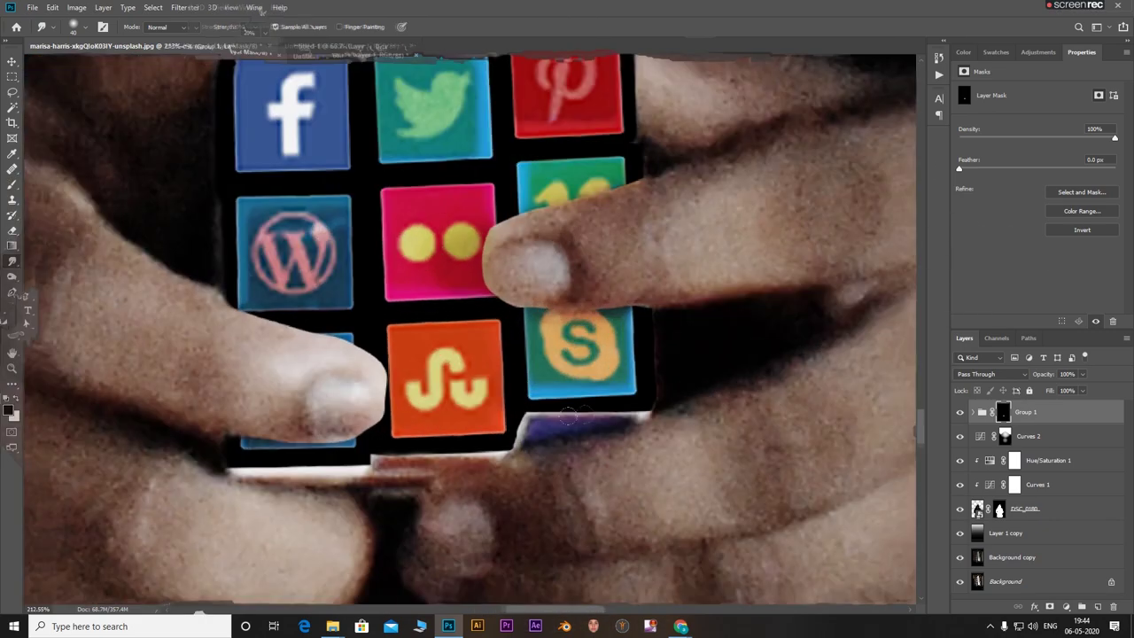
scroll(470, 412, "up", 3)
mouse_move(469, 412)
left_mouse_down()
mouse_move(472, 367)
mouse_move(488, 385)
mouse_move(634, 360)
mouse_move(705, 372)
left_mouse_up()
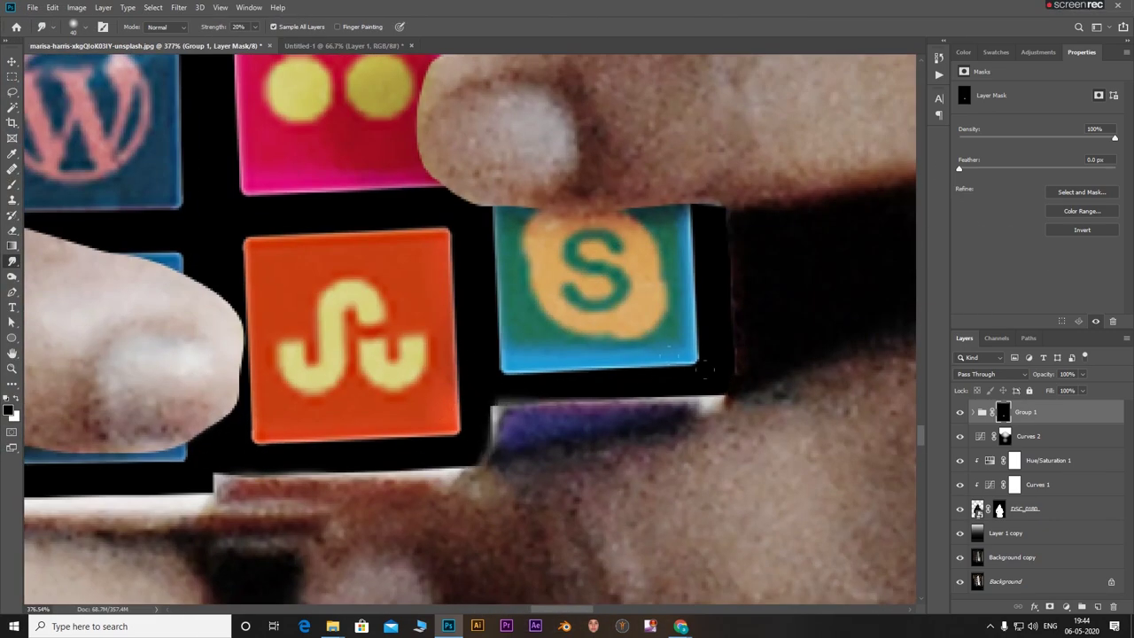
Duplicate Group 1 and combine both icon groups into Group 2 to deepen the icon colours
scroll(655, 381, "down", 8)
scroll(491, 458, "up", 3)
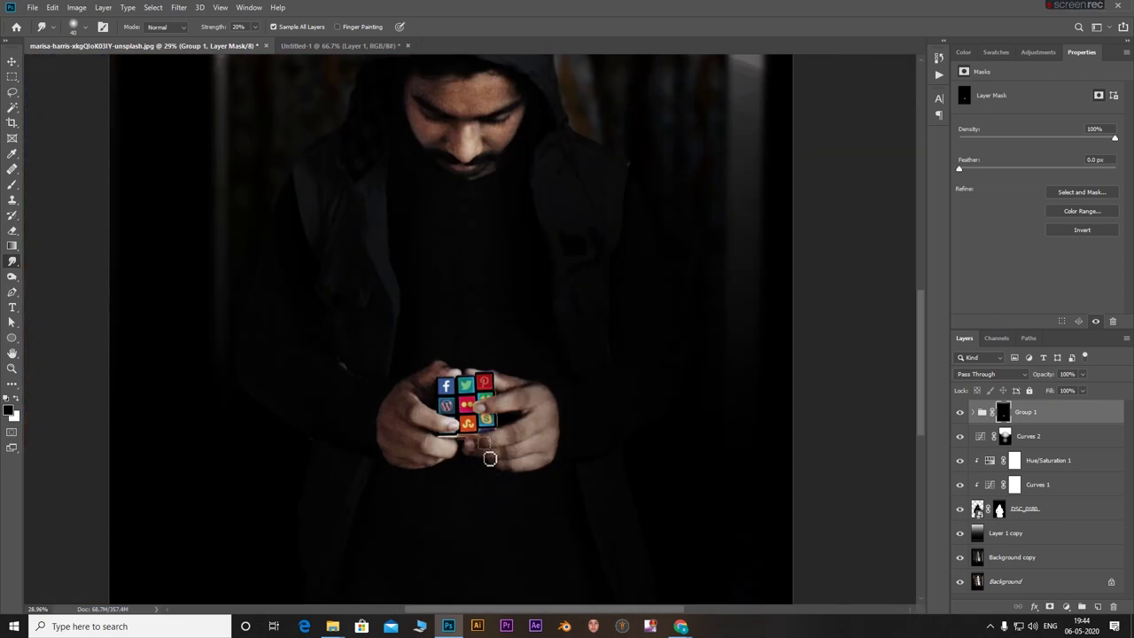
left_click(1034, 414)
key("ctrl+j")
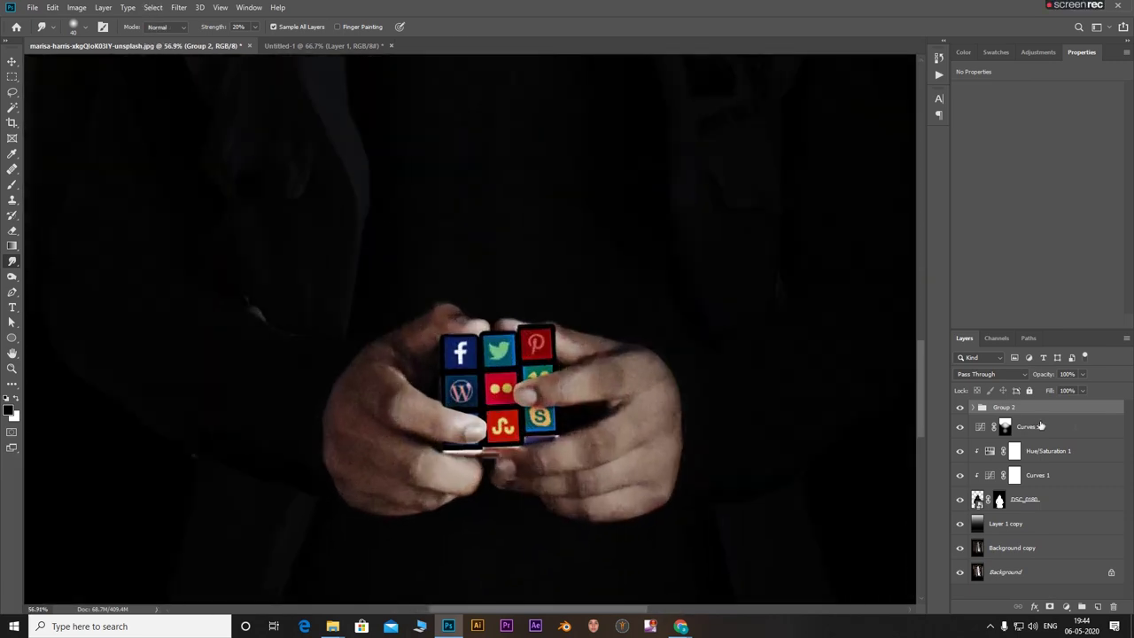
Try duplicating Group 2 to deepen the icon colours further
left_click(1039, 427)
left_click(176, 7)
left_click(1018, 430)
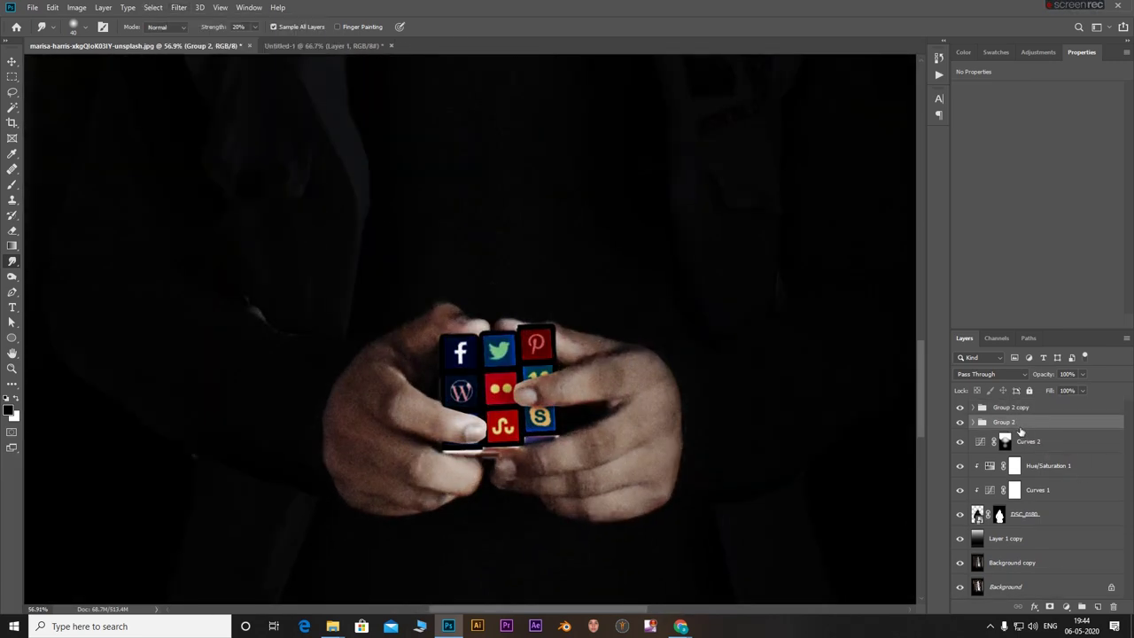
key("ctrl+z")
Add a layer mask to Group 2, draw a closed path around the Pinterest tile's jagged upper-left corner and convert it into a selection
scroll(614, 329, "down", 6)
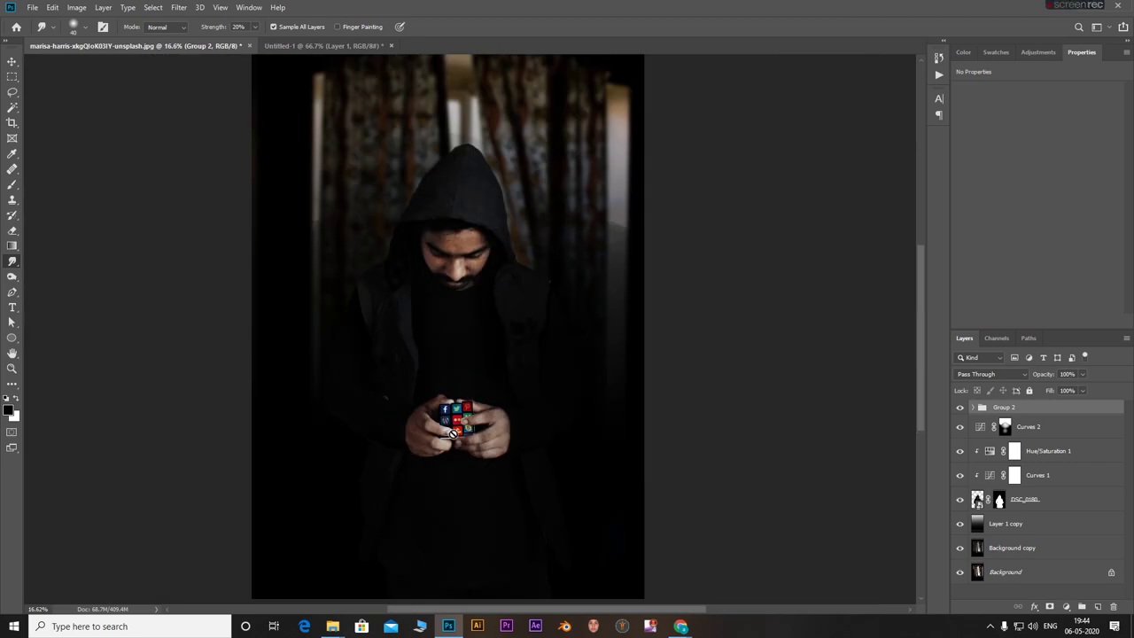
scroll(530, 438, "down", 2)
scroll(480, 433, "up", 6)
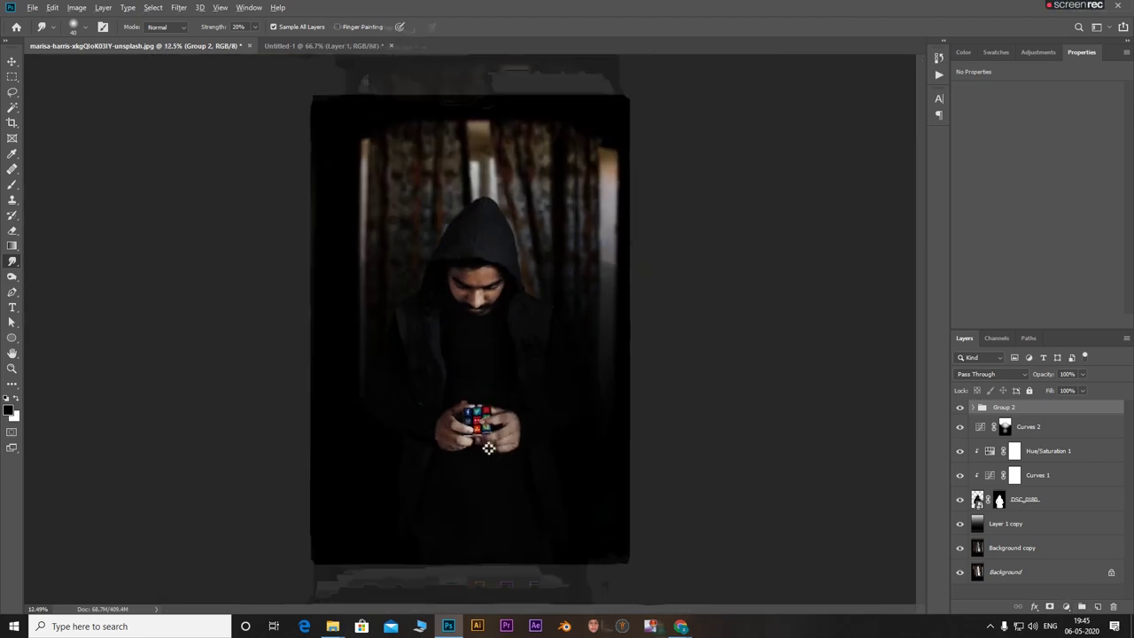
scroll(491, 254, "up", 6)
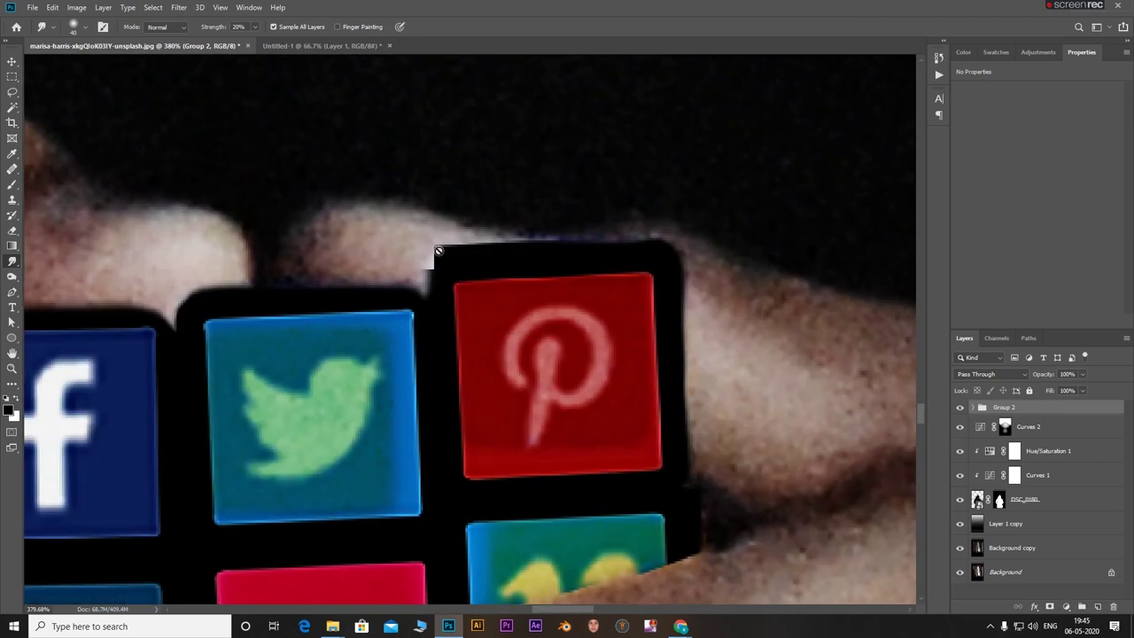
left_click(1049, 607)
key("p")
left_click(426, 288)
left_click_drag(450, 257, 611, 252)
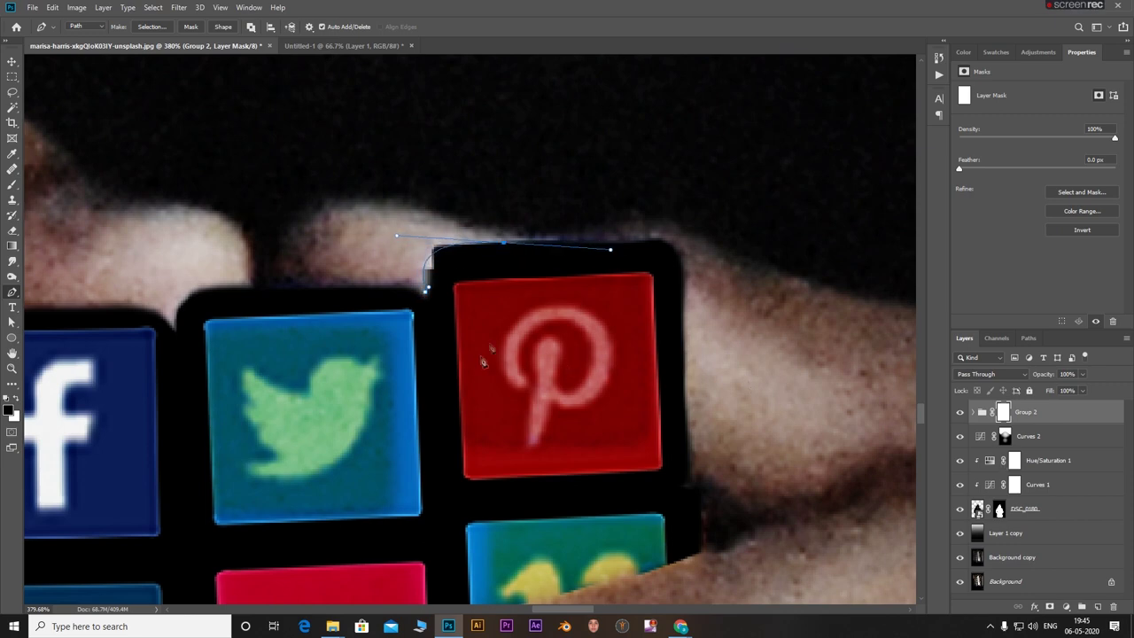
left_click(426, 289)
key("ctrl+Return")
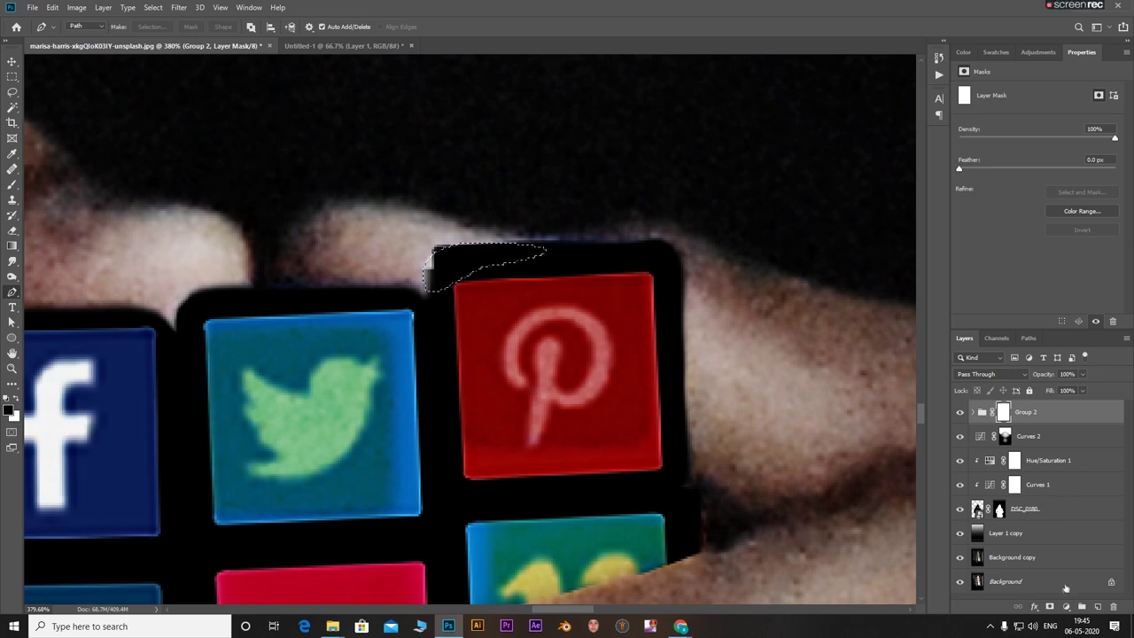
Create a new layer and brush black over the selected corner to round off the Pinterest tile's border
left_click(1096, 606)
key("b")
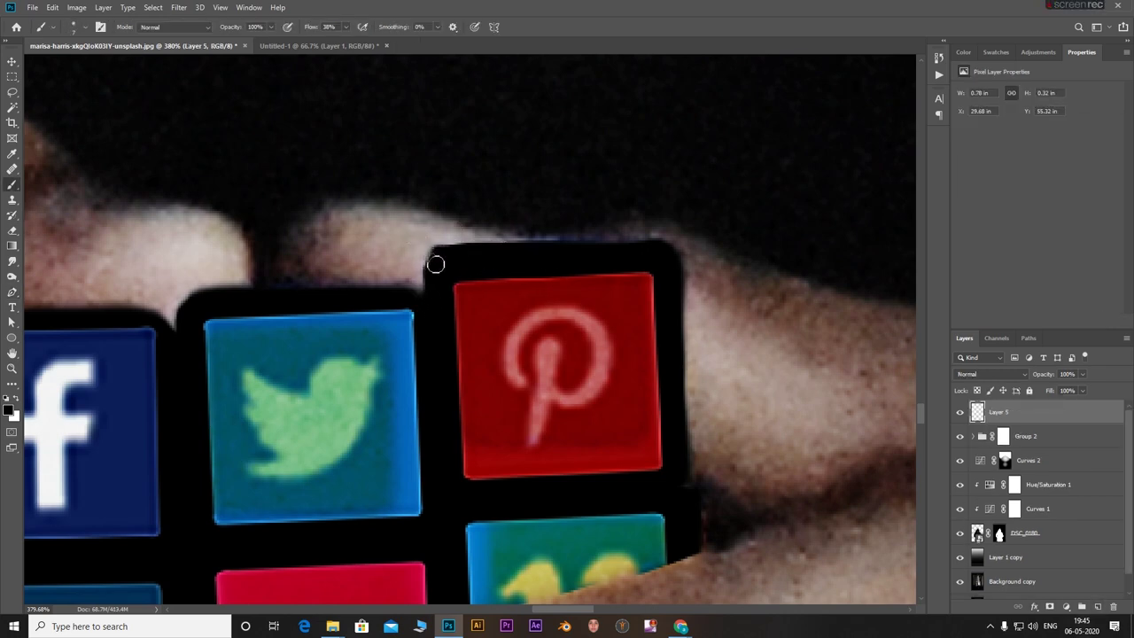
scroll(435, 264, "down", 10)
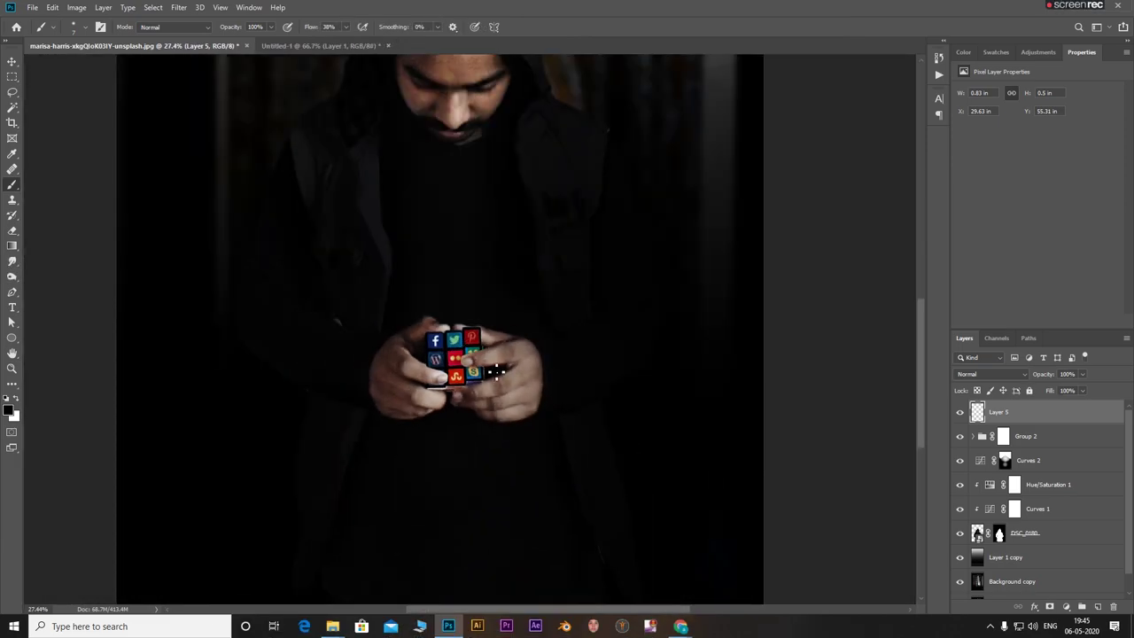
Paint black along the cube's outer edge beside the Skype tile, up to the underside of the overlapping finger
scroll(496, 371, "up", 10)
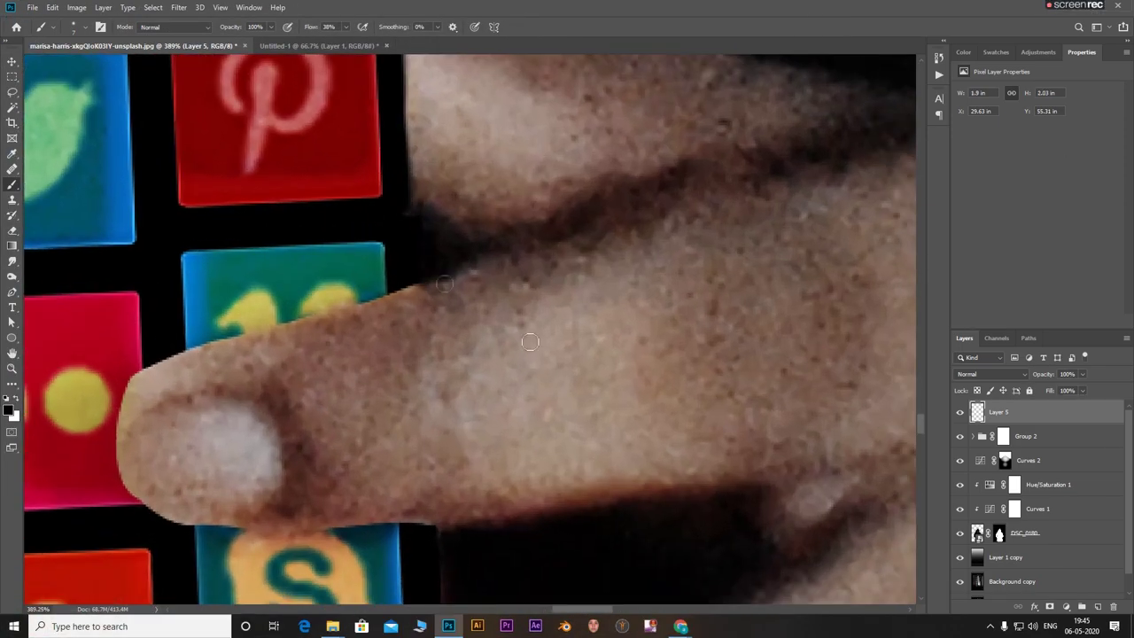
scroll(445, 285, "down", 4)
scroll(447, 522, "up", 4)
left_click_drag(393, 398, 392, 526)
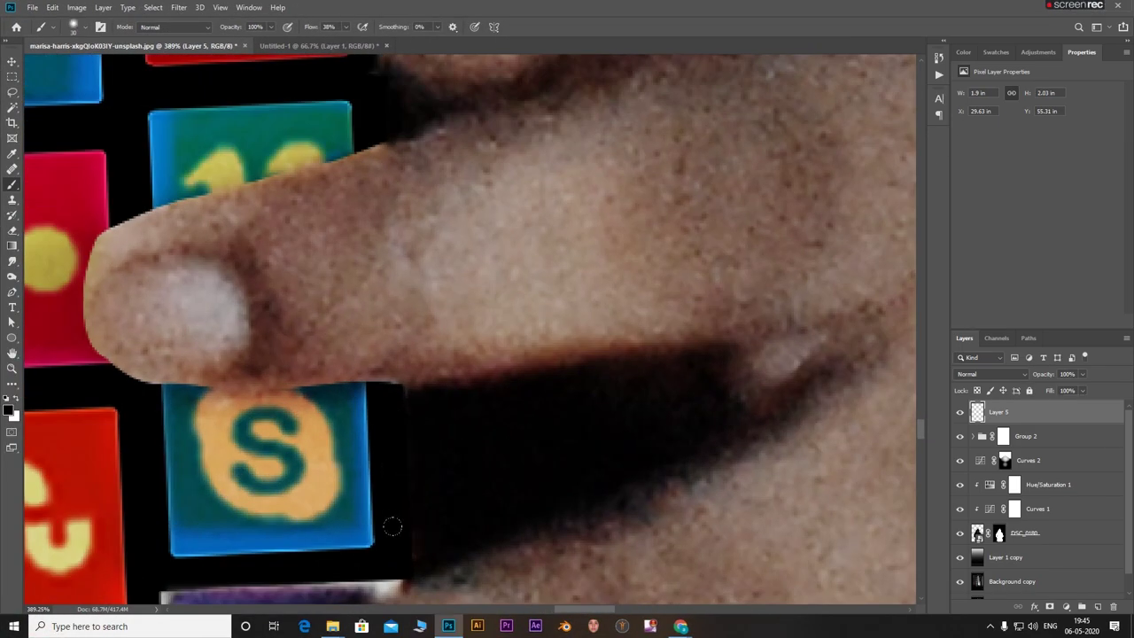
left_click_drag(392, 394, 418, 383)
Paint black over the exposed purple and white strip beneath the Skype tile
scroll(409, 447, "up", 3)
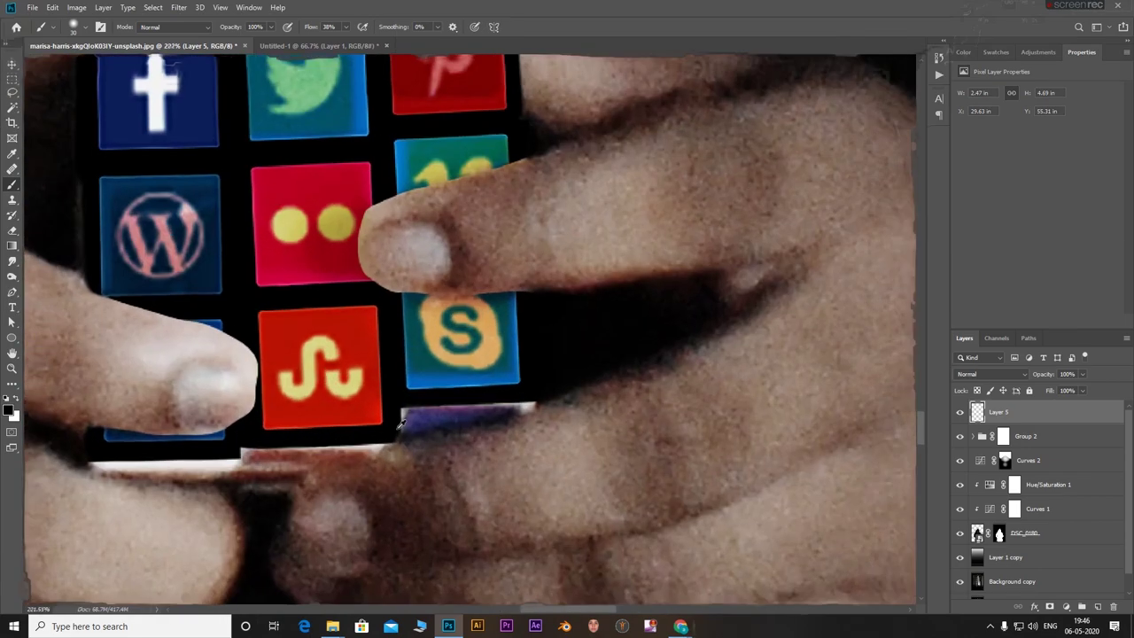
mouse_move(587, 413)
left_mouse_down()
mouse_move(549, 383)
mouse_move(611, 357)
mouse_move(392, 383)
mouse_move(407, 402)
mouse_move(384, 413)
left_mouse_up()
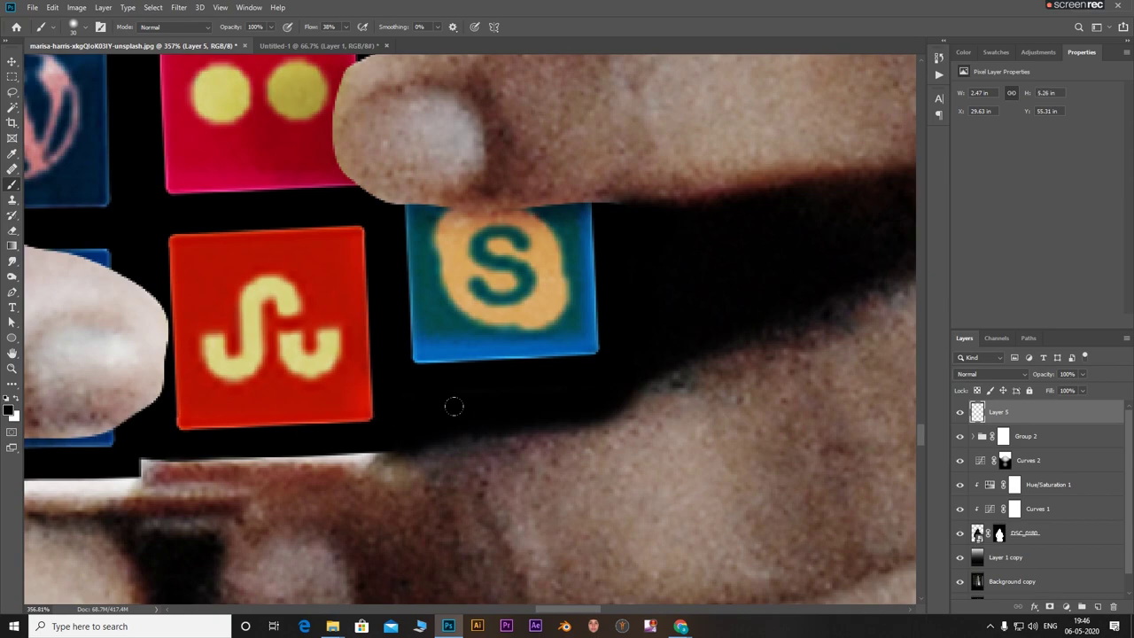
scroll(447, 407, "down", 3)
Paint black over the white and reddish strip along the cube's bottom edge, between the two hands
scroll(378, 430, "up", 3)
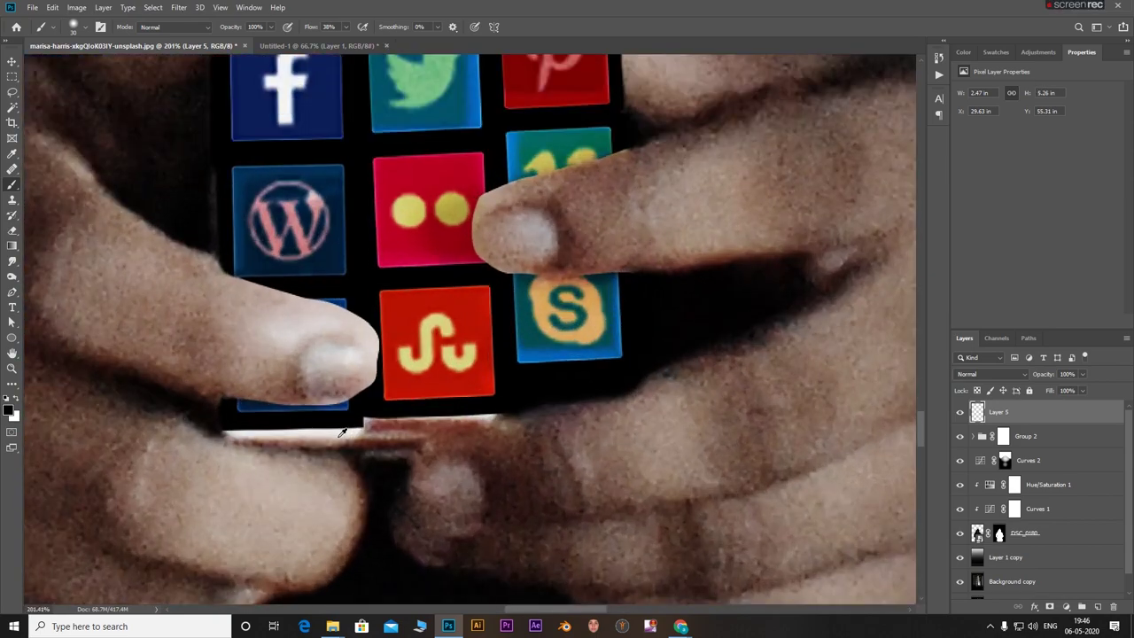
scroll(247, 437, "up", 3)
mouse_move(135, 418)
left_mouse_down()
mouse_move(205, 445)
mouse_move(271, 443)
mouse_move(290, 429)
mouse_move(398, 443)
mouse_move(301, 434)
mouse_move(289, 423)
mouse_move(442, 417)
mouse_move(427, 400)
mouse_move(516, 432)
mouse_move(674, 399)
mouse_move(641, 383)
mouse_move(726, 412)
left_mouse_up()
scroll(487, 487, "down", 10)
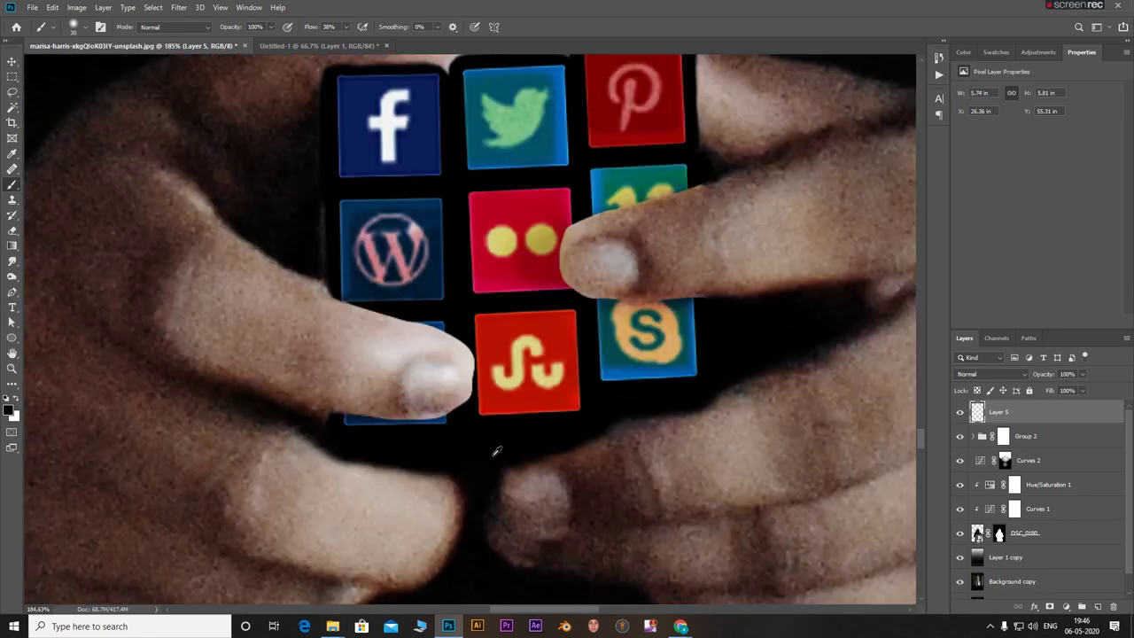
scroll(487, 488, "down", 5)
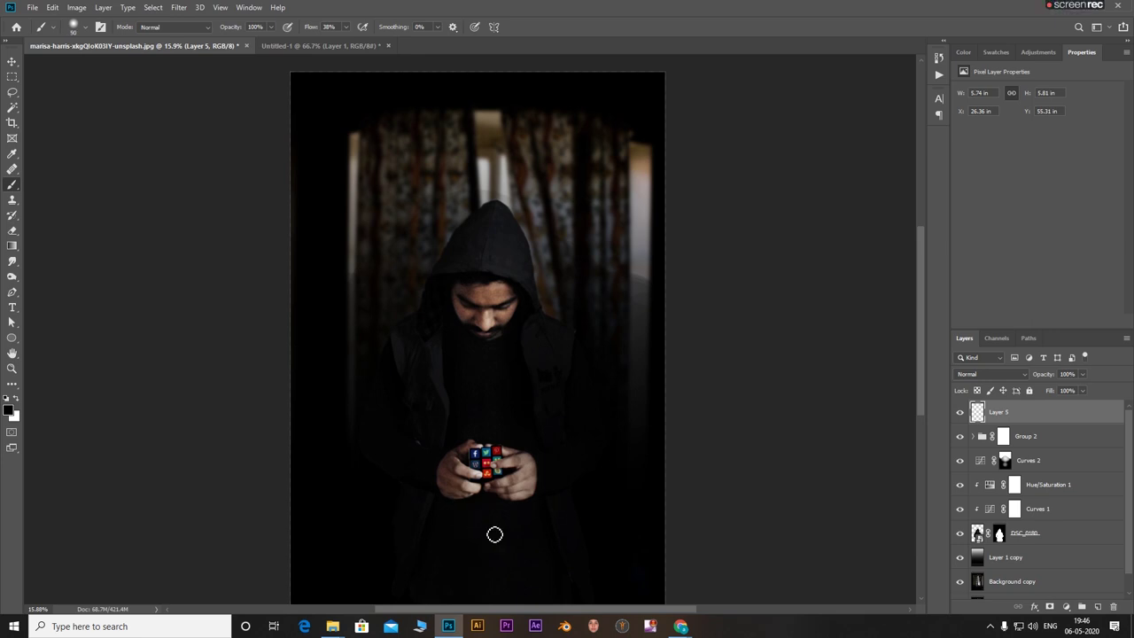
Create a new layer and darken the lower body and hands with a soft black brush enlarged to 2600 px
key("bracketright")
left_click(1097, 607)
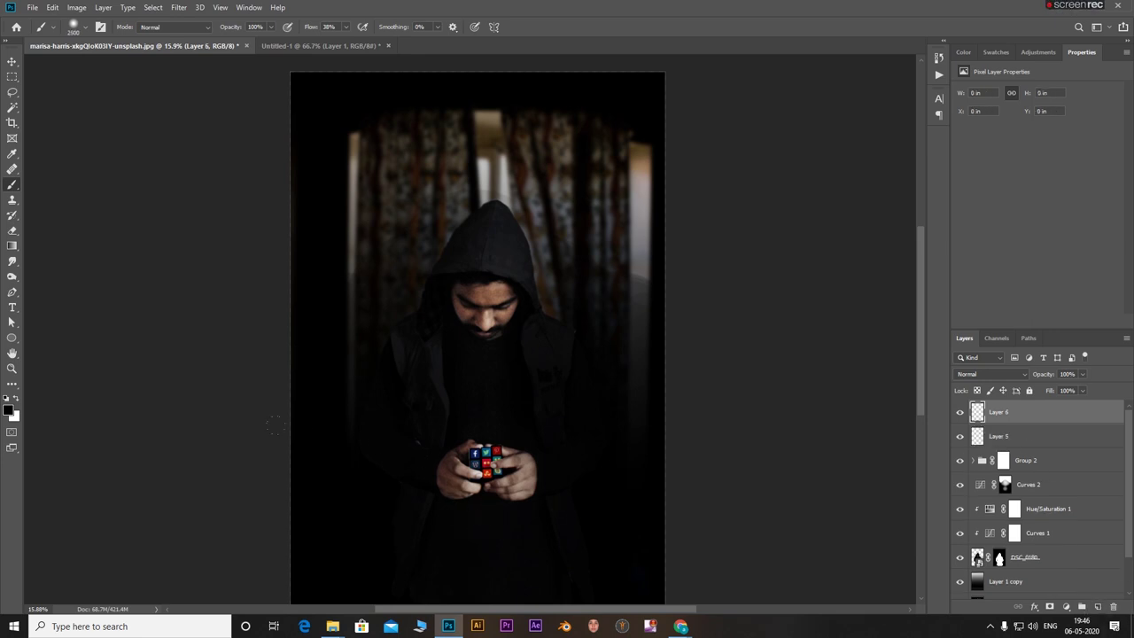
scroll(478, 354, "down", 1)
key("bracketright")
key("bracketright")
key("bracketright")
key("bracketright")
left_click_drag(390, 378, 433, 380)
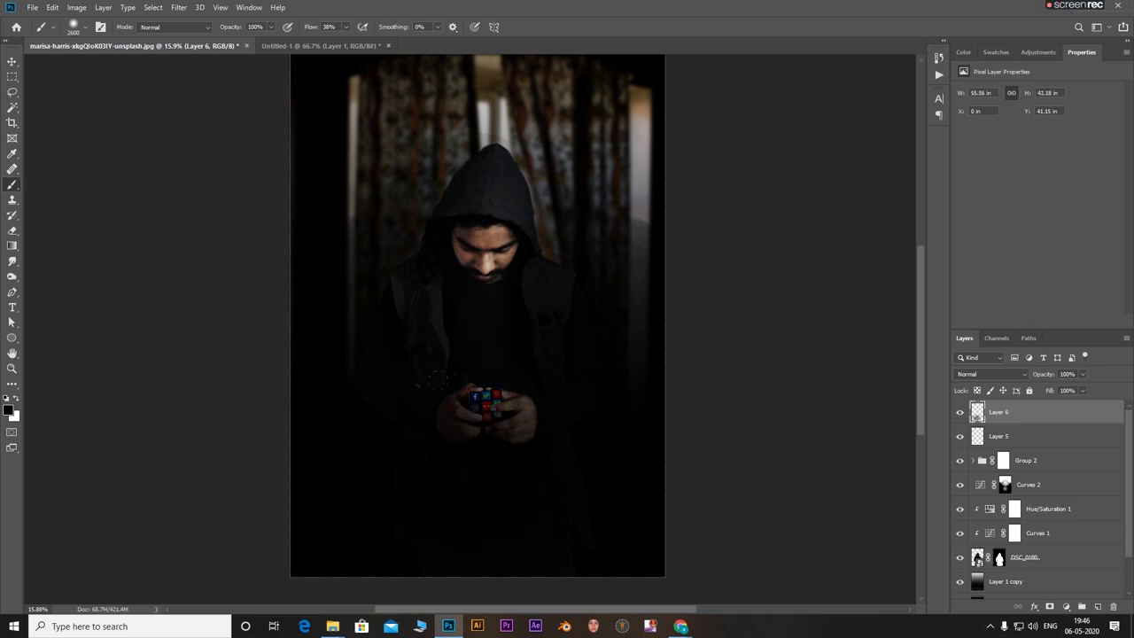
Add a layer mask to Layer 6 and paint black at 2200 px over the hands and cube to brighten them
scroll(499, 419, "up", 5)
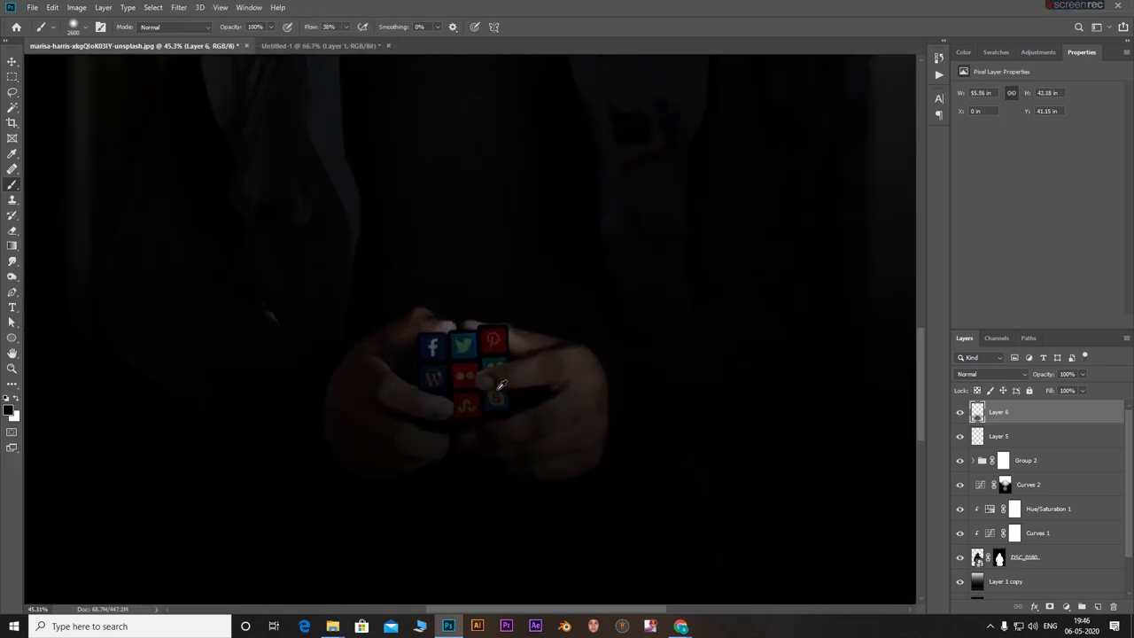
left_click(1049, 606)
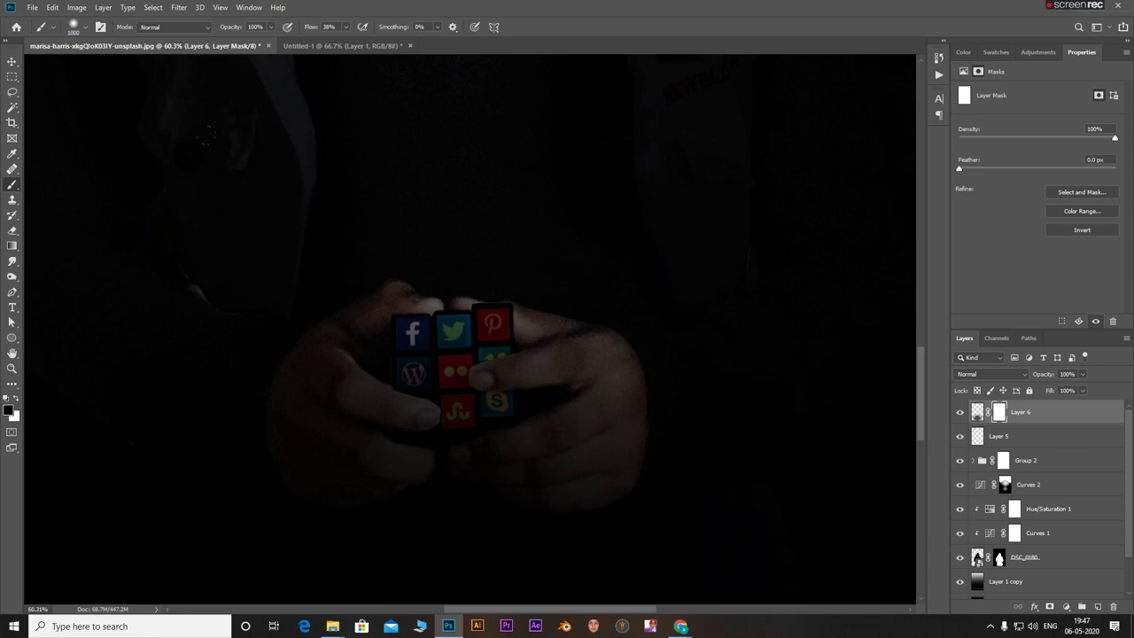
scroll(251, 266, "down", 5)
scroll(222, 233, "up", 2)
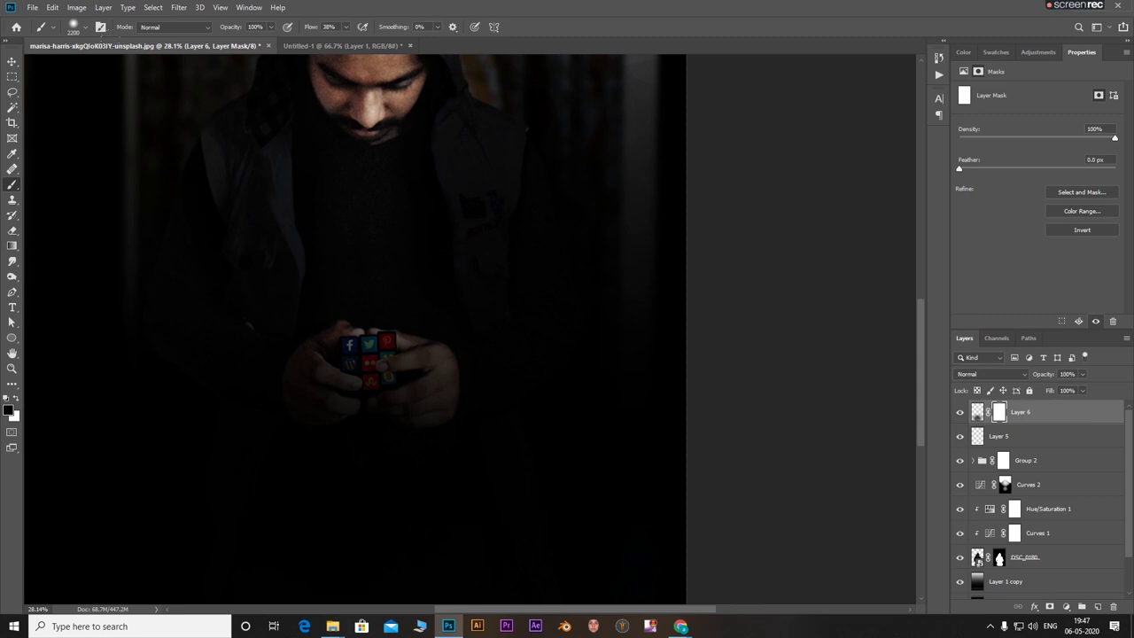
left_click(301, 232)
left_click(362, 223)
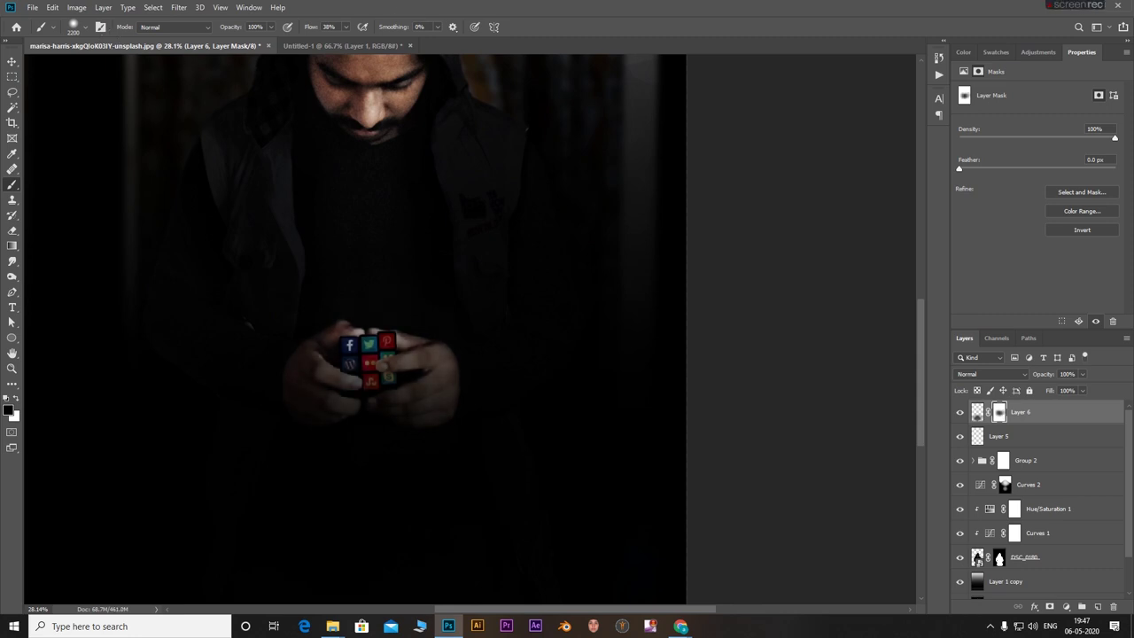
left_click(404, 339)
scroll(571, 404, "down", 4)
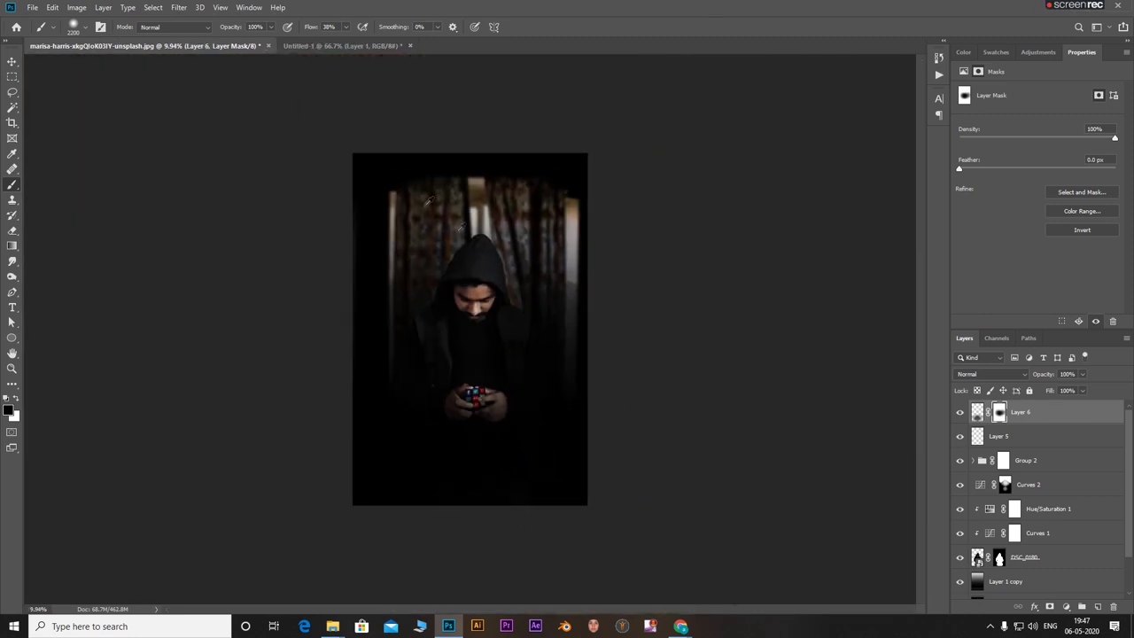
Paint black with the soft 2200 px brush on Layer 6's pixels over the curtains and window around the man to darken them
scroll(430, 201, "up", 2)
left_click(978, 413)
left_click(305, 89)
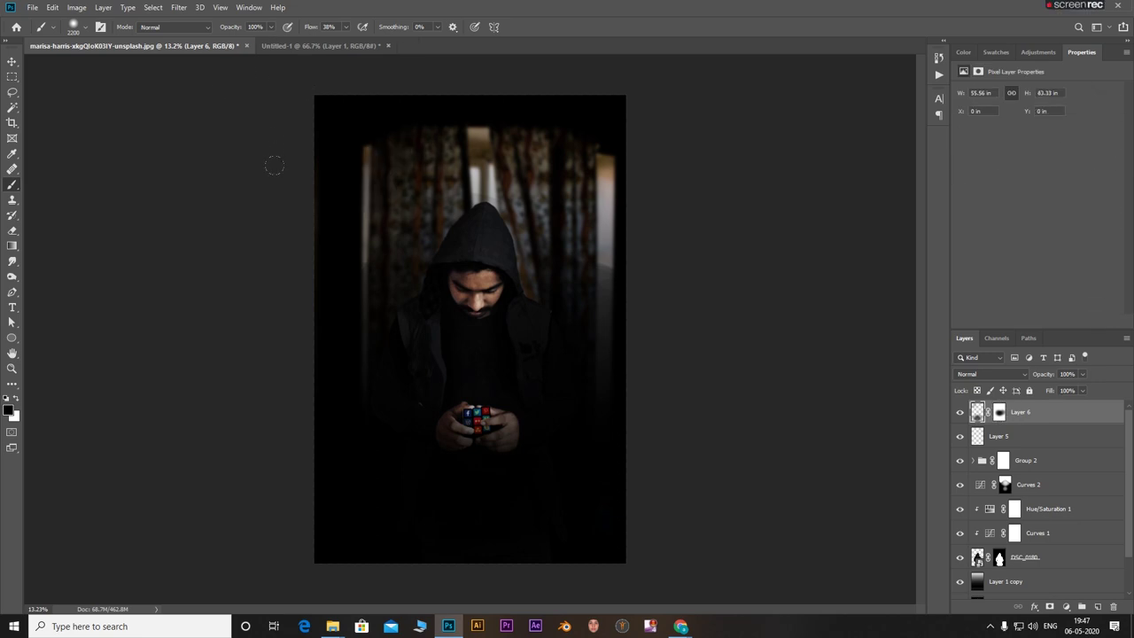
left_click(273, 195)
left_click(460, 89)
left_click(580, 107)
left_click(619, 204)
left_click(585, 292)
mouse_move(573, 303)
left_mouse_down()
mouse_move(589, 204)
mouse_move(416, 159)
mouse_move(482, 141)
mouse_move(507, 171)
mouse_move(606, 222)
mouse_move(331, 147)
mouse_move(368, 230)
left_mouse_up()
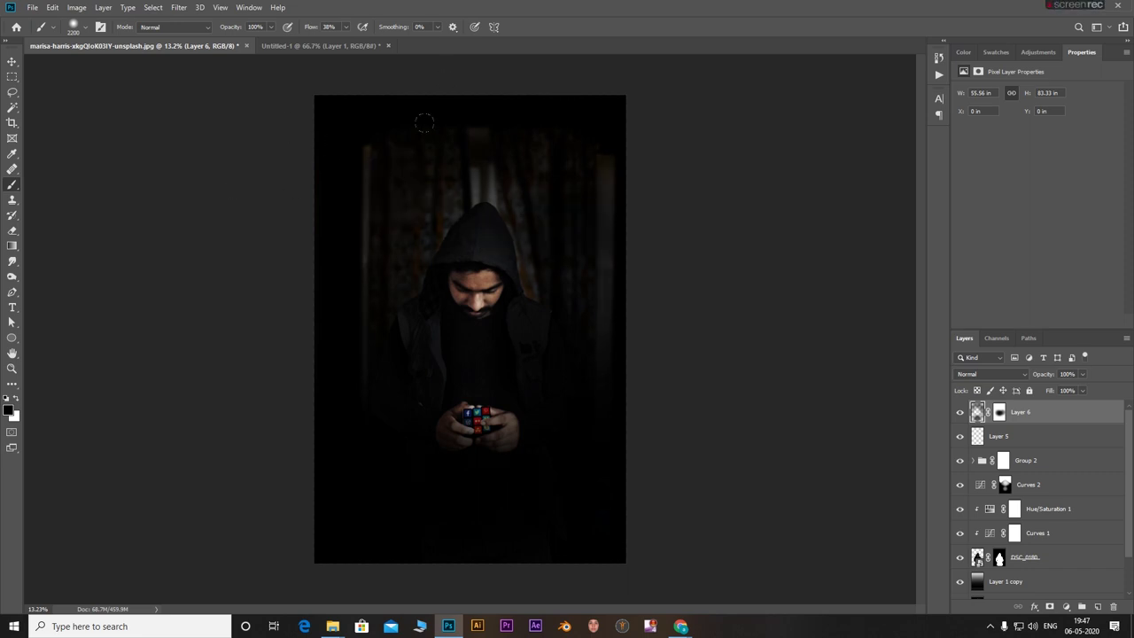
left_click_drag(424, 123, 525, 214)
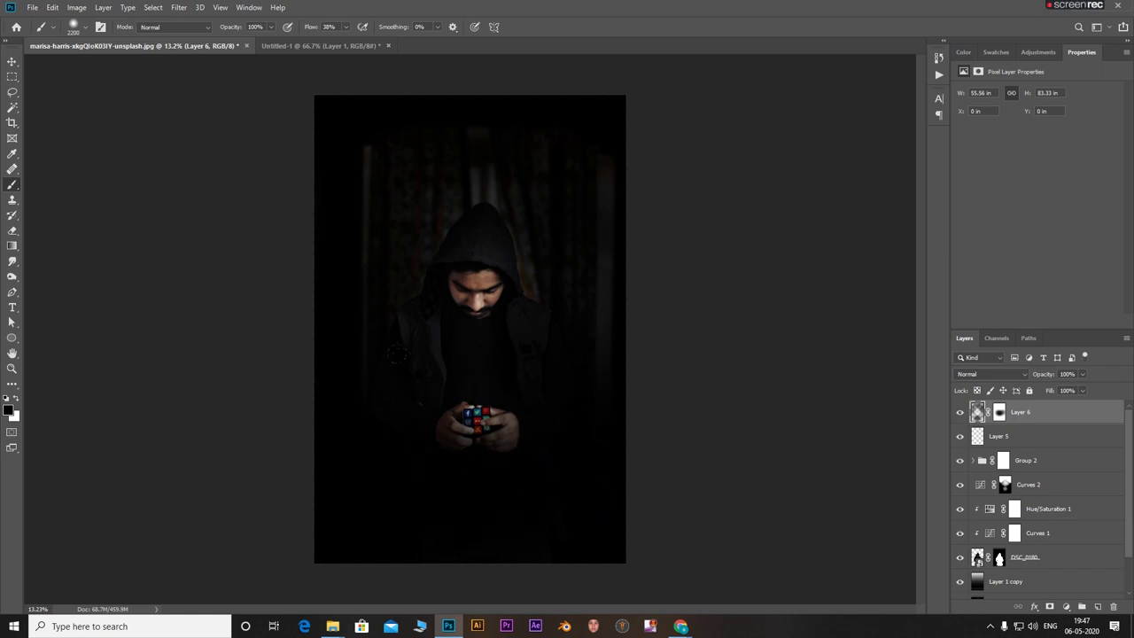
Expand Group 2 and duplicate the Group 1 icon group inside it
scroll(528, 438, "up", 5)
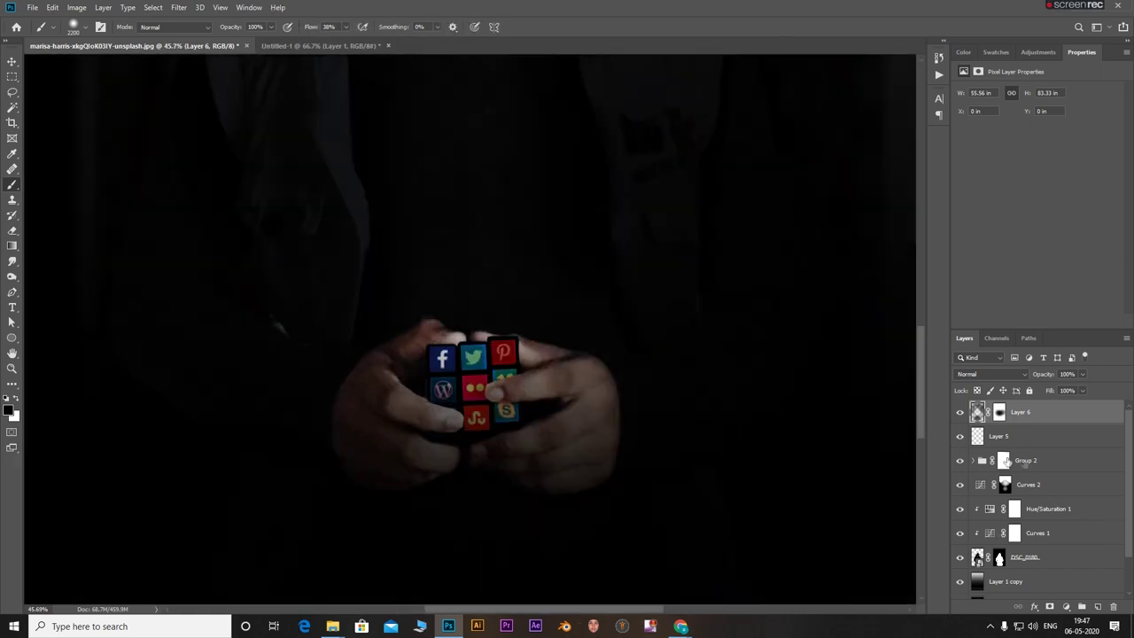
left_click(972, 461)
scroll(989, 499, "down", 1)
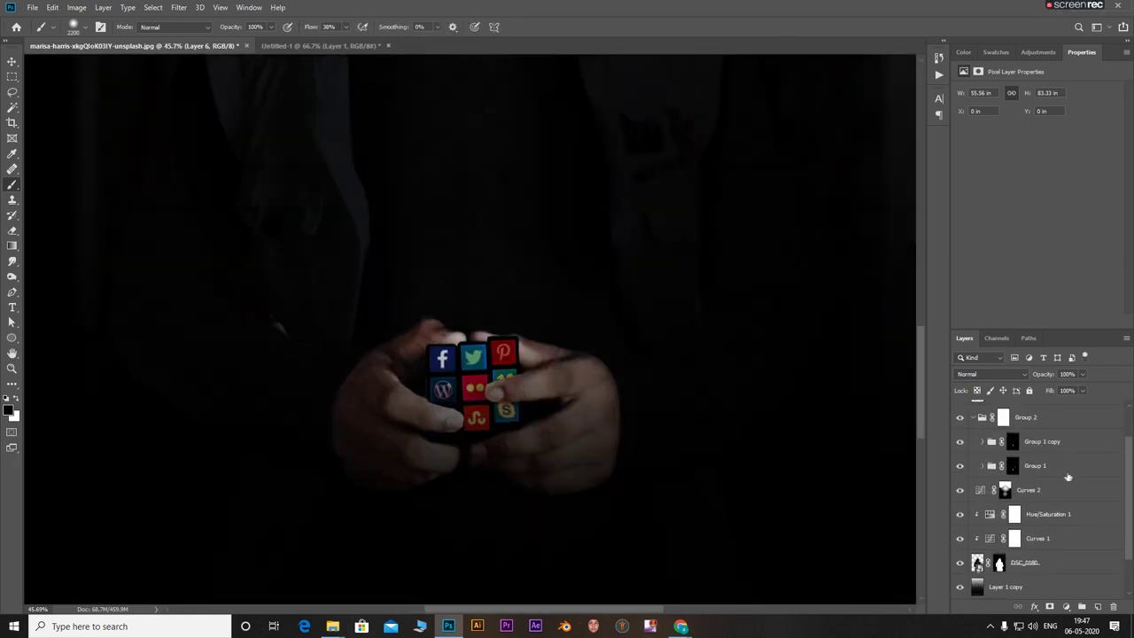
left_click(1069, 469)
key("ctrl+j")
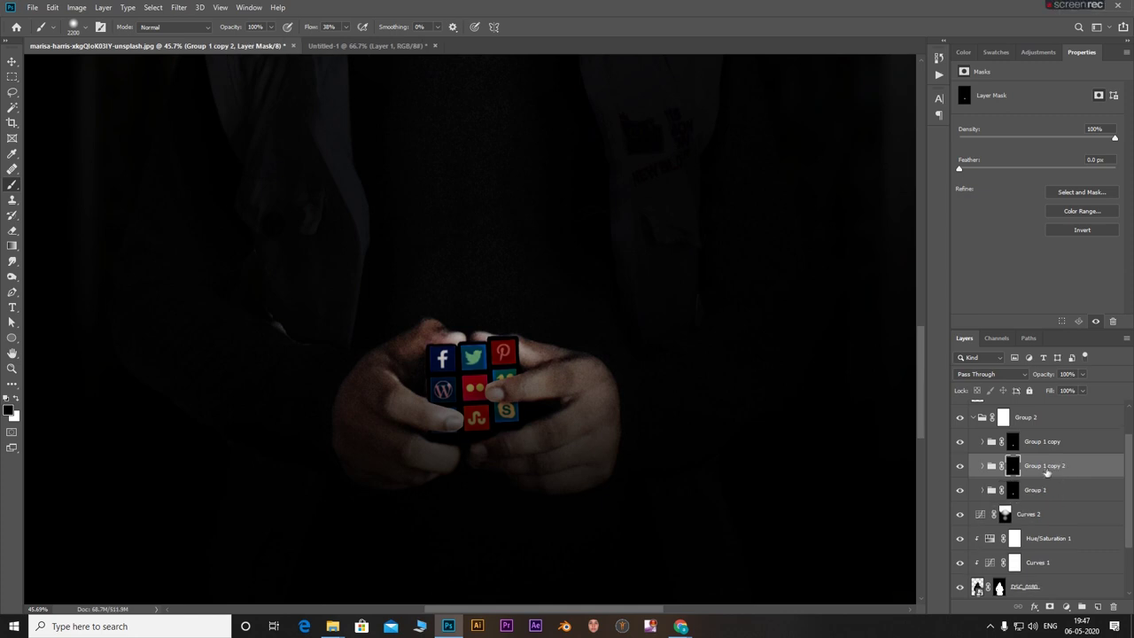
Convert the original Group 1 to a smart object
left_click(1046, 492)
left_click(178, 7)
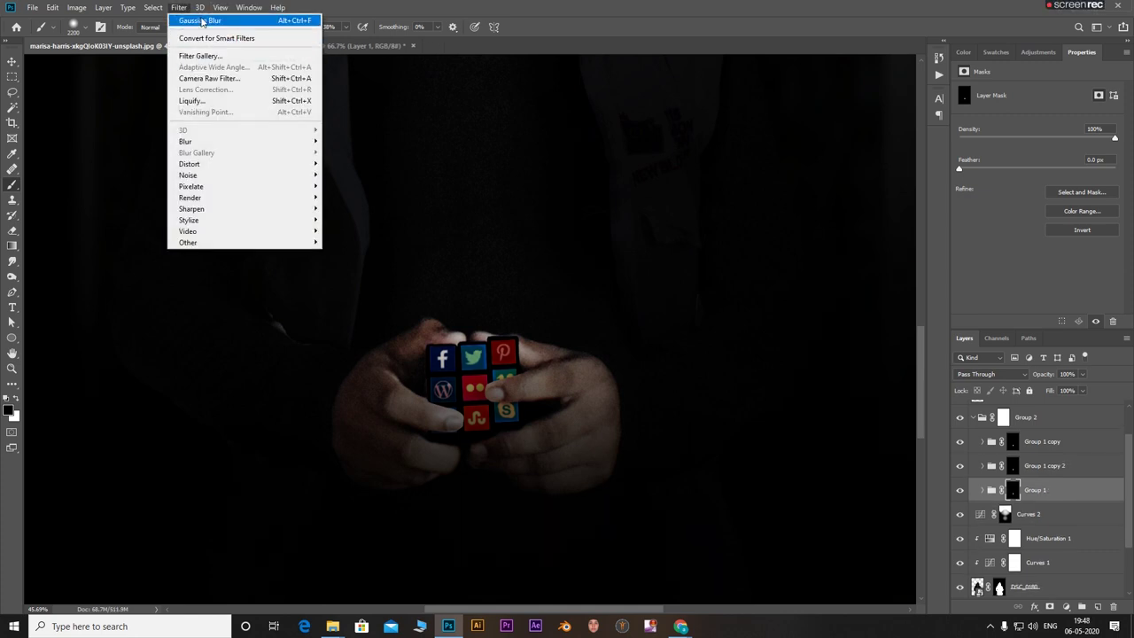
mouse_move(222, 142)
left_click(1054, 493)
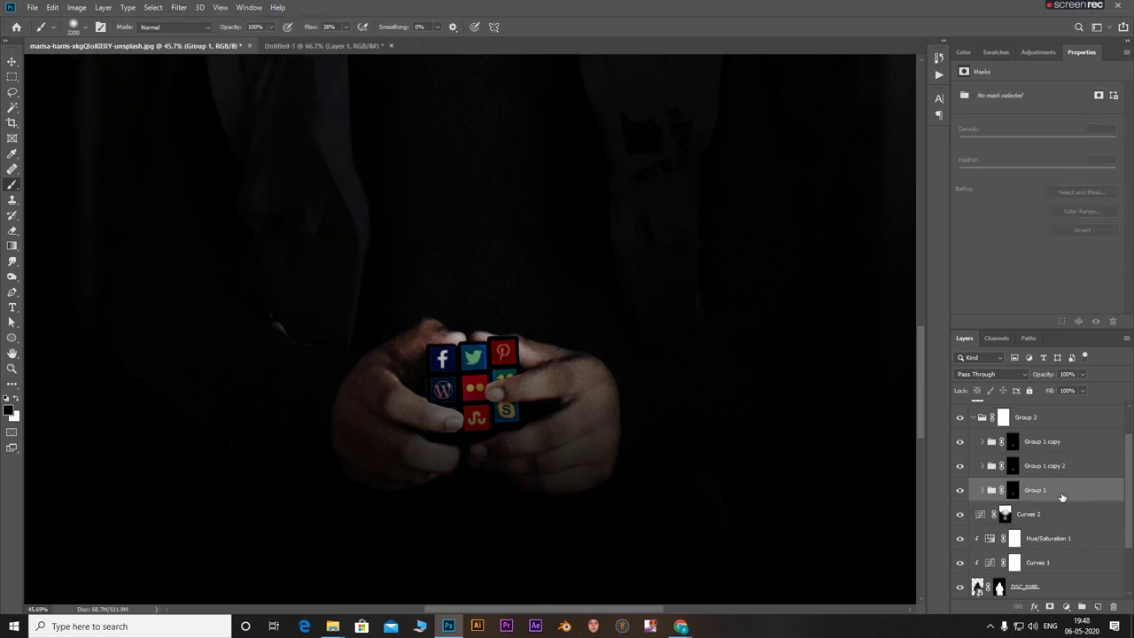
right_click(1059, 492)
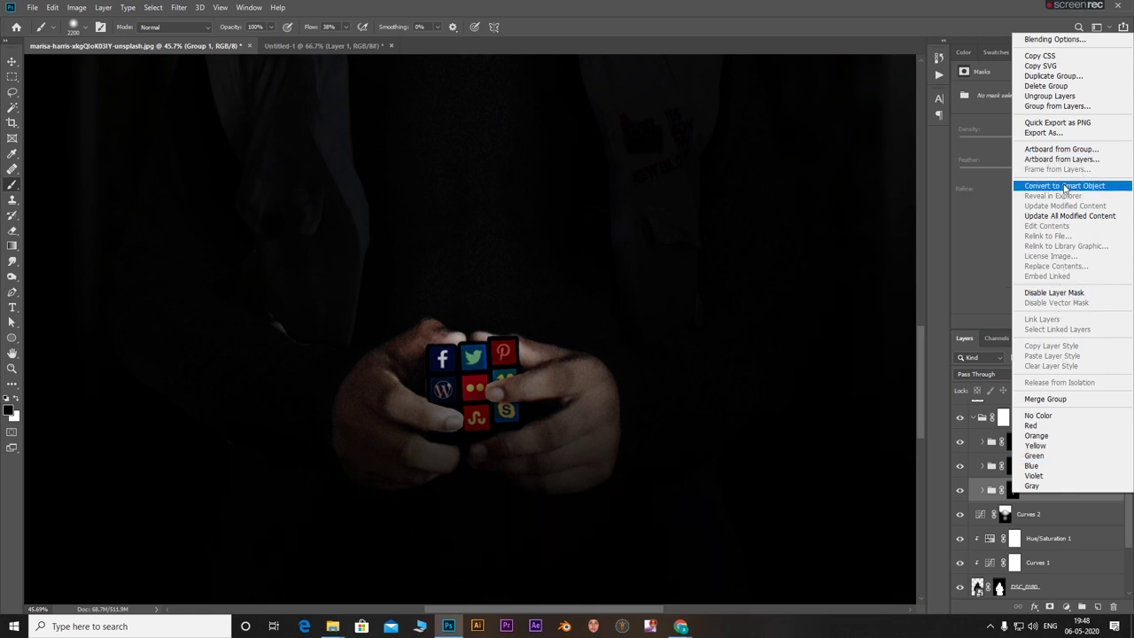
left_click(1065, 186)
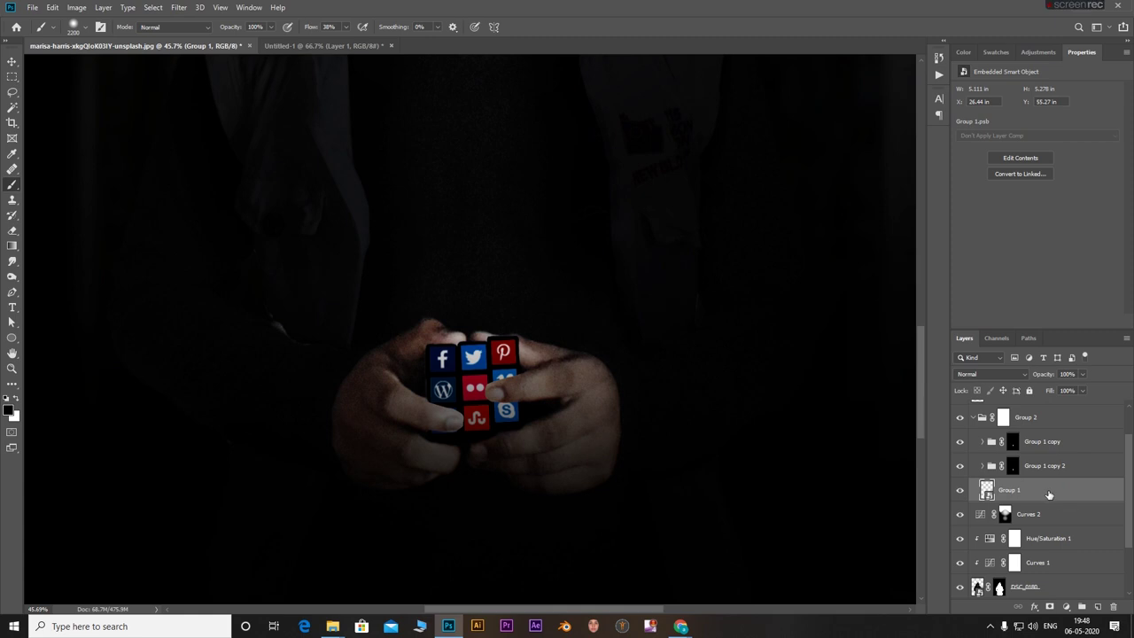
Duplicate the Group 1 smart object and apply an 81.2 px Gaussian Blur to the lower one as a glow
key("ctrl+j")
left_click_drag(1054, 523, 968, 497)
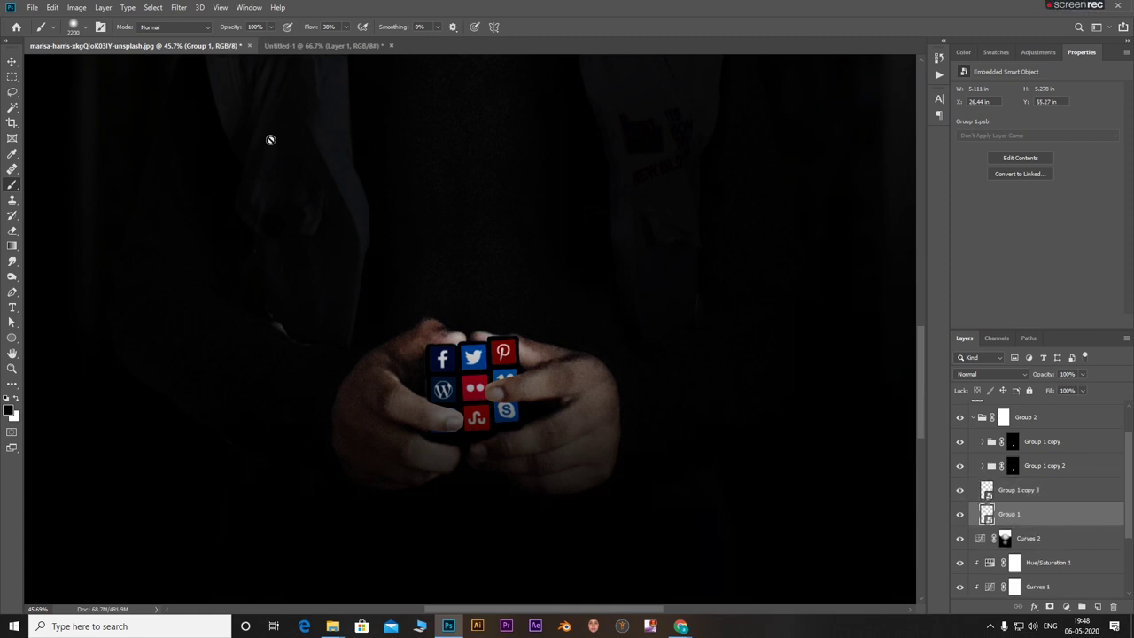
left_click(179, 7)
mouse_move(279, 145)
left_click(350, 181)
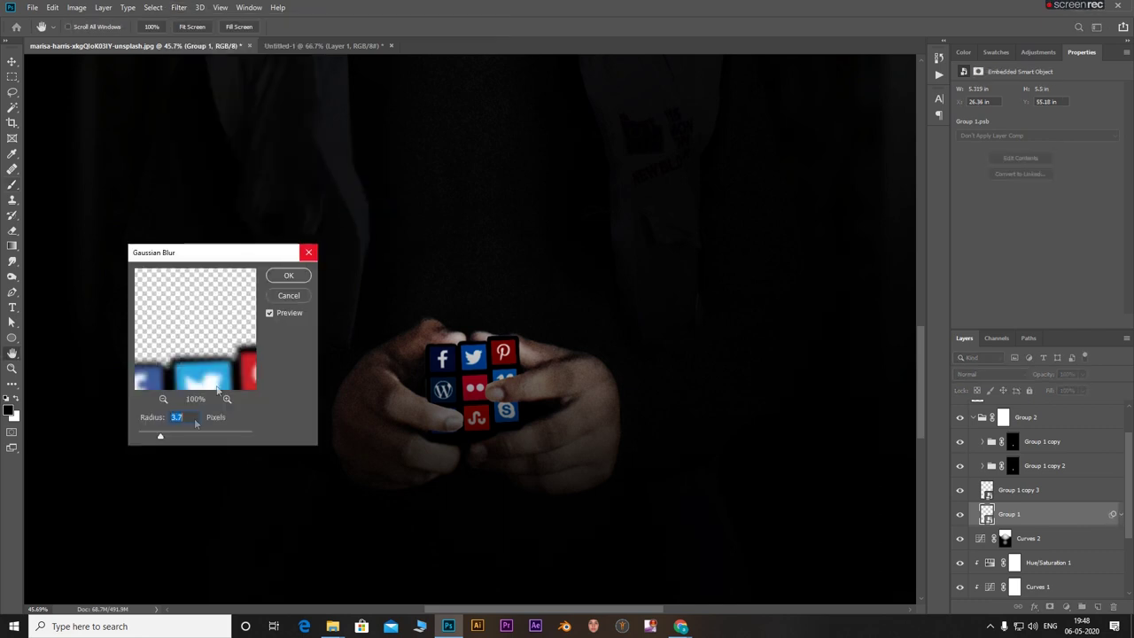
left_click_drag(182, 436, 208, 436)
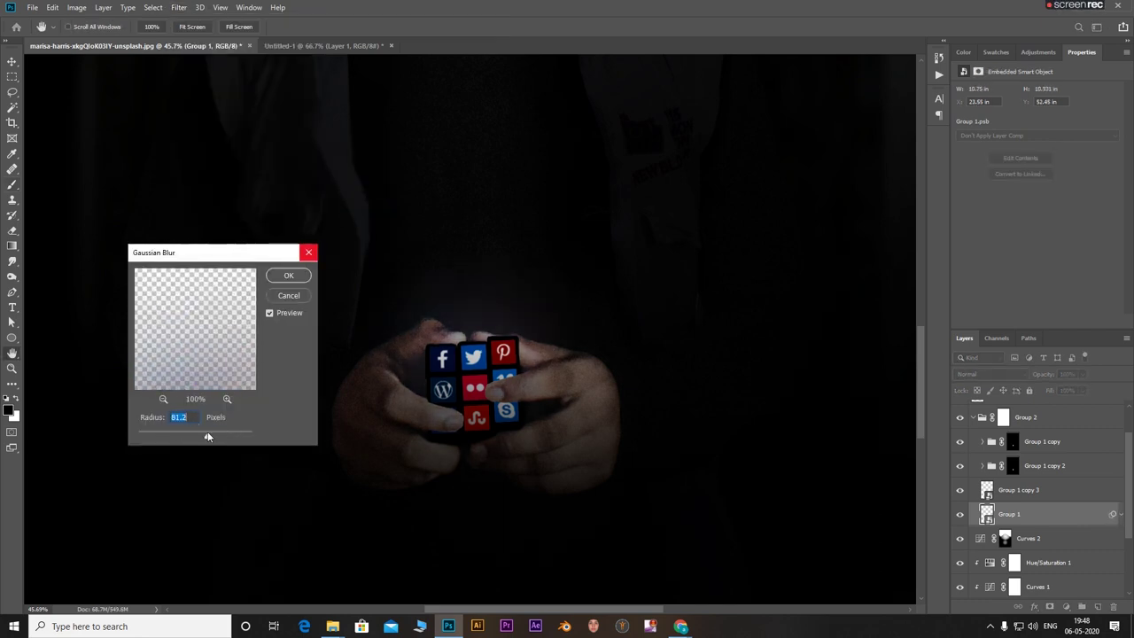
left_click(288, 275)
key("b")
Try to enlarge the blurred Group 1 glow to 266.88% around the cube, and undo the scaling
scroll(625, 398, "down", 2)
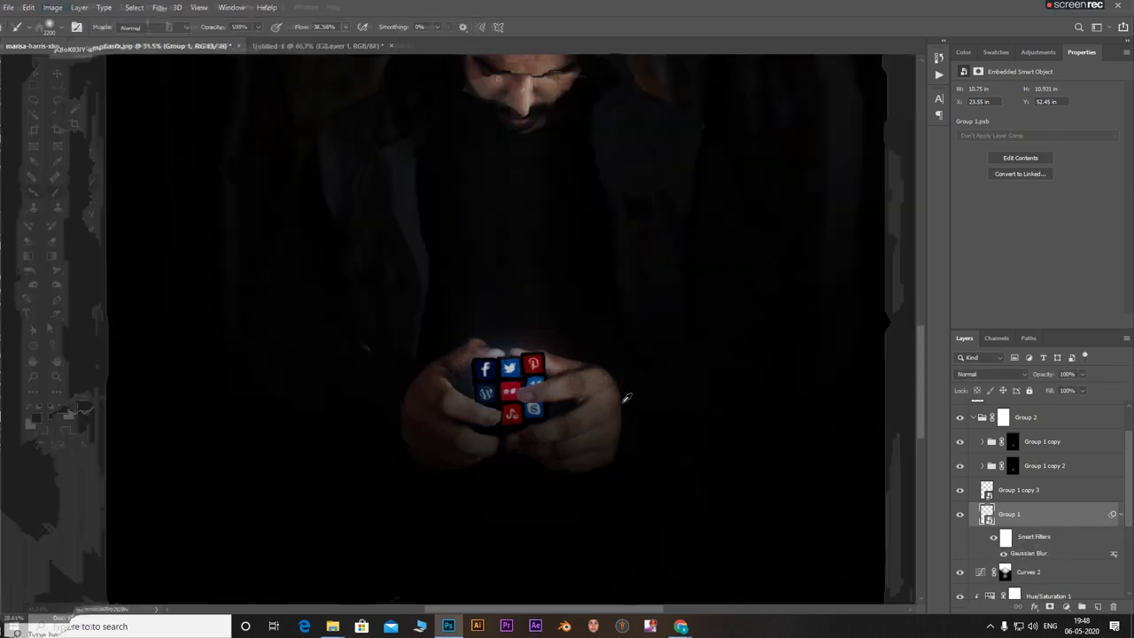
scroll(626, 398, "down", 2)
key("ctrl+t")
left_click(577, 242)
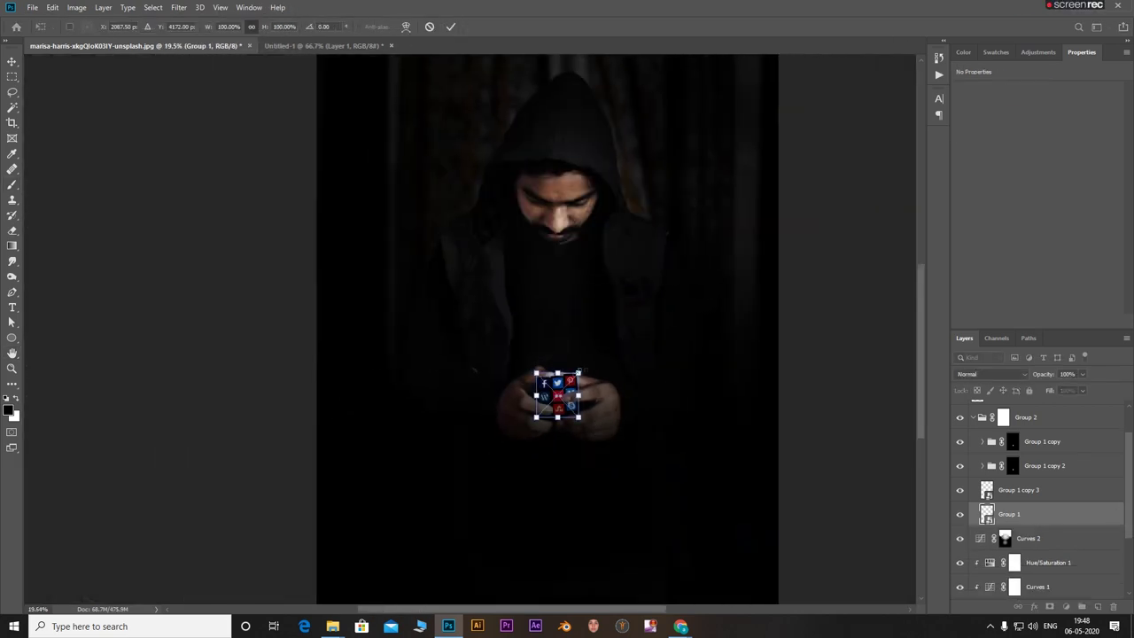
left_click_drag(579, 372, 605, 410)
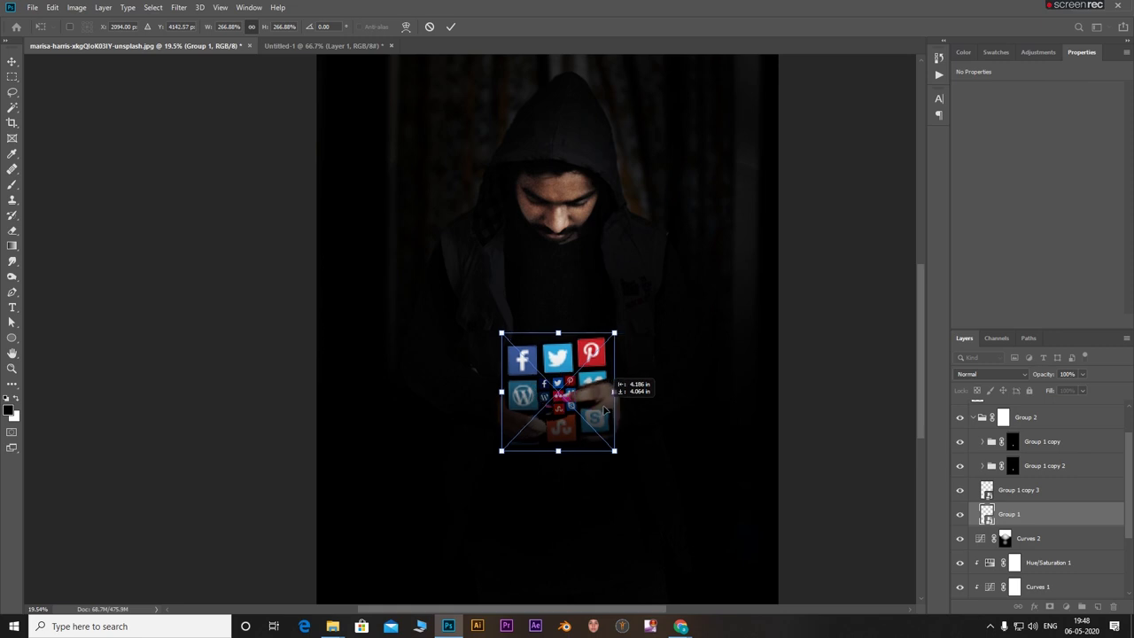
left_click(451, 27)
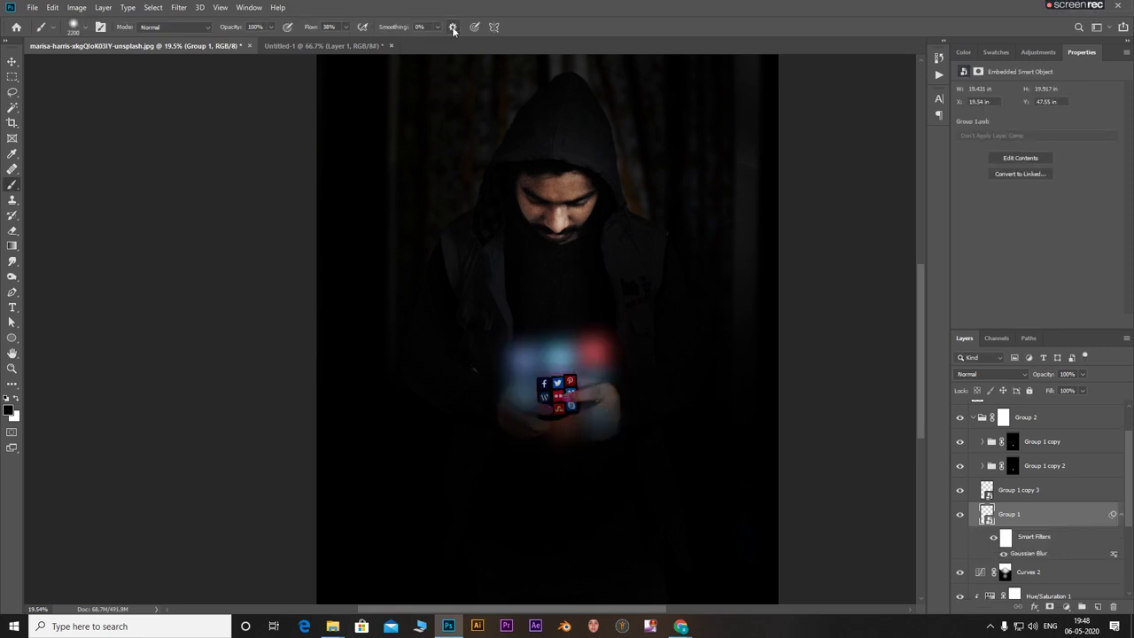
key("ctrl+z")
scroll(575, 403, "up", 5)
scroll(536, 387, "down", 7)
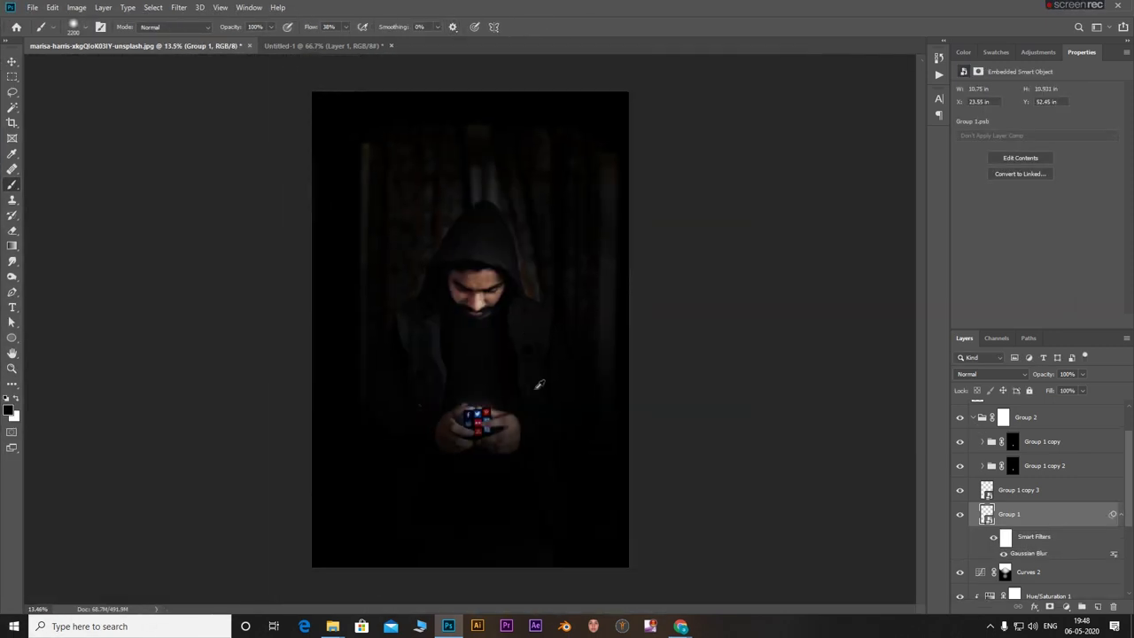
scroll(1131, 470, "up", 2)
Create a new layer above Layer 6 and choose a dark blue foreground colour for the brush
left_click(998, 412)
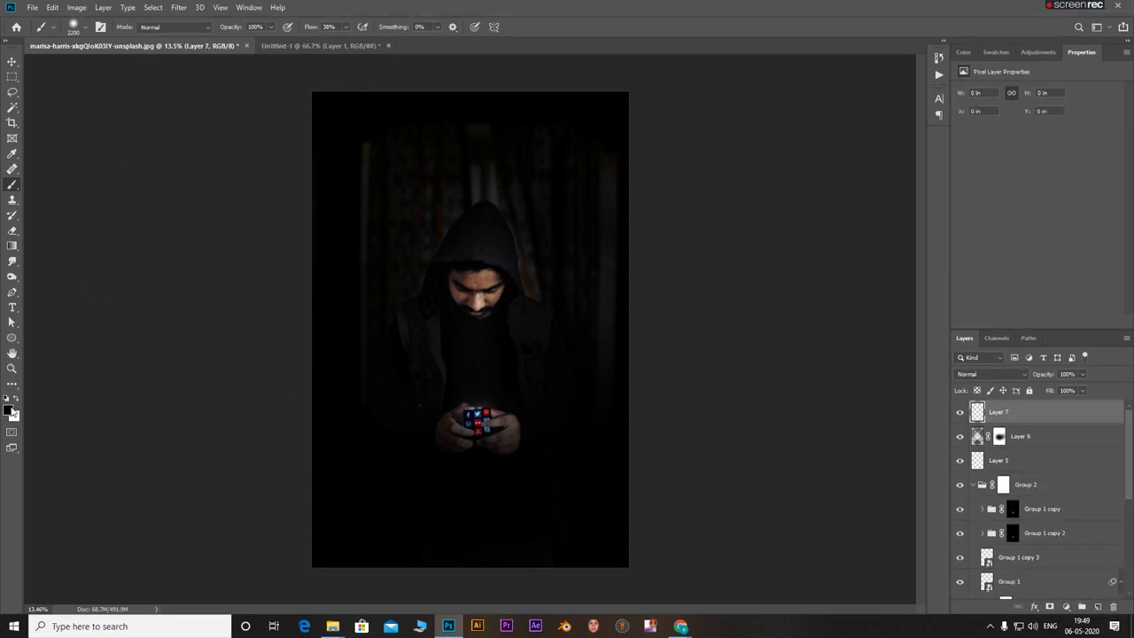
left_click(8, 409)
left_click(981, 292)
left_click_drag(958, 244, 892, 327)
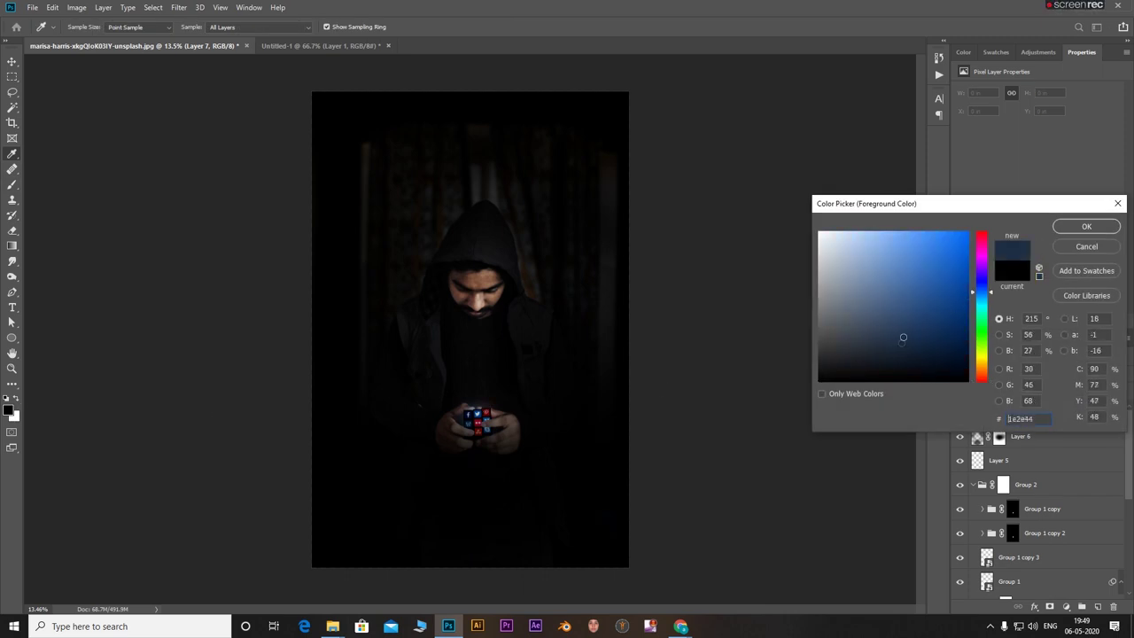
key("Return")
key("b")
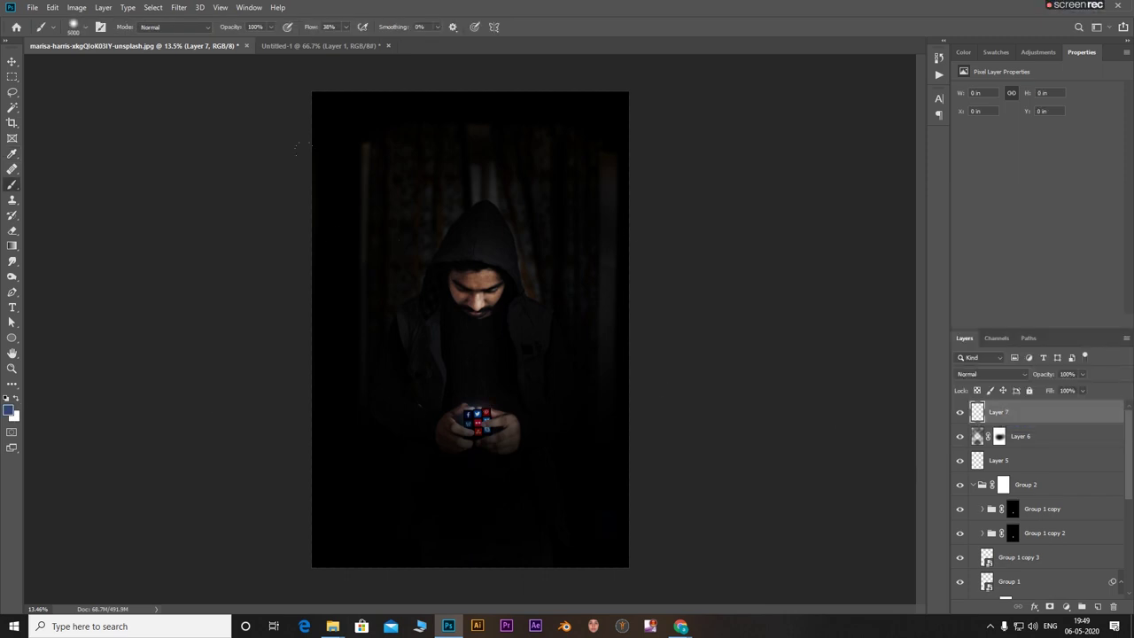
Paint the dark blue over the whole image on Layer 7 with a soft 5000 px brush
left_click(465, 316)
left_click(386, 196)
left_click(537, 146)
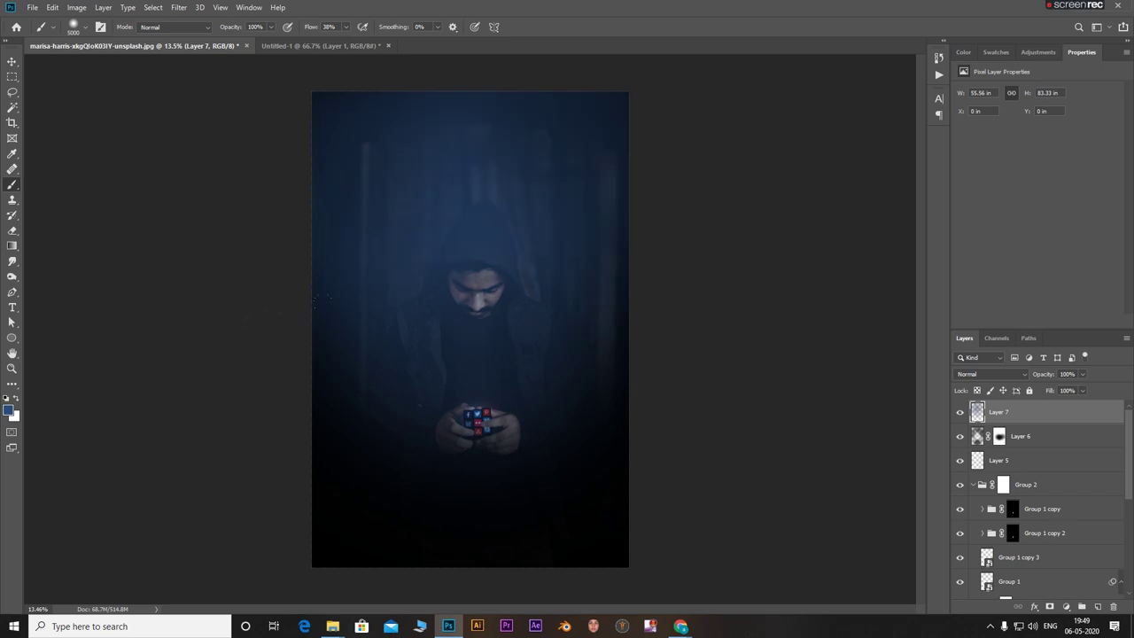
left_click(426, 460)
left_click(519, 418)
left_click(555, 469)
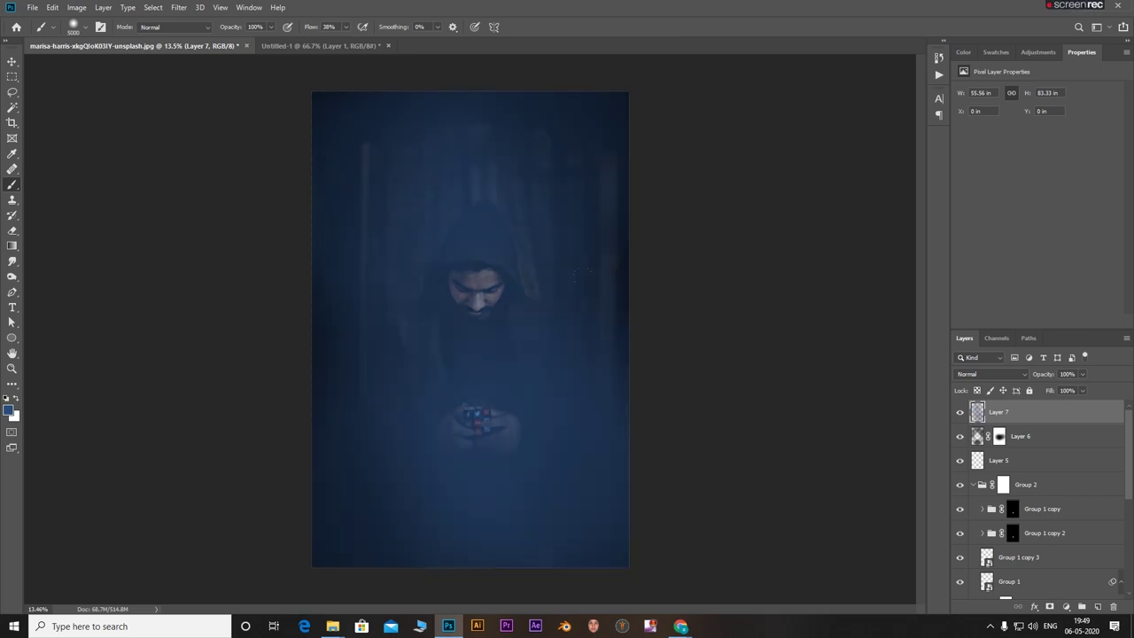
Try the Color blend mode with different opacities on Layer 7, and return it to Normal at 100%
left_click(995, 376)
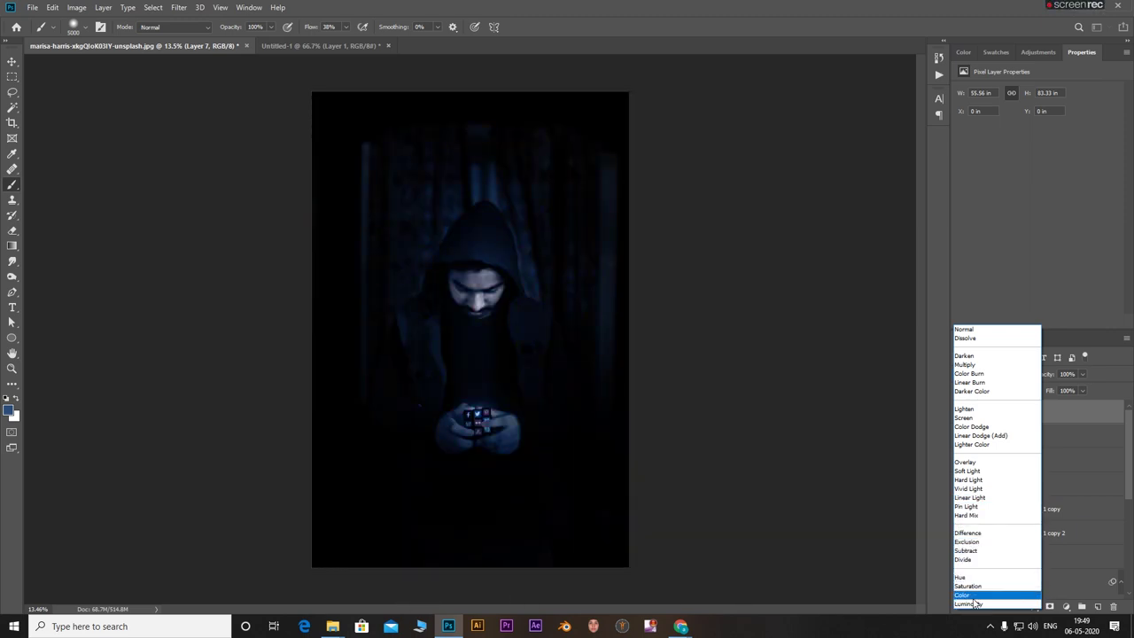
left_click(973, 597)
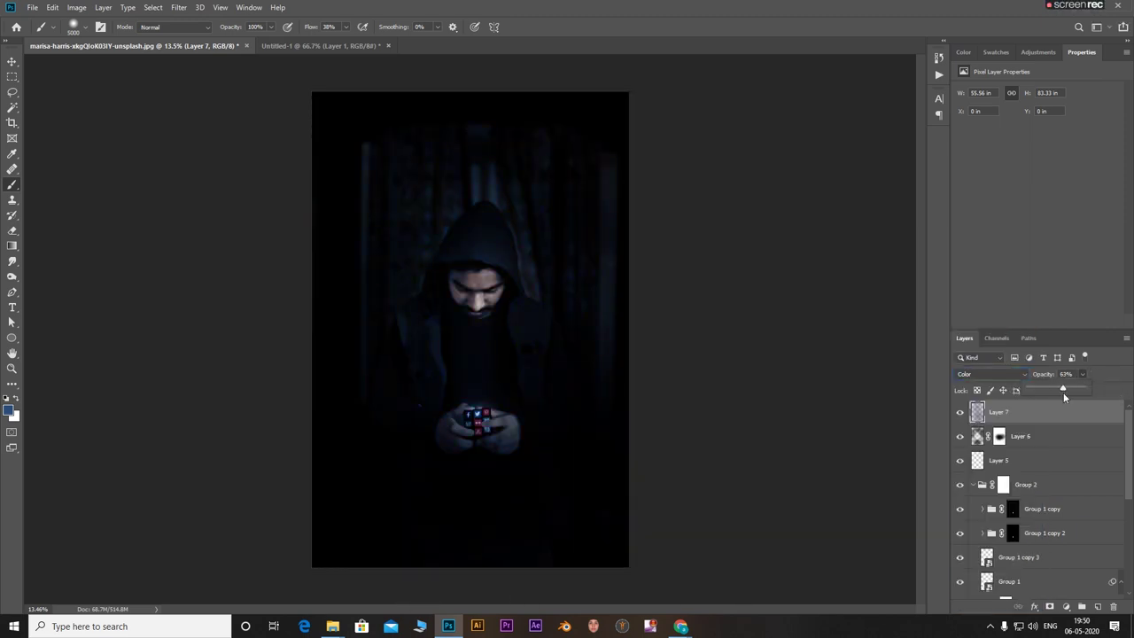
left_click_drag(1063, 393, 1088, 393)
left_click(988, 375)
left_click(961, 331)
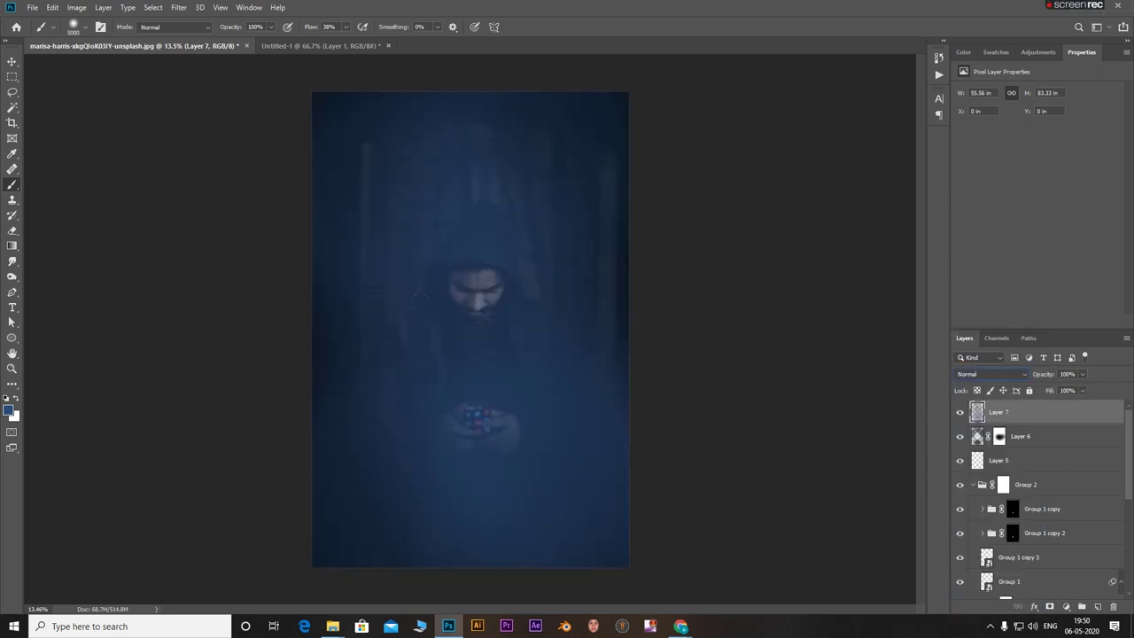
Set Layer 7's blend mode to Color and its opacity to 60%
left_click(991, 374)
left_click(974, 596)
left_click(1082, 373)
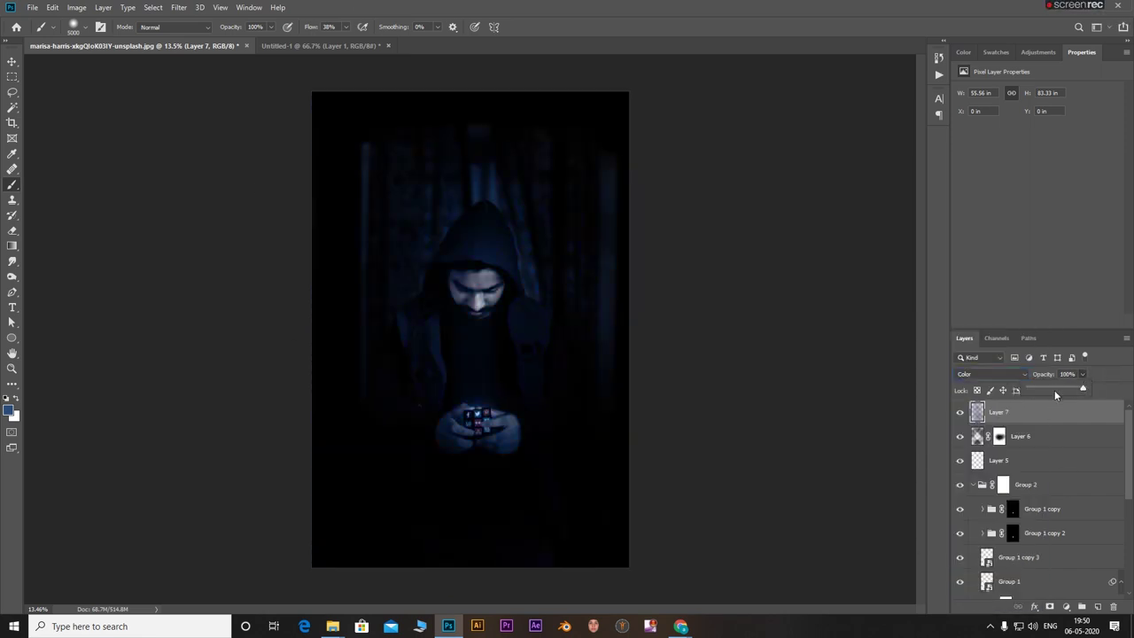
left_click_drag(1083, 389, 1016, 375)
type("60")
key("Return")
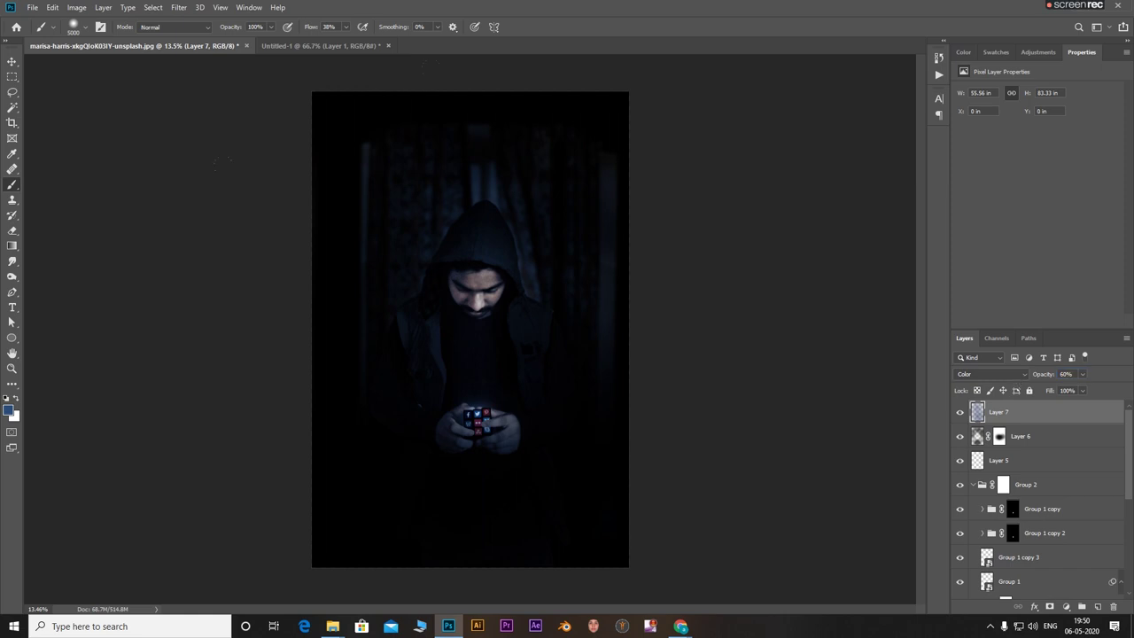
Add a layer mask to Layer 7 and lightly paint away the blue tint on the face with a black brush at about 33% opacity
scroll(508, 235, "up", 10)
left_click(1049, 605)
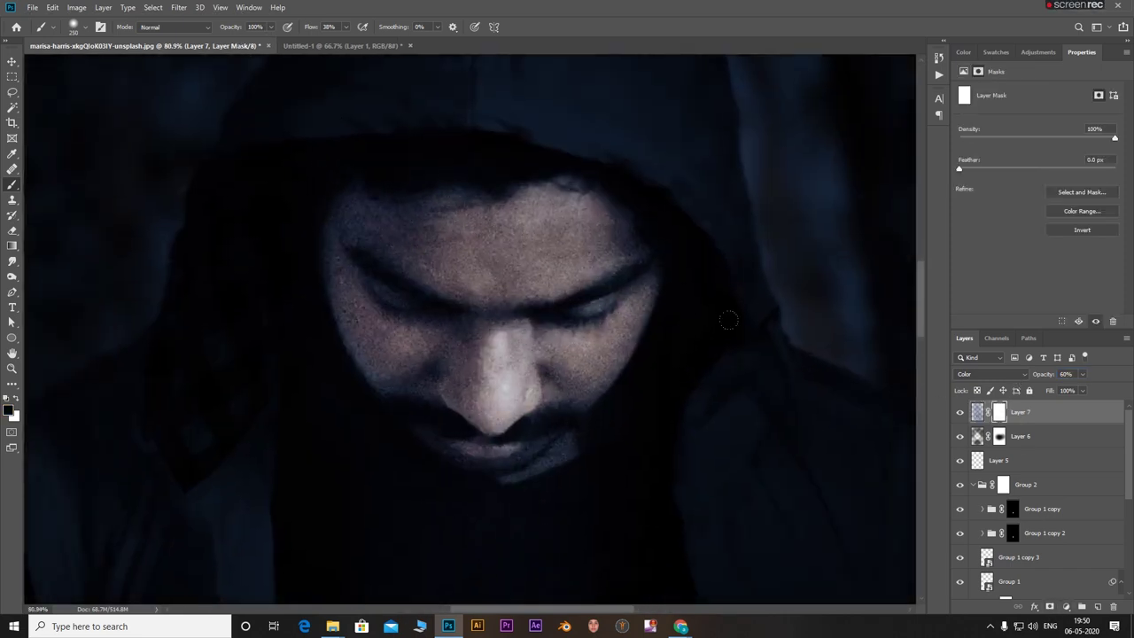
left_click_drag(270, 29, 236, 43)
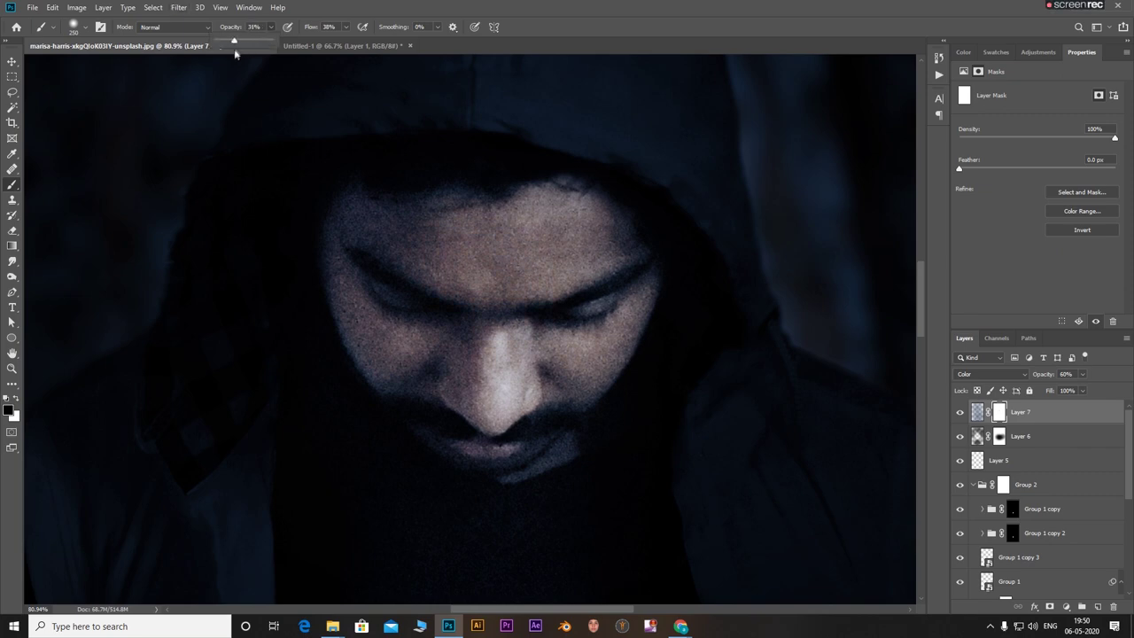
left_click(409, 207)
scroll(481, 278, "down", 10)
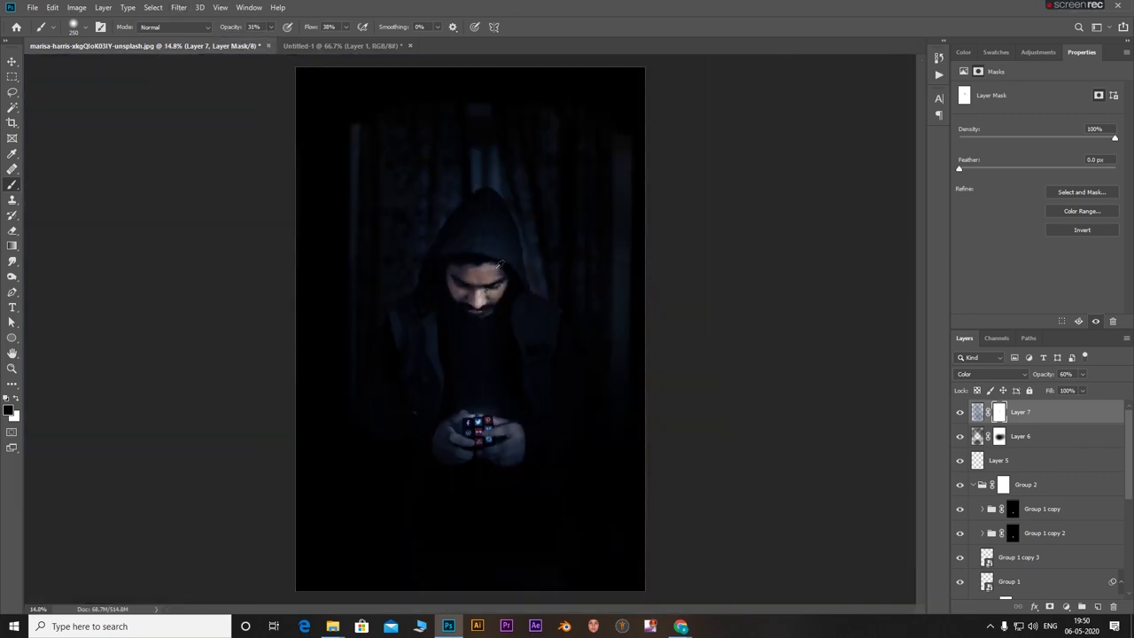
Set the brush to 15% opacity and 20% flow, and lightly mask Layer 7's tint around the face and hands
scroll(505, 215, "up", 6)
left_click(272, 27)
left_click_drag(273, 28, 228, 26)
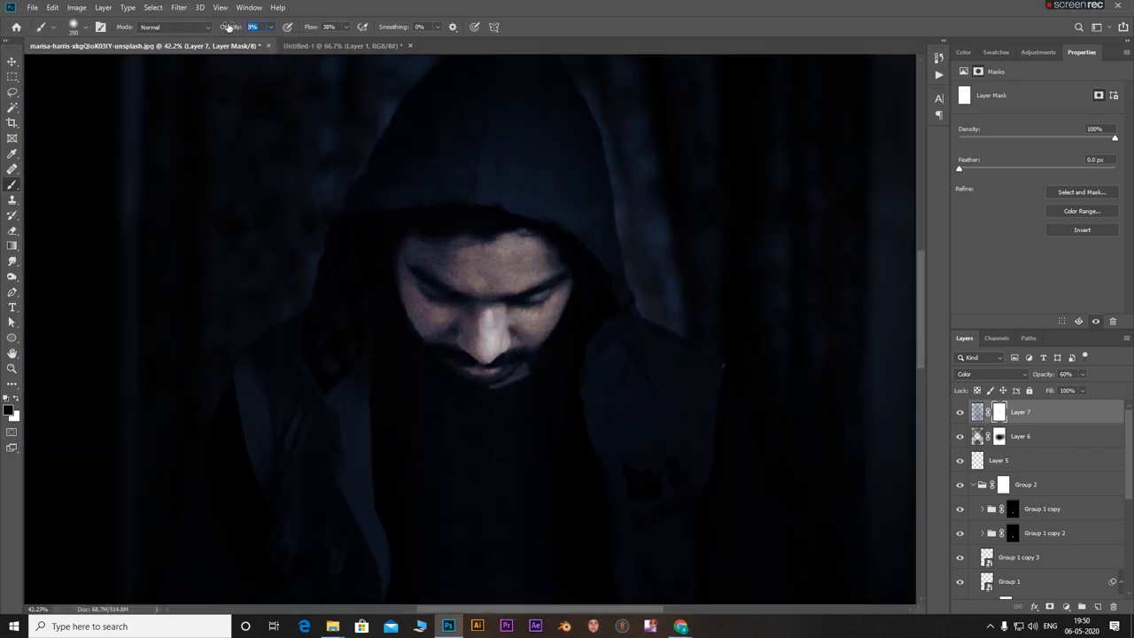
left_click(337, 27)
type("20")
scroll(437, 226, "down", 3)
scroll(295, 440, "up", 4)
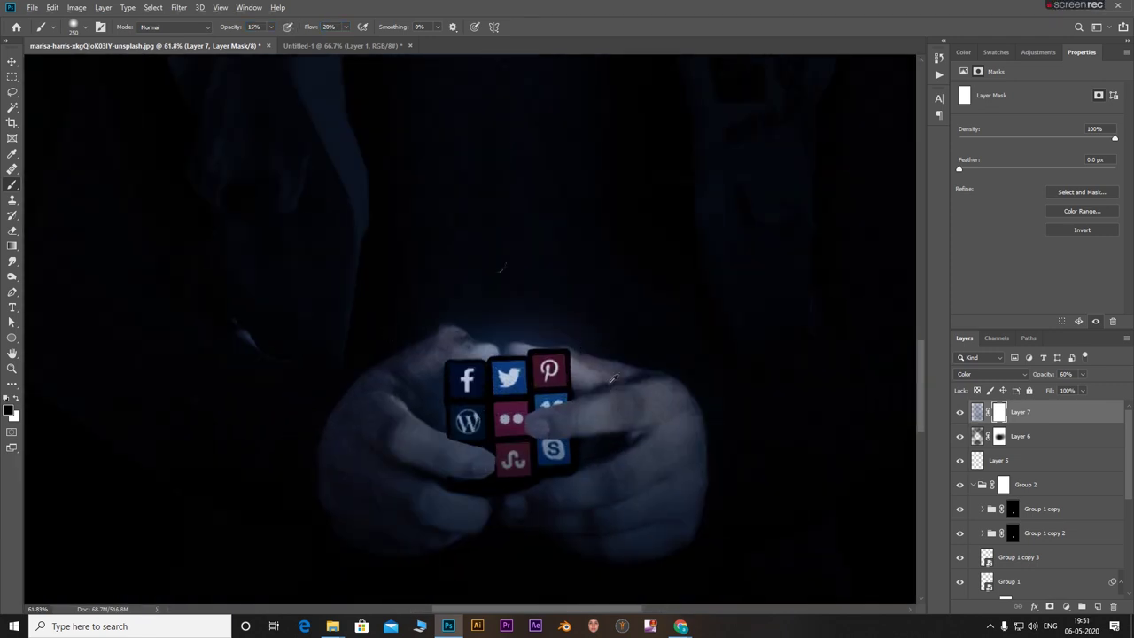
scroll(618, 378, "down", 5)
Apply a Gaussian Blur with an 81.2-pixel radius to the pixels of Layer 7
left_click(977, 412)
left_click(178, 7)
mouse_move(185, 142)
left_click(352, 186)
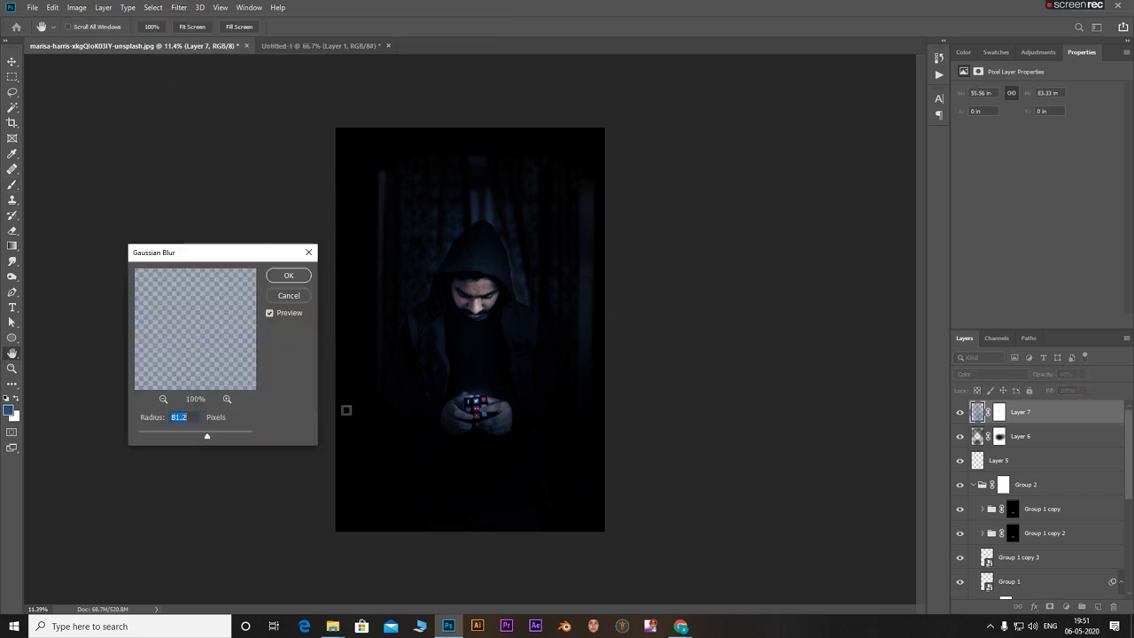
left_click(290, 274)
Hide Layer 7 and paint a large soft blue spot over the chest on a new layer above Layer 6, at 100% brush opacity and flow
scroll(449, 355, "up", 3)
left_click(960, 412)
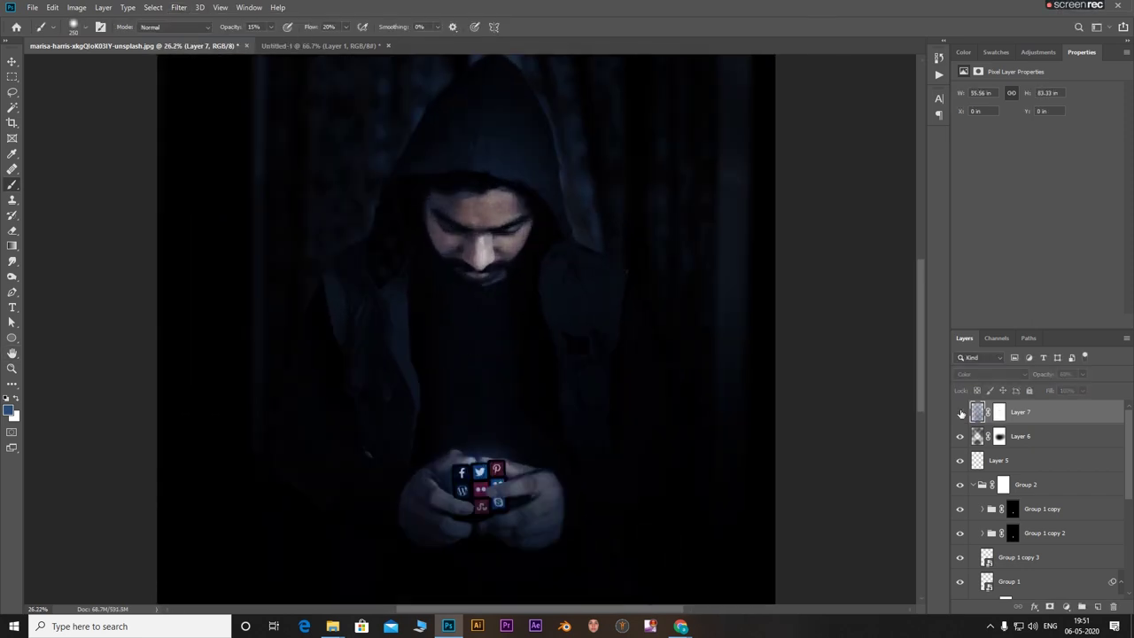
left_click(1044, 438)
left_click(1097, 605)
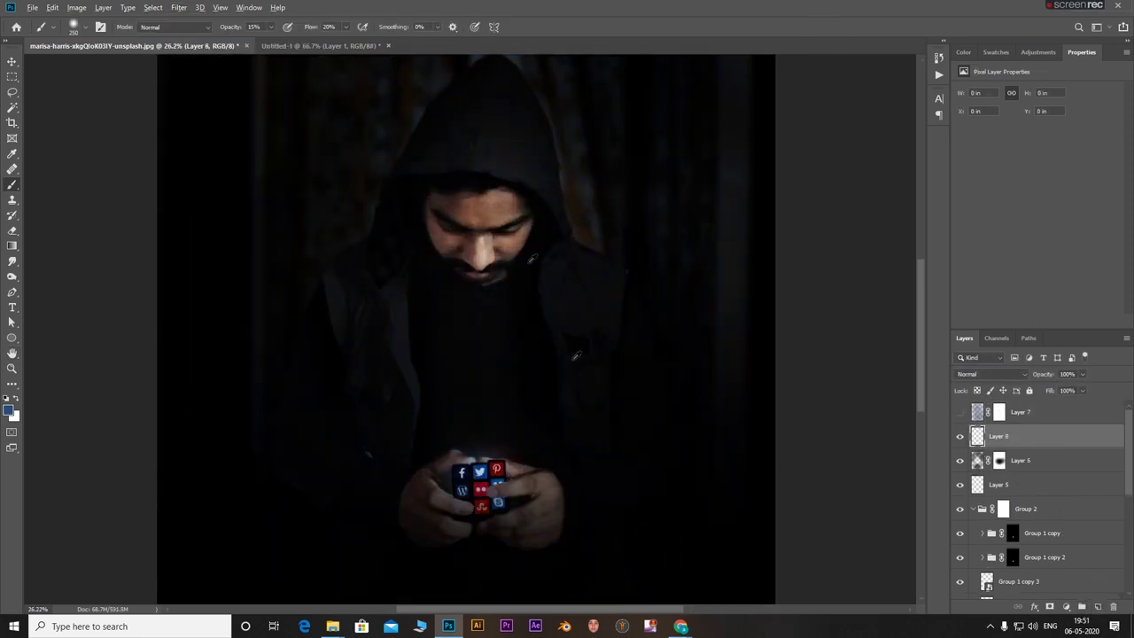
left_click(478, 381)
key("0")
key("shift+0")
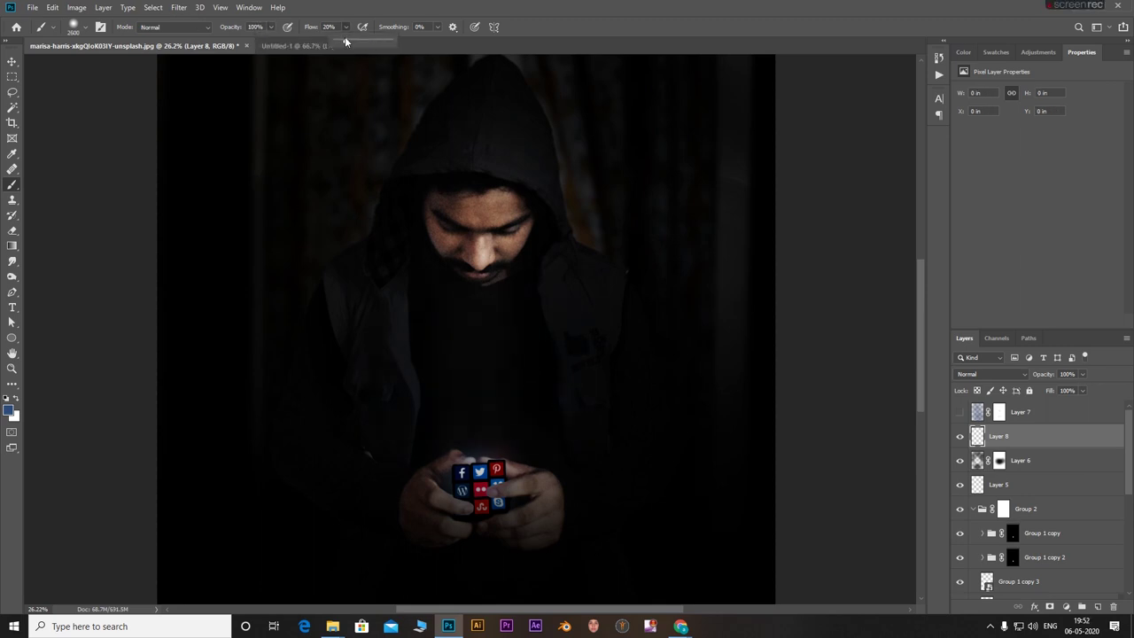
left_click(468, 364)
Soften the blue spot on Layer 8 with a Gaussian Blur of about 585.5 pixels
left_click(178, 7)
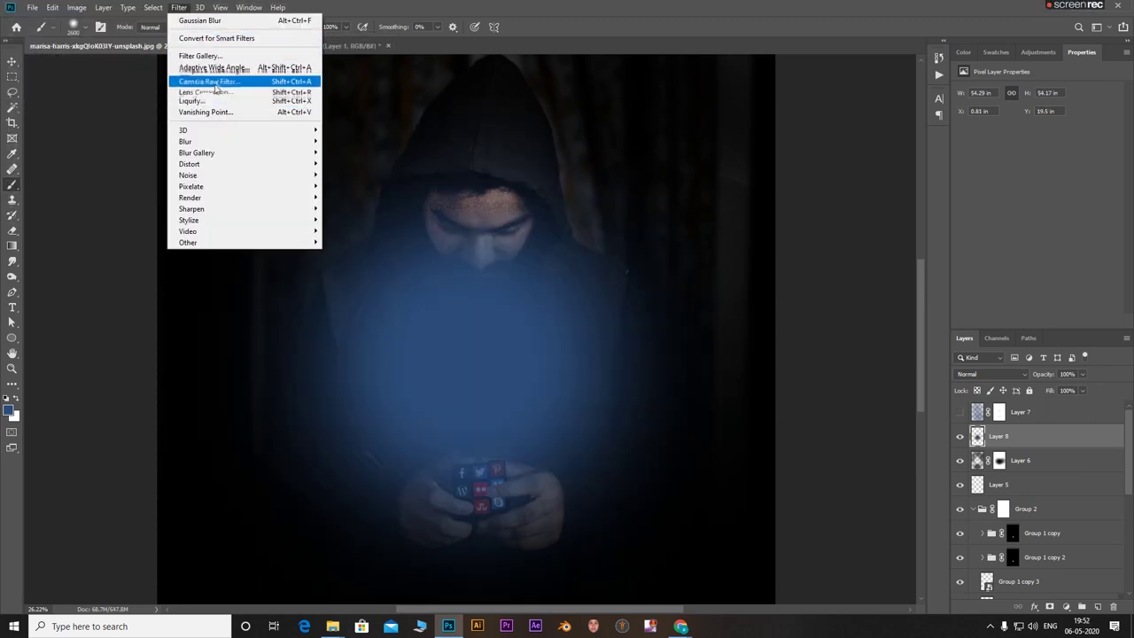
mouse_move(265, 131)
left_click(372, 181)
left_click_drag(230, 435, 243, 436)
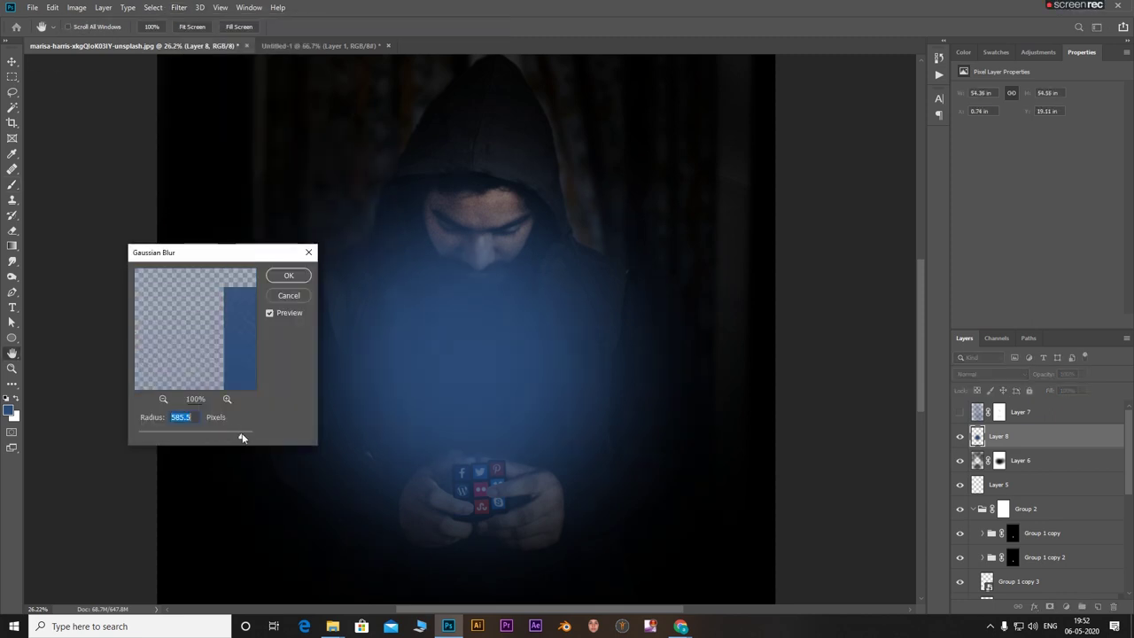
left_click(289, 275)
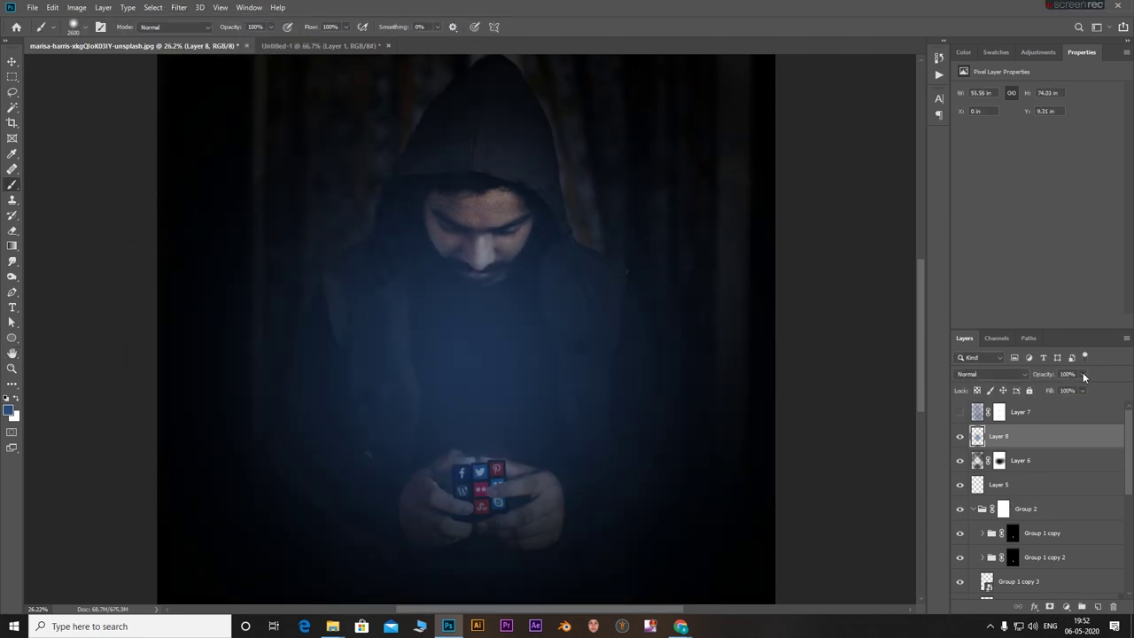
Set Layer 8's opacity to 65% and stretch the blue glow vertically to about 131% height, past the canvas edges
left_click_drag(1082, 373, 1064, 388)
key("ctrl+t")
left_click_drag(527, 478, 494, 379)
scroll(494, 379, "down", 5, "alt")
left_click_drag(472, 160, 472, 68)
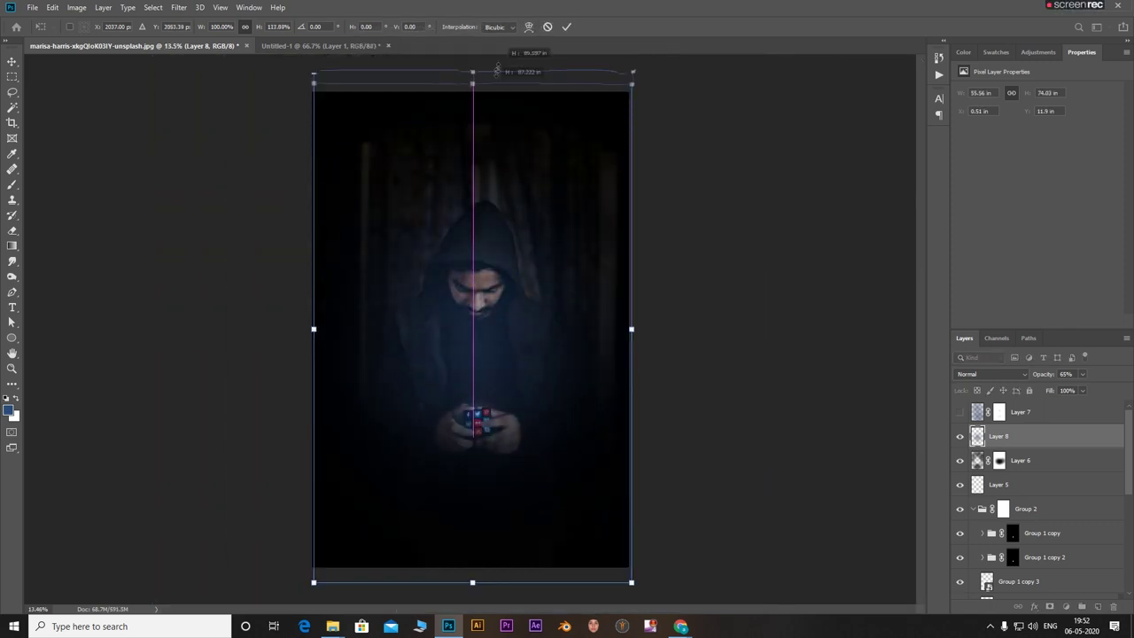
left_click_drag(524, 217, 527, 247)
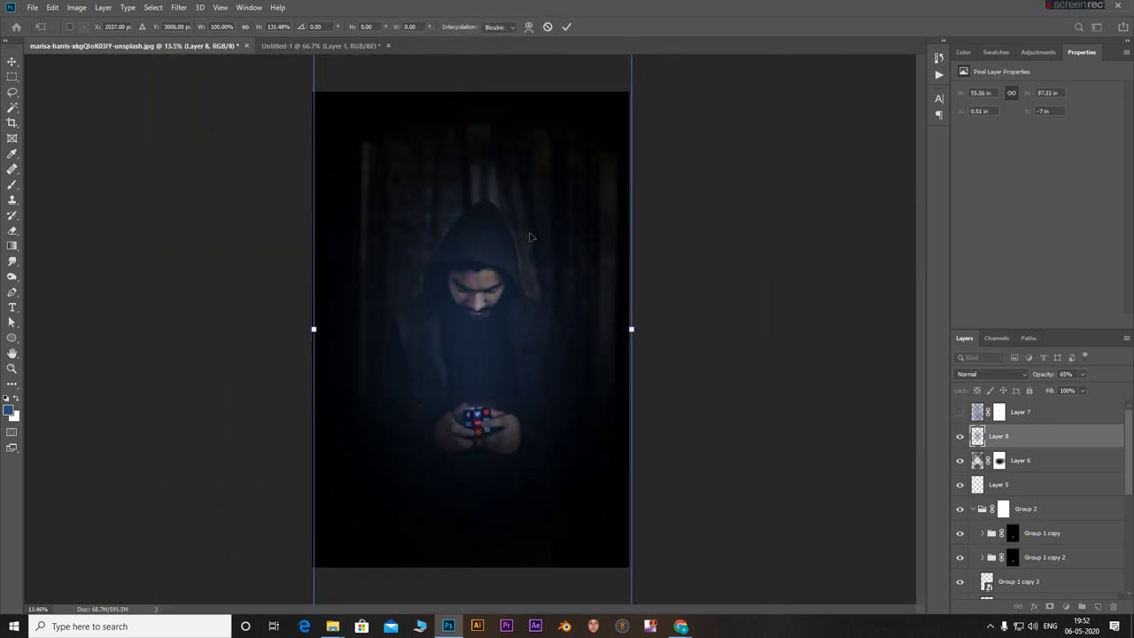
left_click(566, 26)
scroll(478, 411, "up", 10, "alt")
scroll(474, 398, "down", 7, "alt")
scroll(478, 393, "down", 3, "alt")
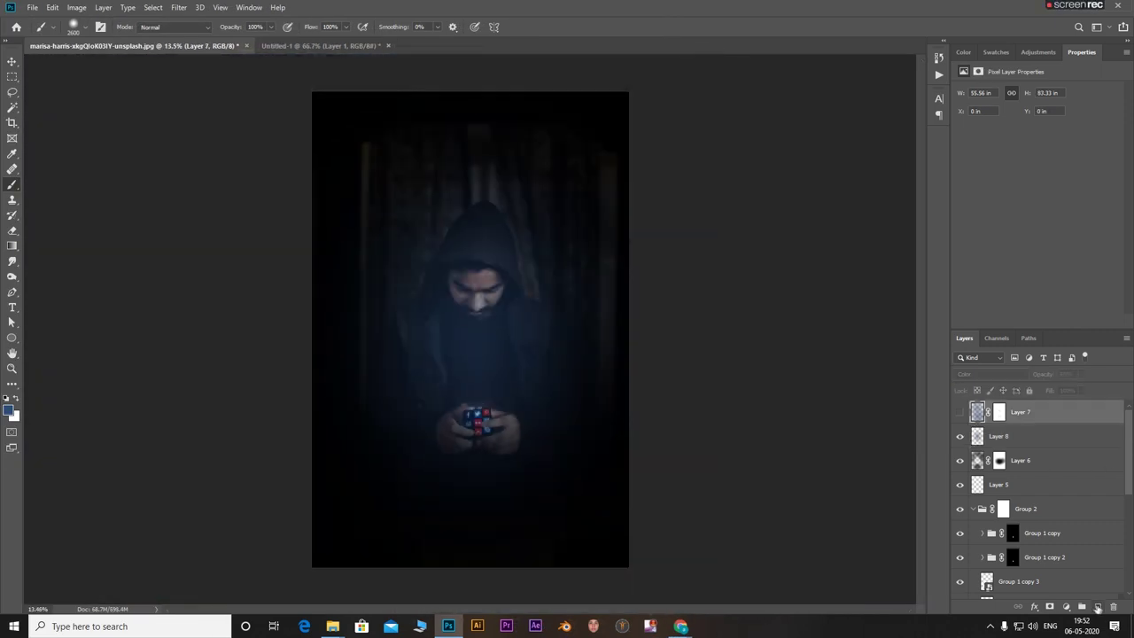
Add an empty layer above Layer 7, lower Layer 8's opacity to 33%, and fine-tune it with Layer 7 visible again
left_click(1096, 607)
left_click(998, 460)
left_click_drag(1081, 374, 1067, 396)
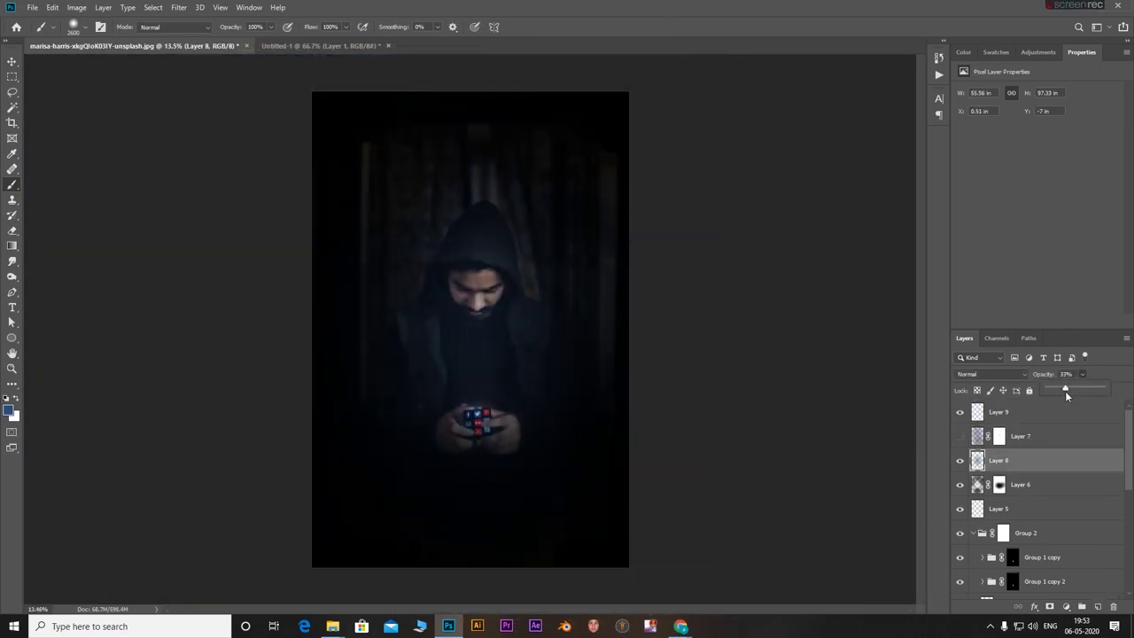
left_click(959, 436)
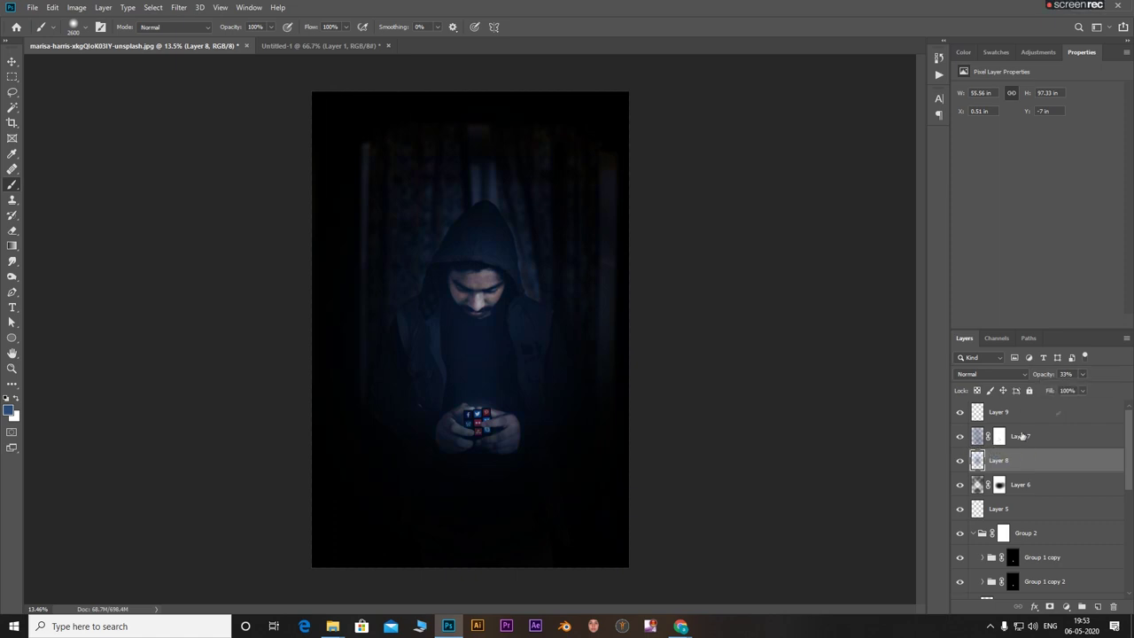
left_click(1081, 375)
left_click_drag(1071, 395, 1067, 396)
Save the document in PSD format and stamp all visible layers into the empty Layer 9
left_click(1013, 412)
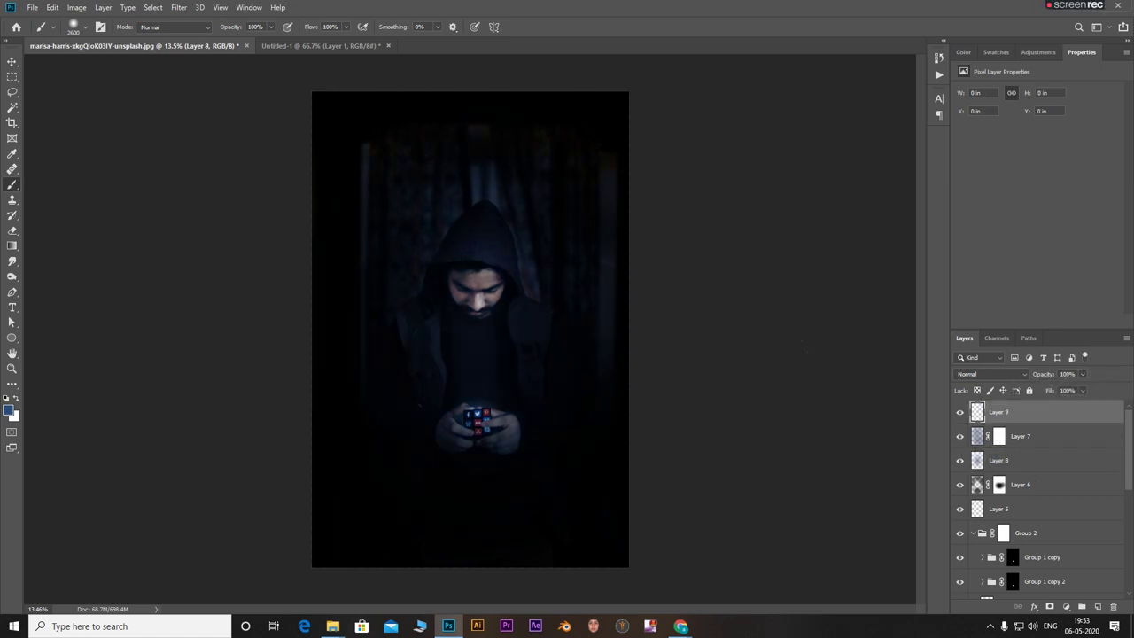
key("alt+shift+e")
key("ctrl+s")
key("Return")
key("Return")
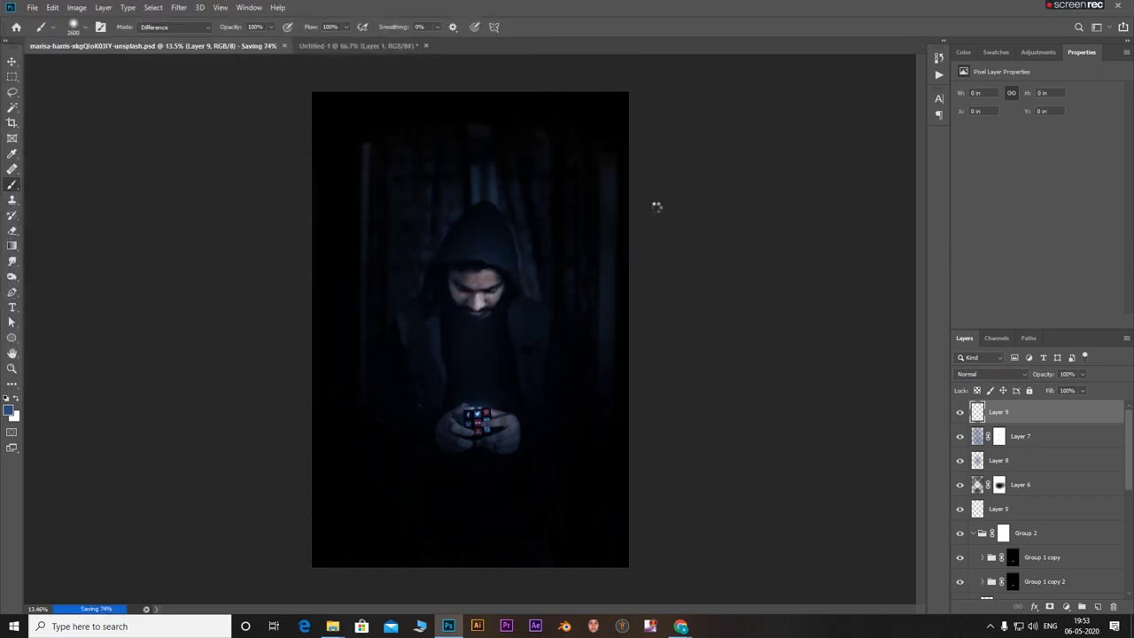
key("ctrl+alt+shift+e")
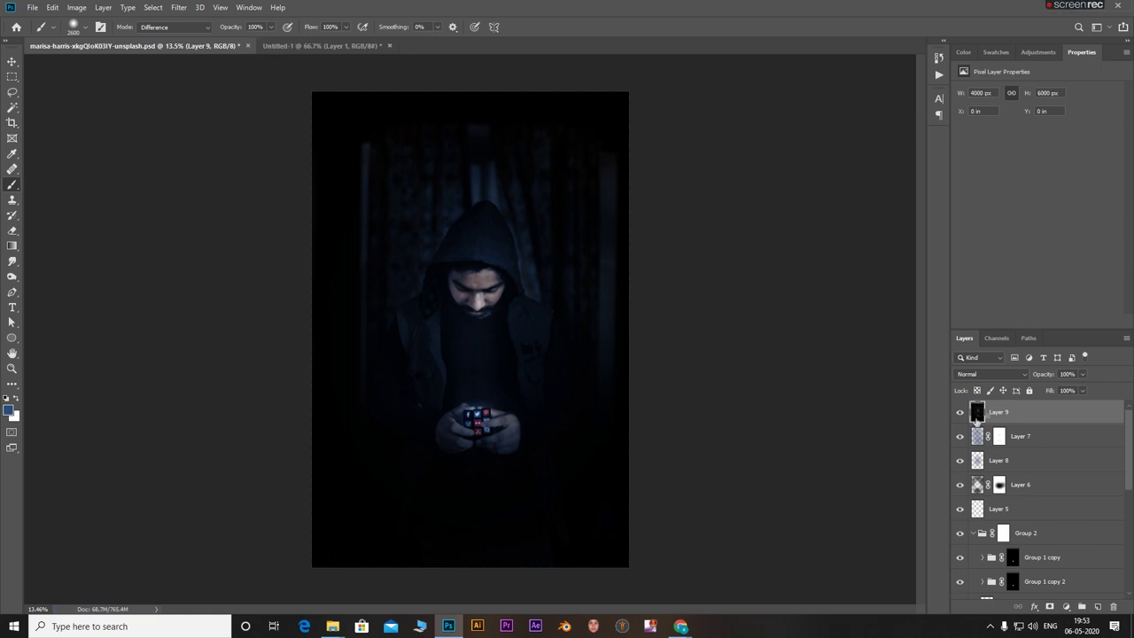
Unlock the Background layer and group all layers from Layer 7 down to it below Layer 9
left_click(1054, 435)
left_click_drag(1129, 471, 1131, 530)
scroll(989, 413, "down", 3)
left_click(1027, 587, "shift")
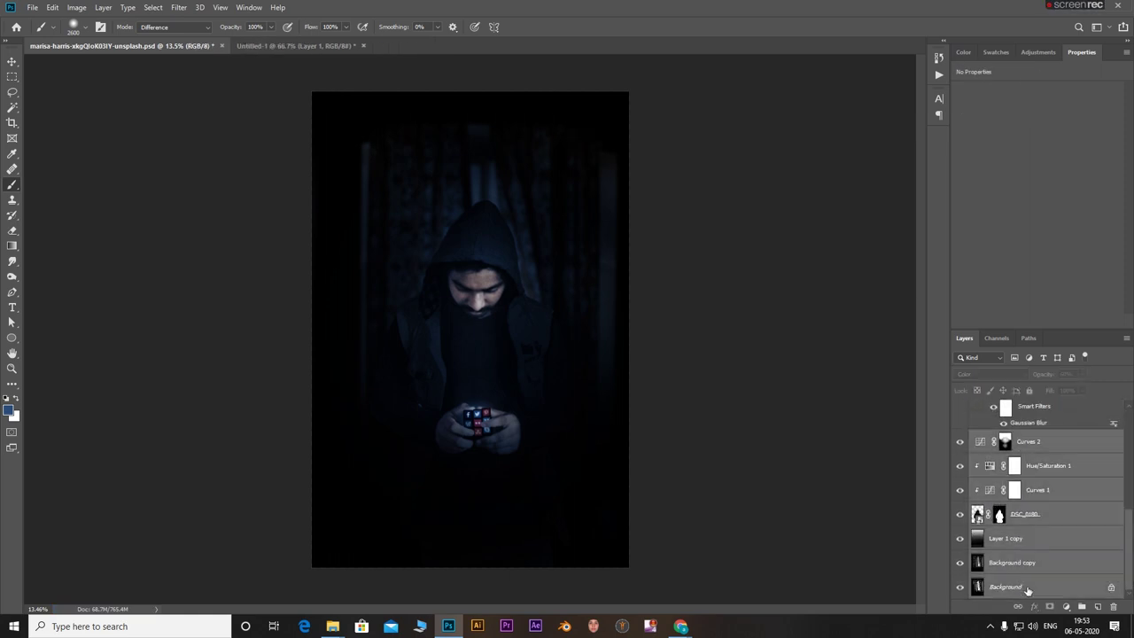
left_click(1111, 589)
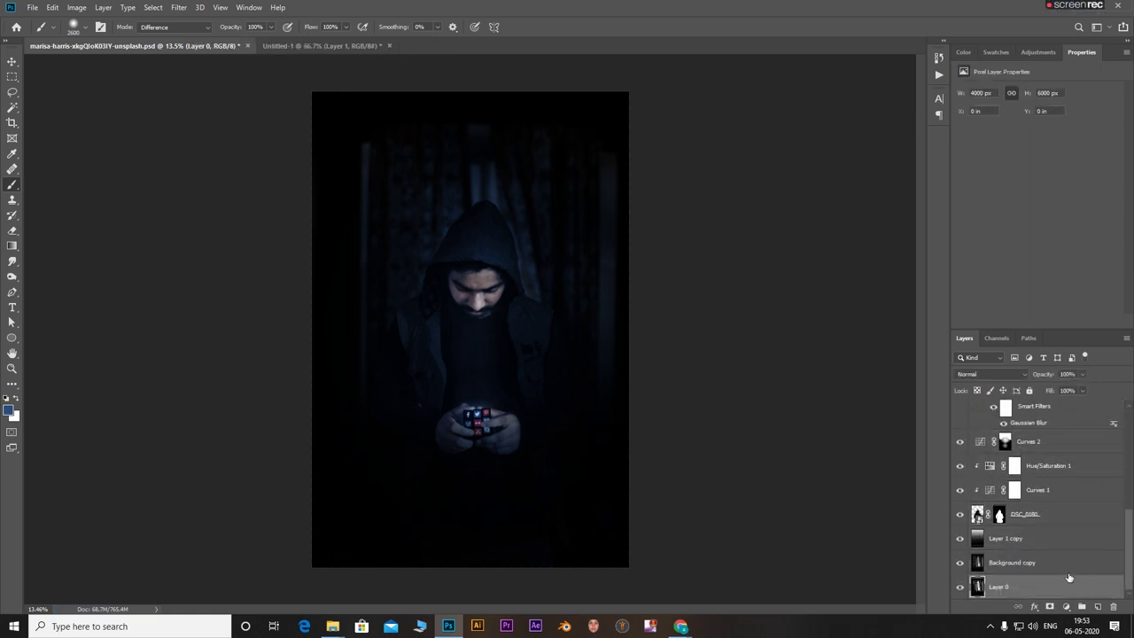
left_click_drag(1128, 546, 1128, 445)
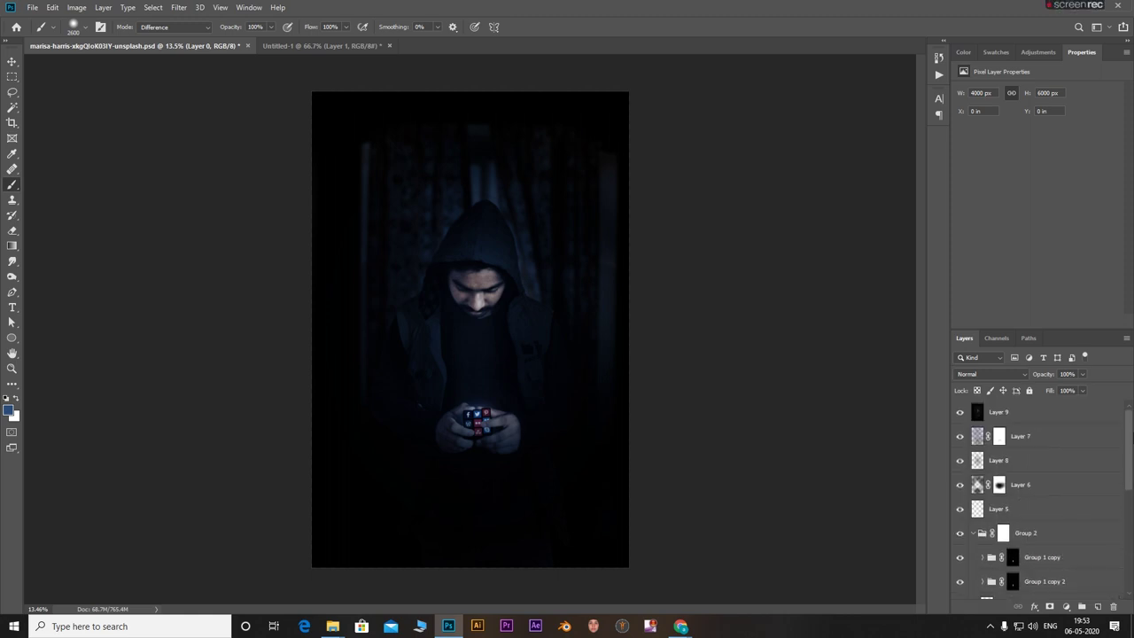
left_click(1050, 446, "shift")
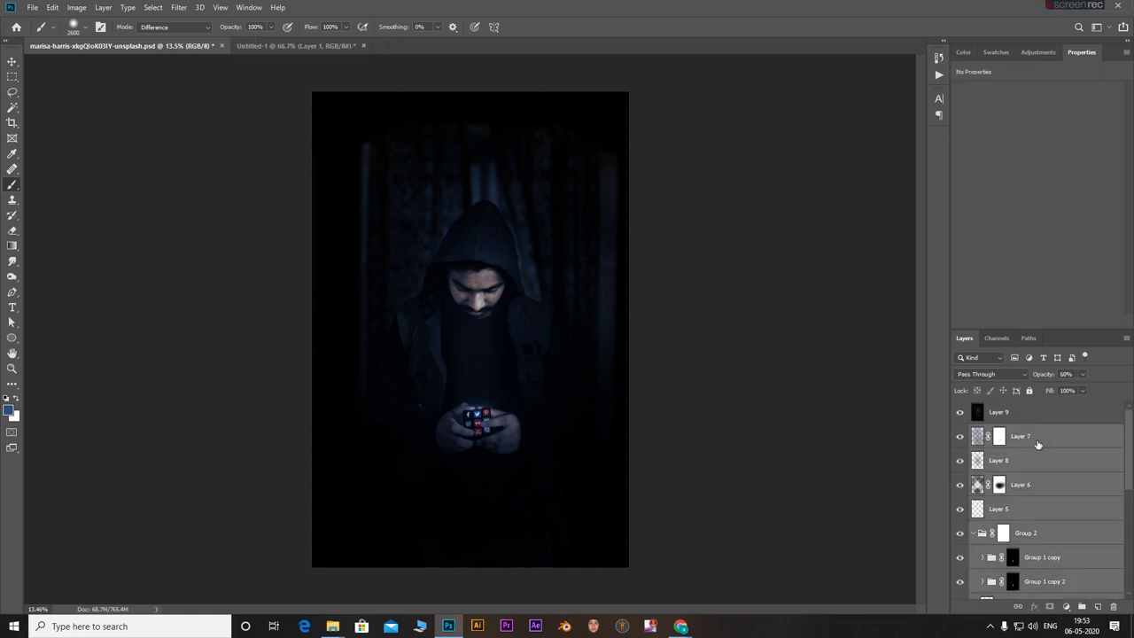
key("ctrl+g")
In Camera Raw, set Layer 9's exposure -0.50, contrast +7, highlights +2, shadows +34, whites -1, blacks +9, texture +12, clarity -77, dehaze -13, vibrance +5, saturation +3
left_click(1017, 413)
left_click(179, 7)
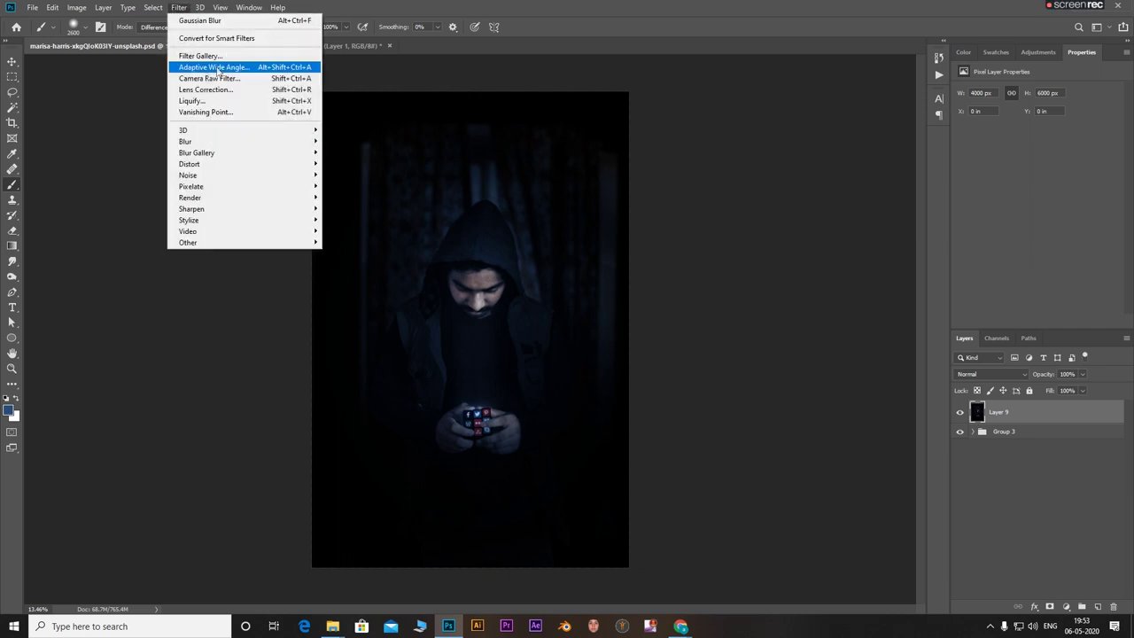
key("Escape")
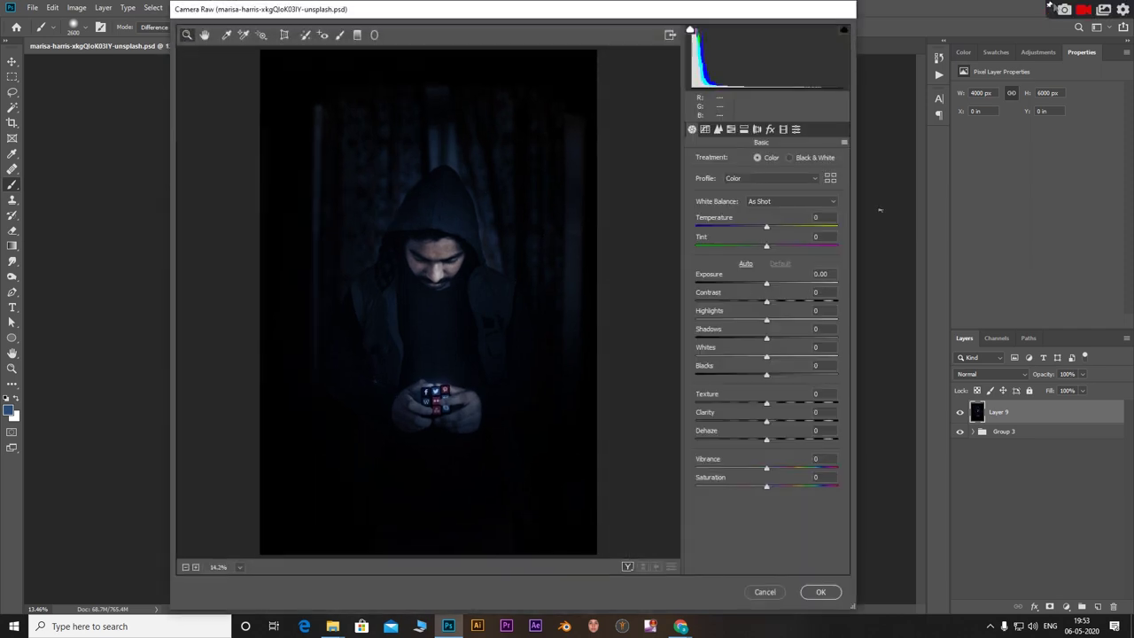
left_click_drag(767, 283, 769, 324)
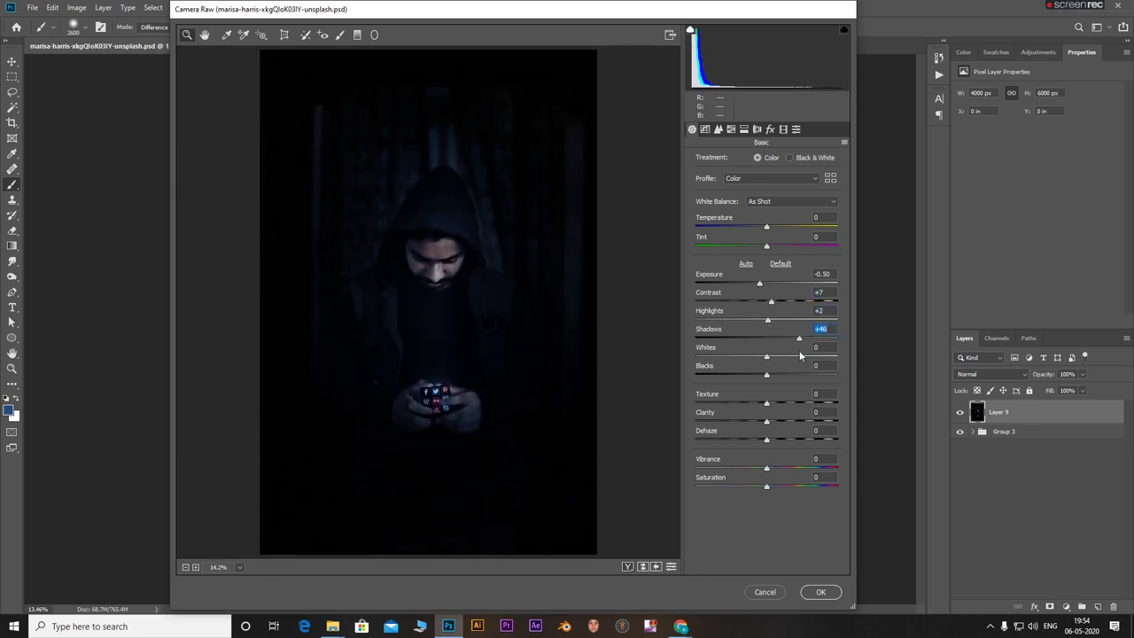
left_click_drag(766, 359, 774, 405)
mouse_move(766, 420)
left_mouse_down()
mouse_move(739, 422)
mouse_move(757, 441)
left_mouse_up()
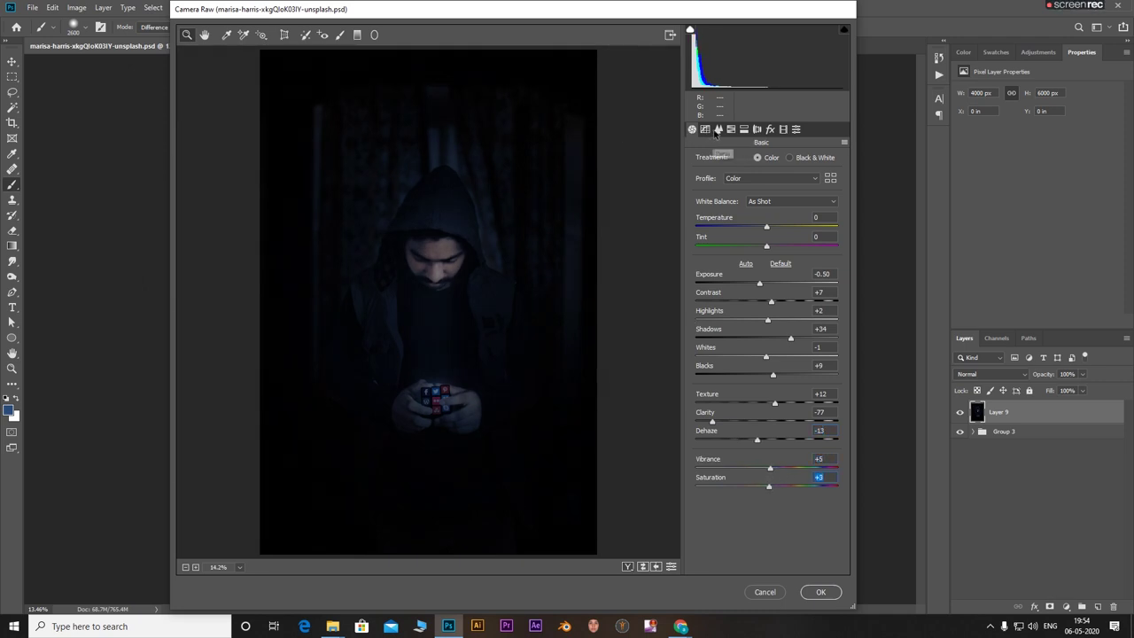
Set noise reduction to luminance 19, luminance detail 100, luminance contrast 98, color 30 and color detail 94
left_click(716, 130)
left_click_drag(696, 276, 833, 314)
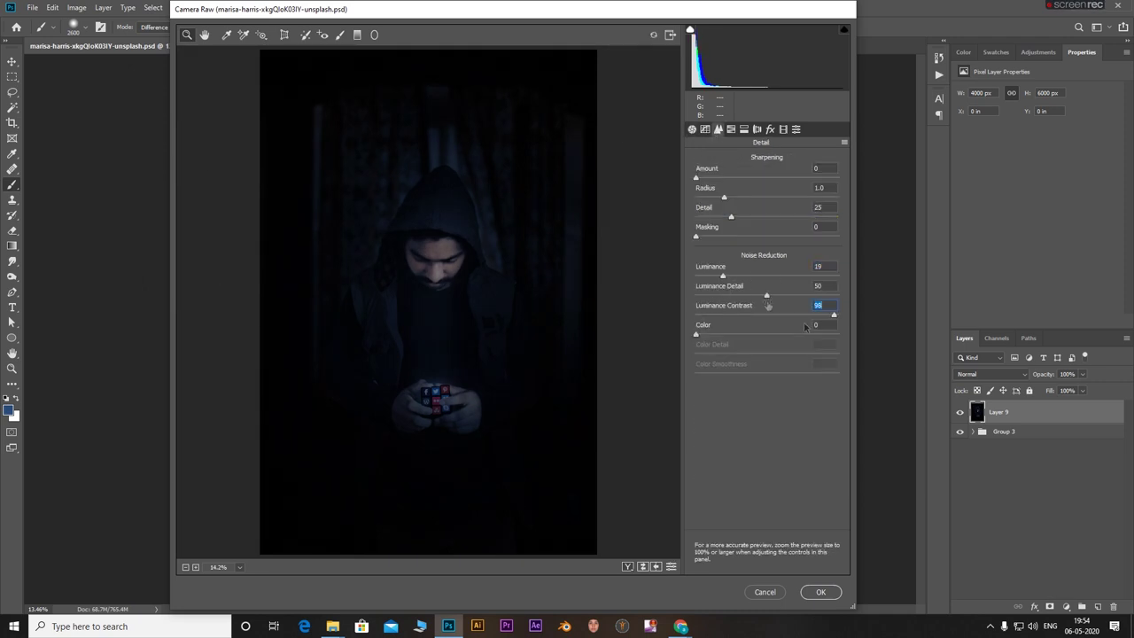
left_click_drag(696, 334, 766, 355)
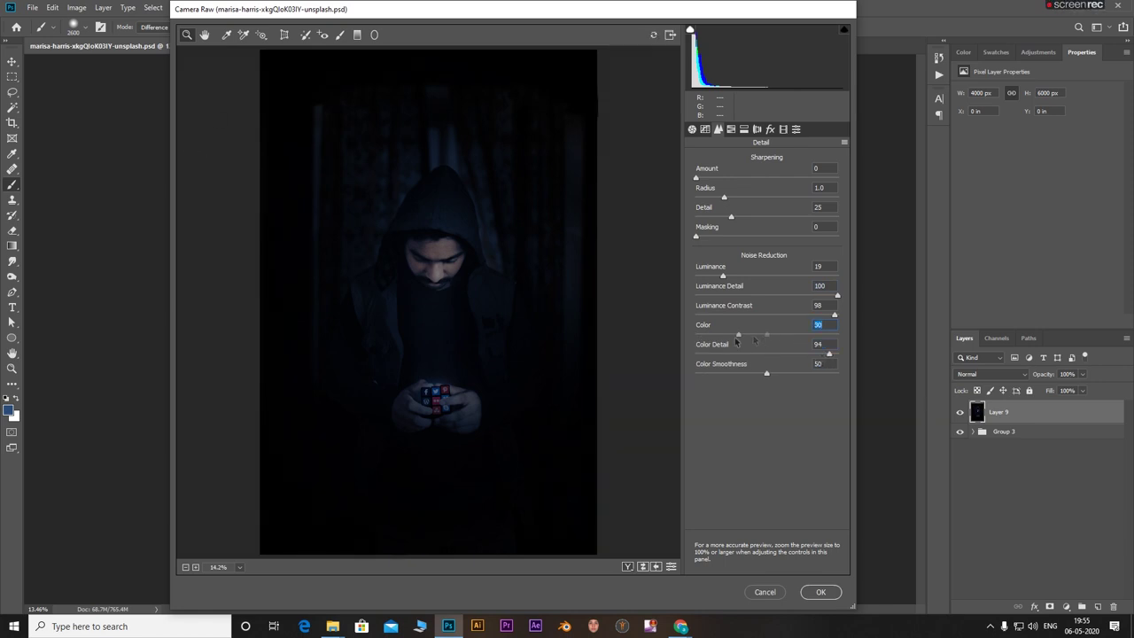
In the HSL adjustments, set the blues' luminance to -58, raise the oranges' luminance, and fine-tune the blues' saturation
left_click(731, 130)
left_click(786, 164)
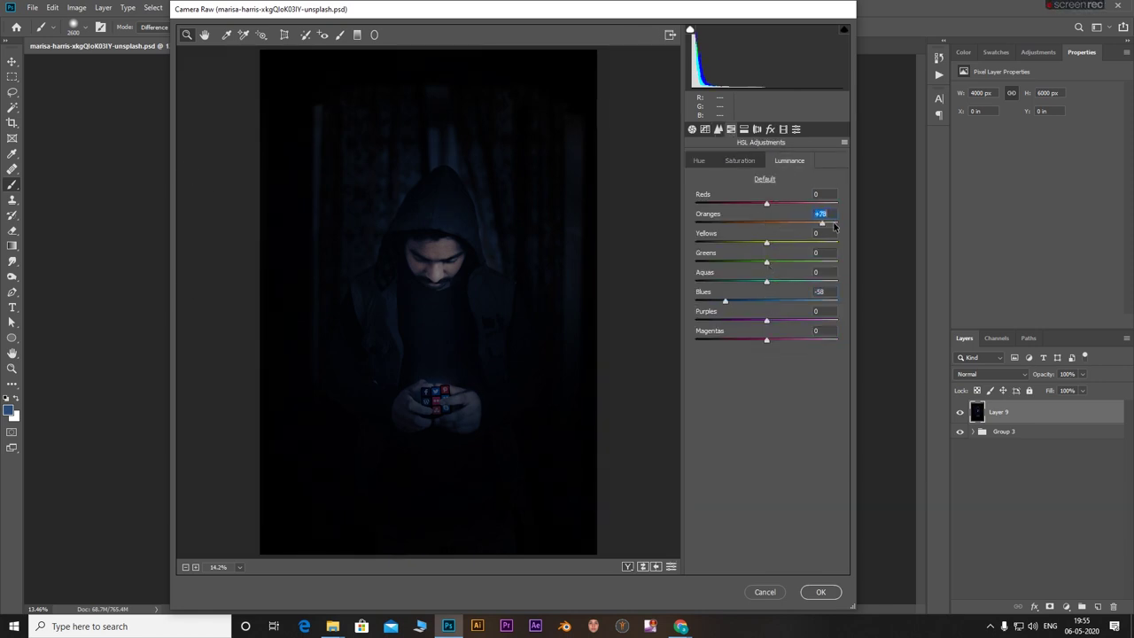
left_click(739, 160)
left_click(769, 301)
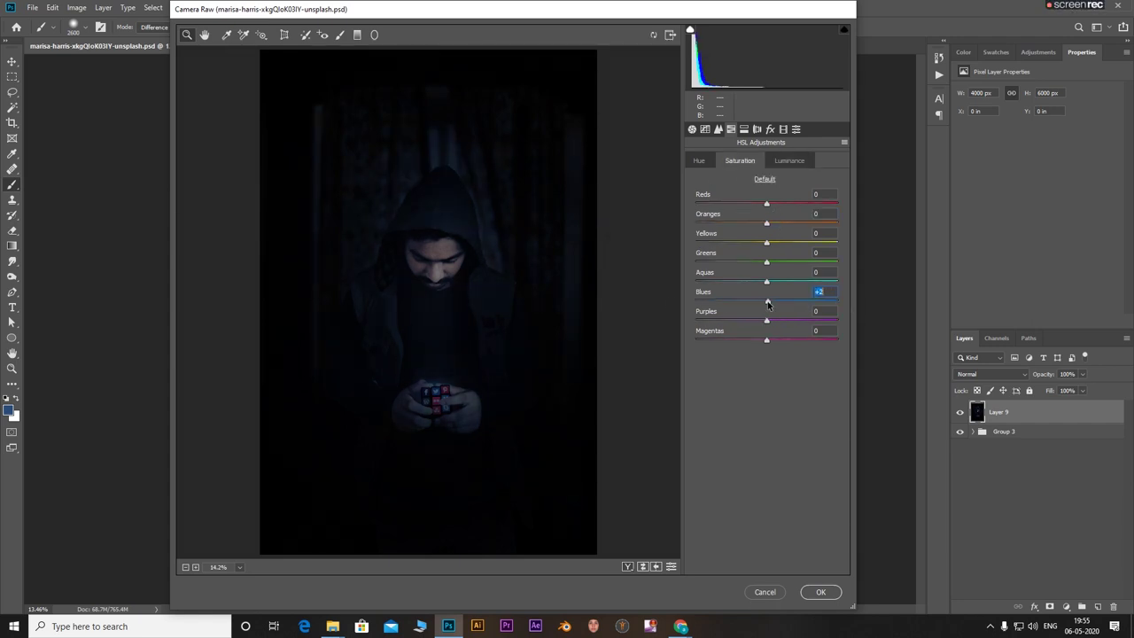
left_click(700, 160)
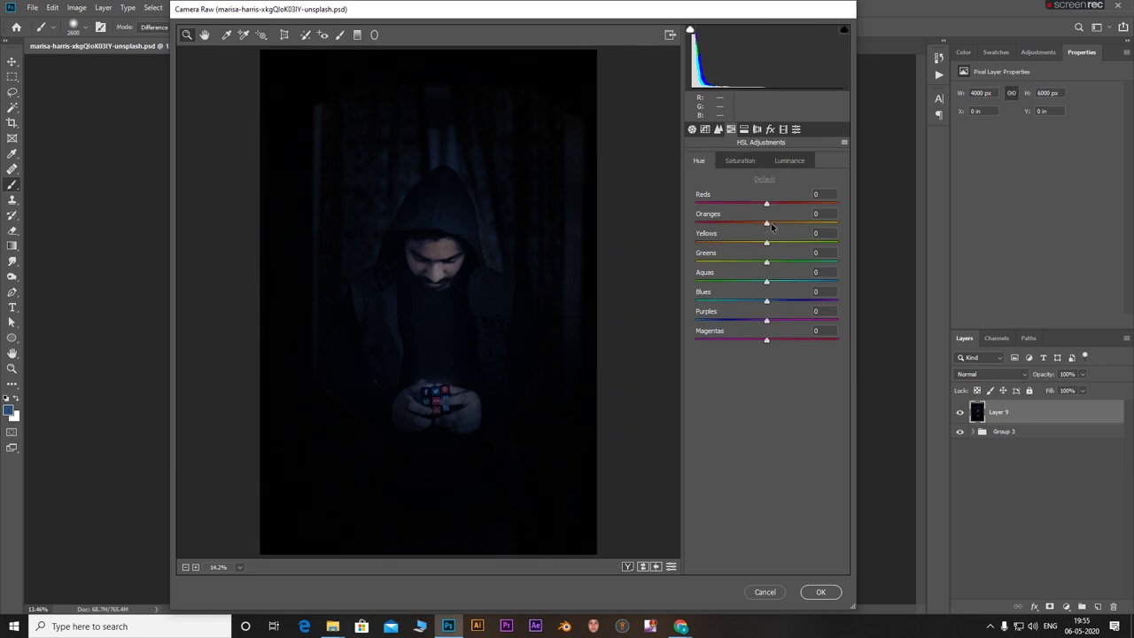
Apply the Vintage Instant creative preset to the image in Camera Raw
left_click(744, 128)
left_click(795, 129)
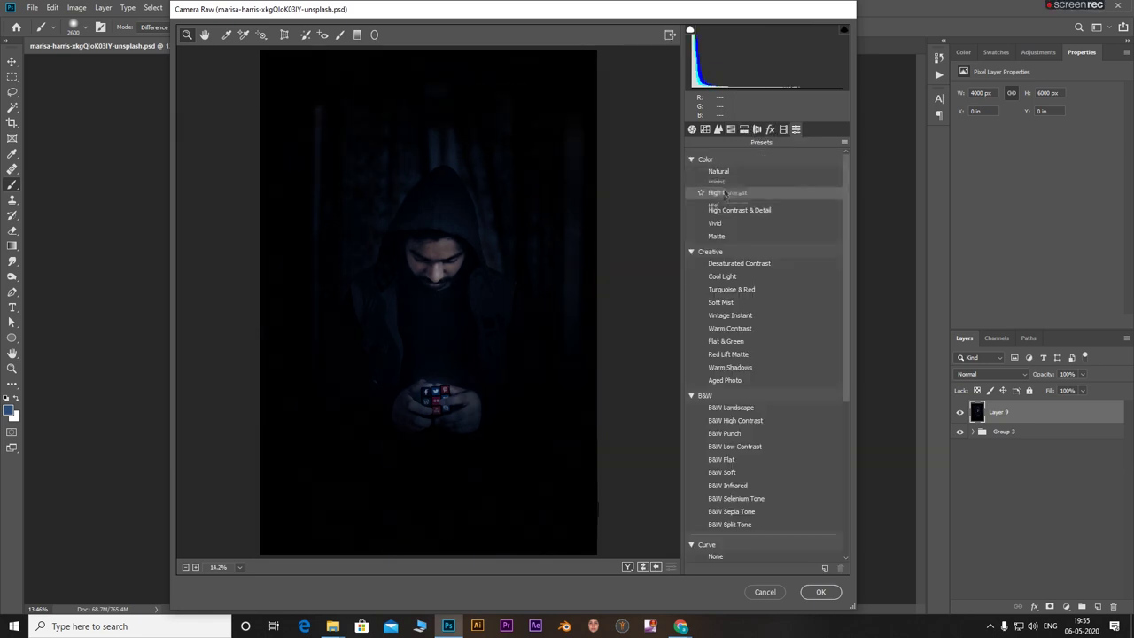
left_click(727, 315)
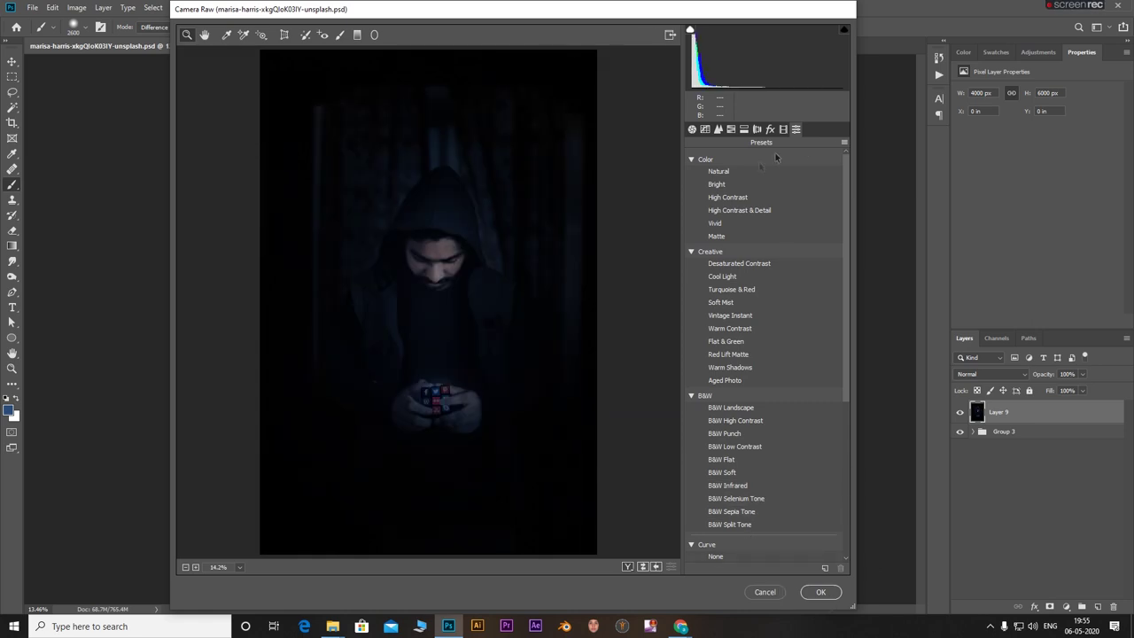
Accept the Camera Raw grade, then reapply it to a duplicate of Layer 9 at 27% opacity
key("Return")
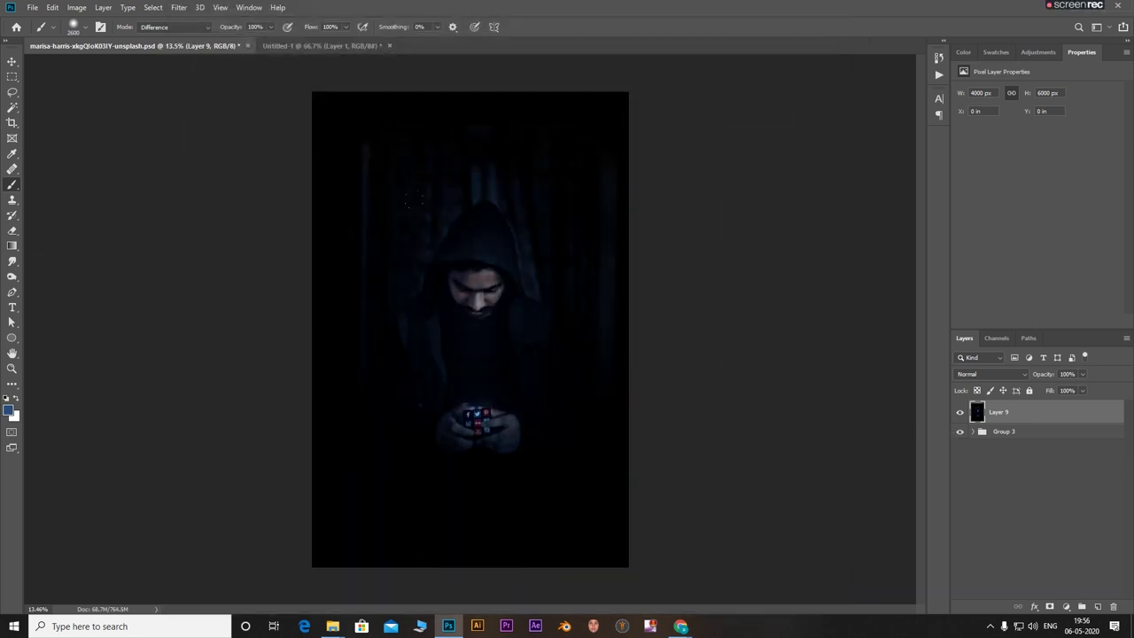
left_click_drag(1080, 415, 1098, 606)
left_click(184, 7)
left_click(208, 20)
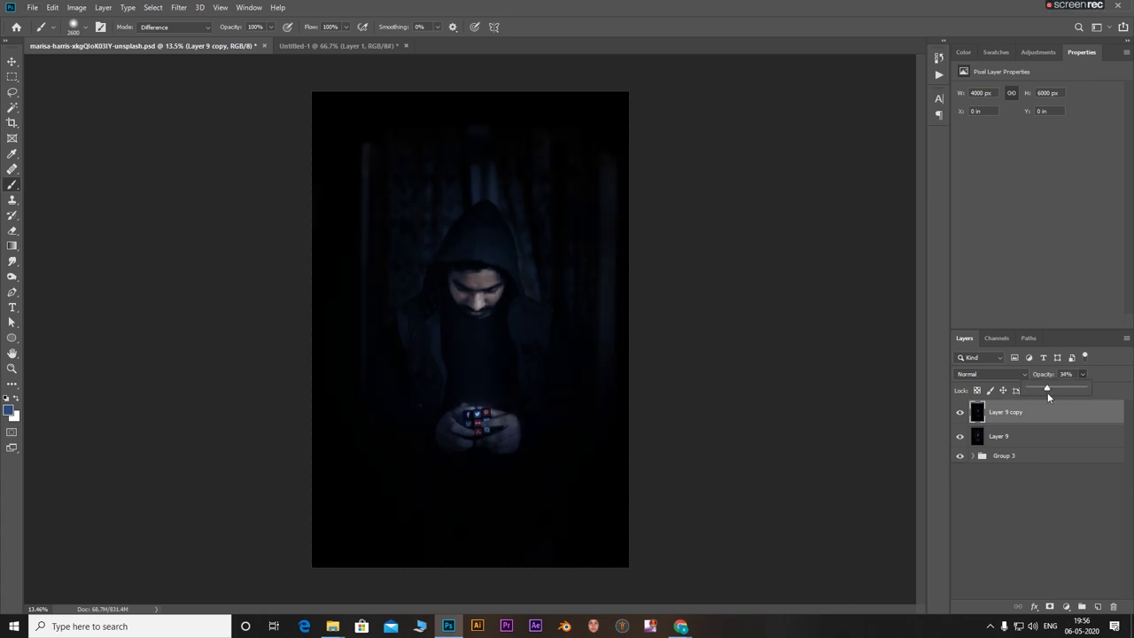
left_click(1042, 473)
Move the text-message bubbles to the lower chest above the cube and scale them to 114.48%
scroll(470, 429, "up", 5)
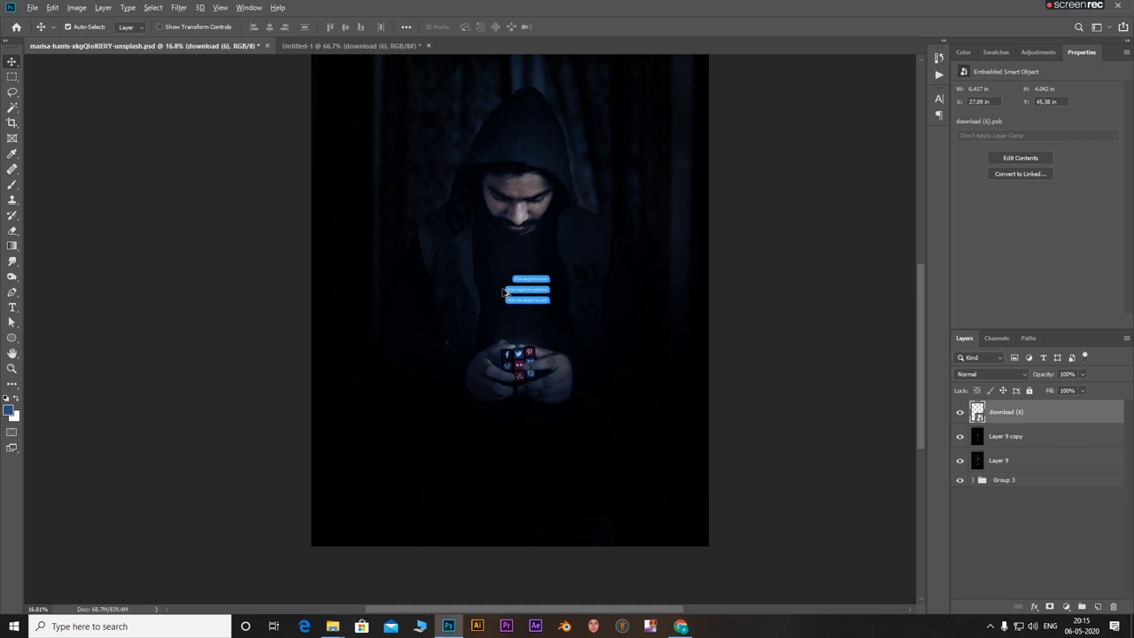
scroll(528, 293, "up", 5)
key("ctrl+t")
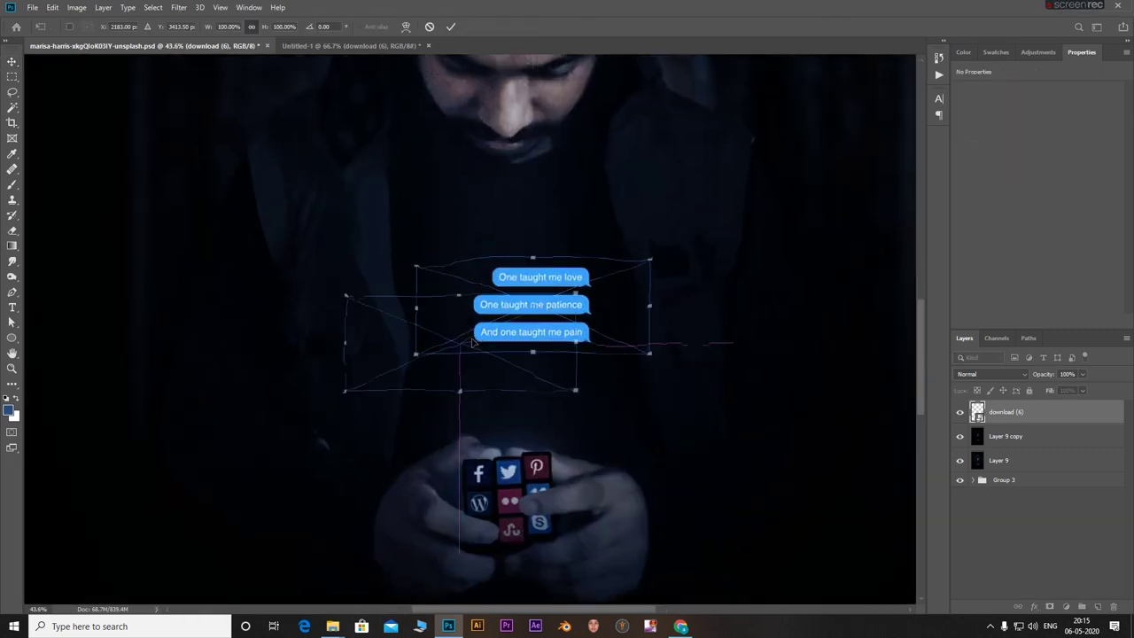
left_click_drag(575, 302, 534, 368)
left_click_drag(608, 367, 641, 367)
Try flipping the message bubbles horizontally and return them to their original orientation
right_click(553, 361)
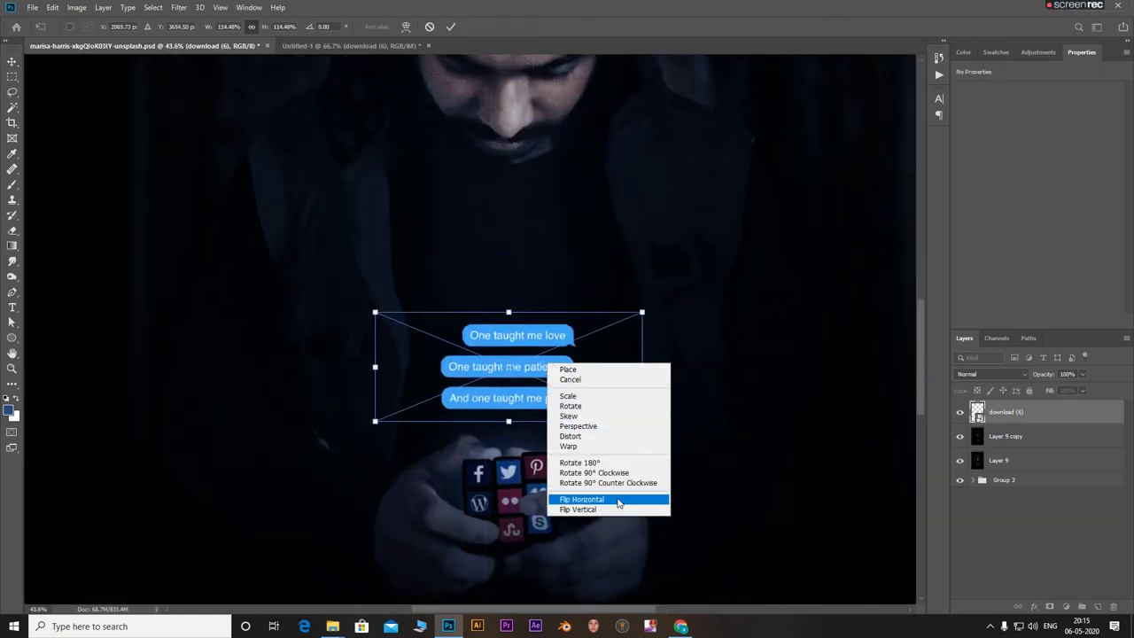
left_click(618, 501)
right_click(563, 367)
left_click(623, 496)
Place the message bubbles beside the cube, just above the hand on the image's left side
left_click_drag(528, 341, 424, 376)
key("Return")
Darken only the message bubbles with a clipped Curves adjustment, pulling the curve down to input 62, output 22
left_click(1065, 607)
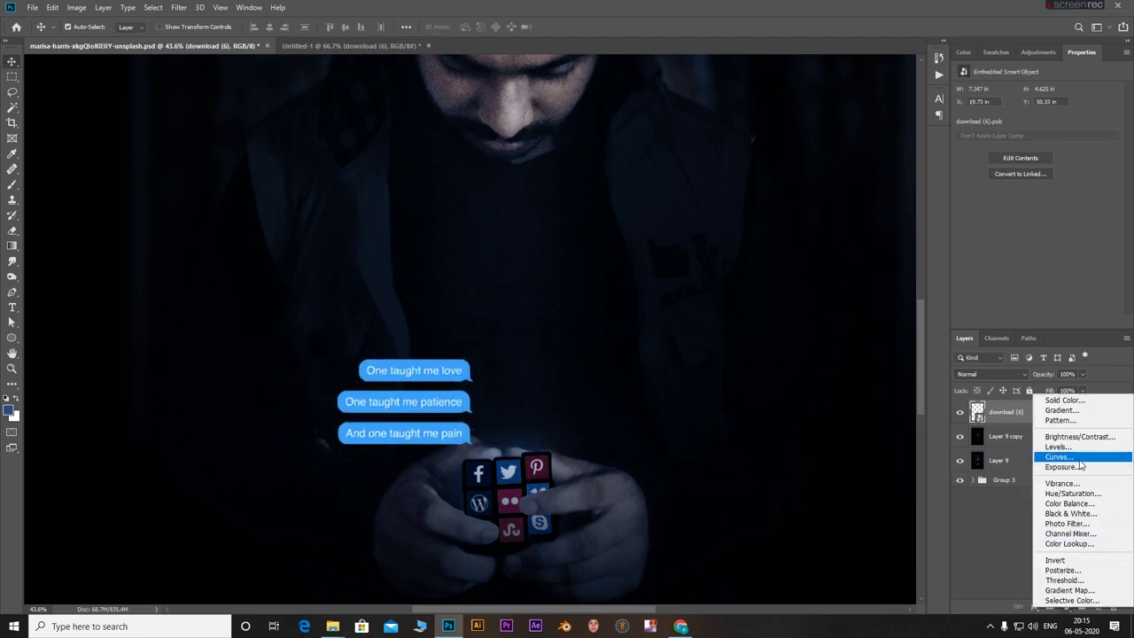
left_click(1049, 464)
left_click_drag(1013, 220, 1015, 237)
left_click(1043, 321)
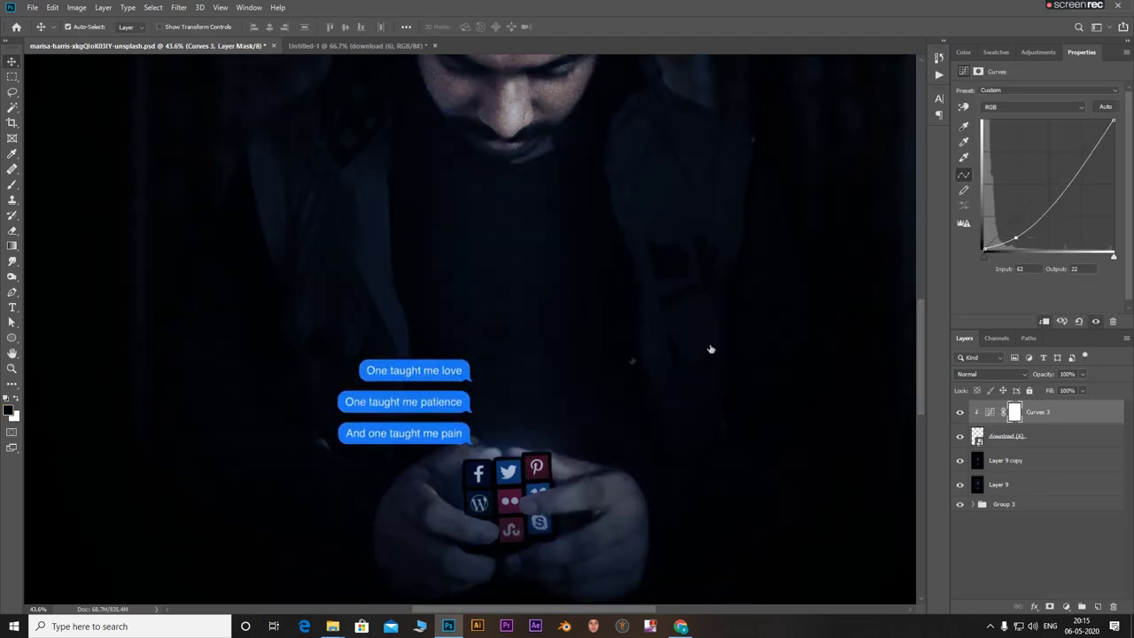
Enlarge the message-bubble layer to about 183% and reposition it just above the hands, left of the chest
scroll(520, 397, "down", 5)
key("ctrl+t")
left_click(556, 231)
left_click(1055, 448)
key("ctrl+t")
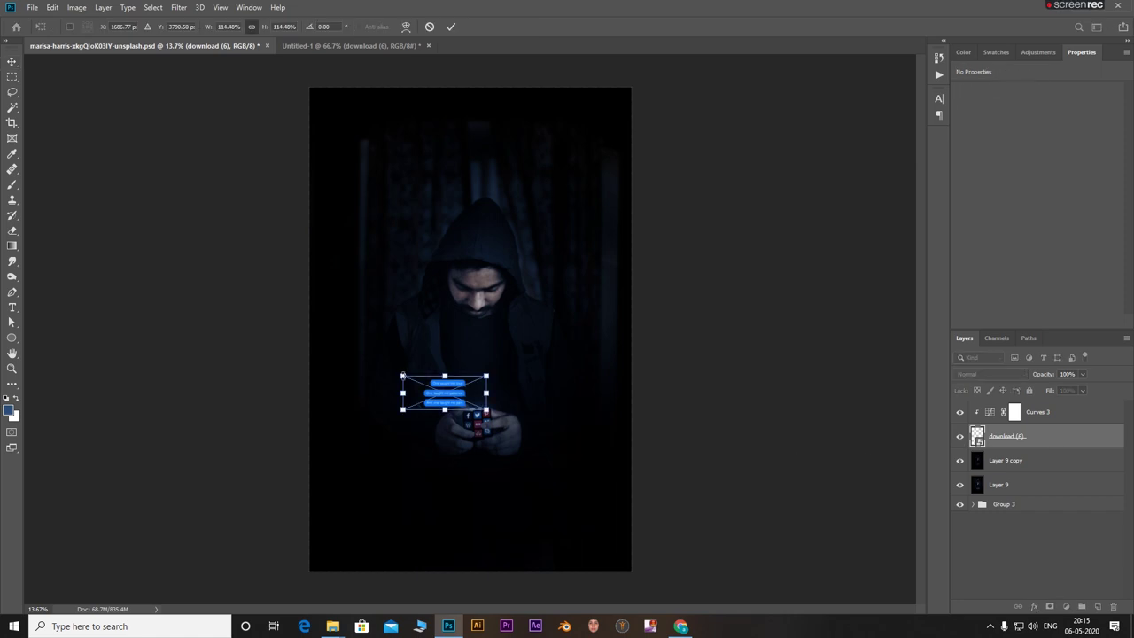
left_click_drag(402, 377, 372, 349)
left_click_drag(476, 397, 481, 403)
left_click_drag(375, 365, 360, 359)
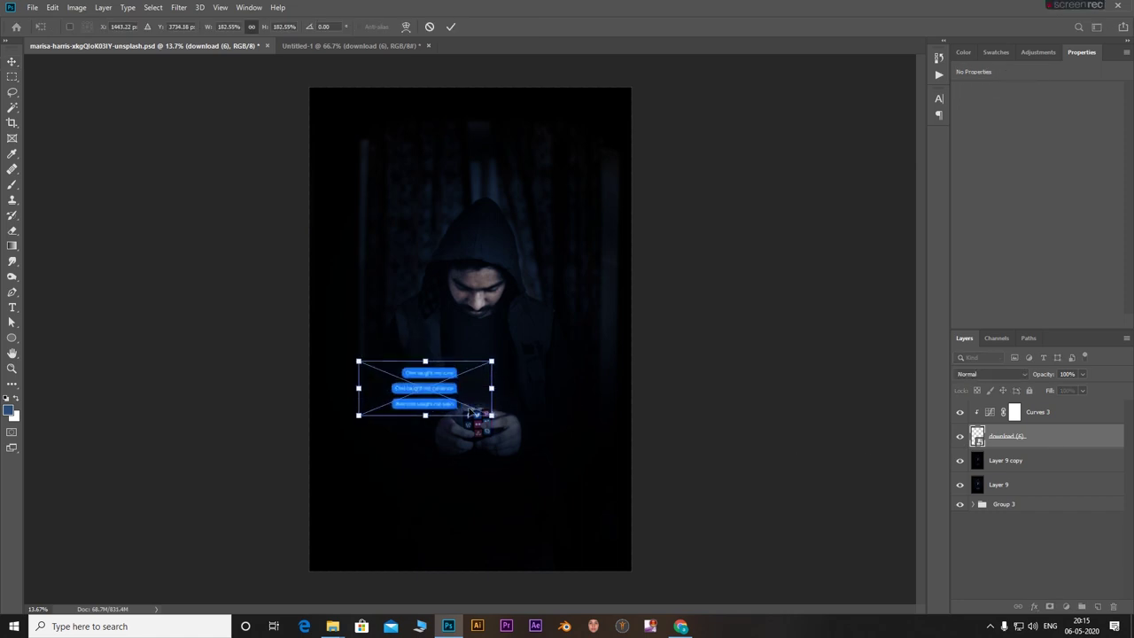
left_click_drag(475, 392, 478, 386)
key("Return")
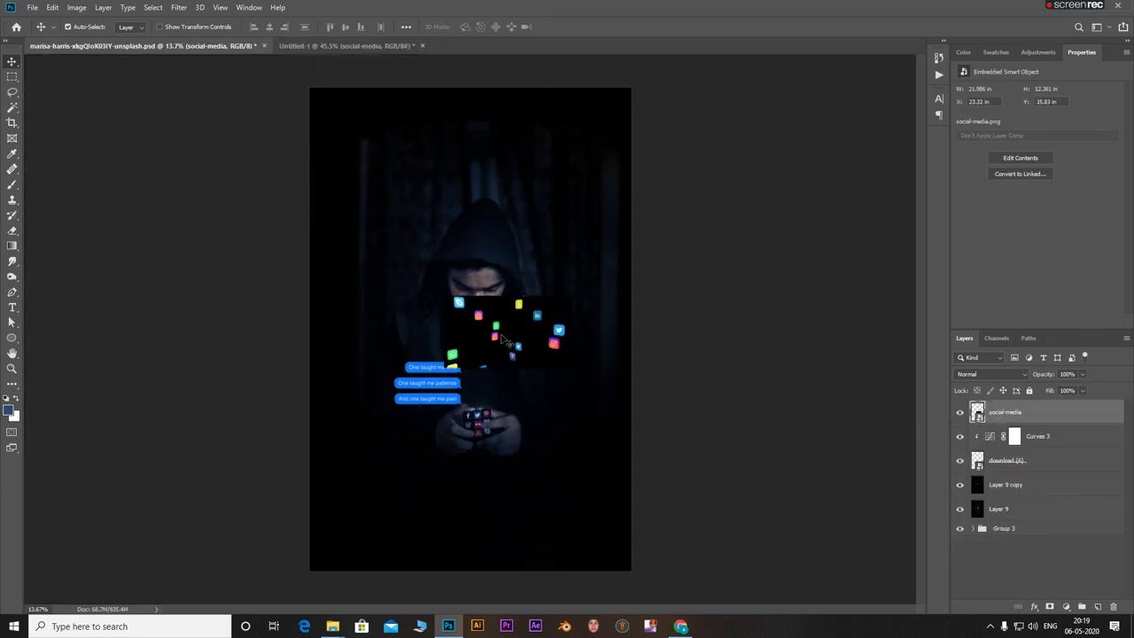
Enlarge the social-media icon image to about 73.75 × 41.5 in so it covers the upper part of the canvas
scroll(501, 336, "up", 3)
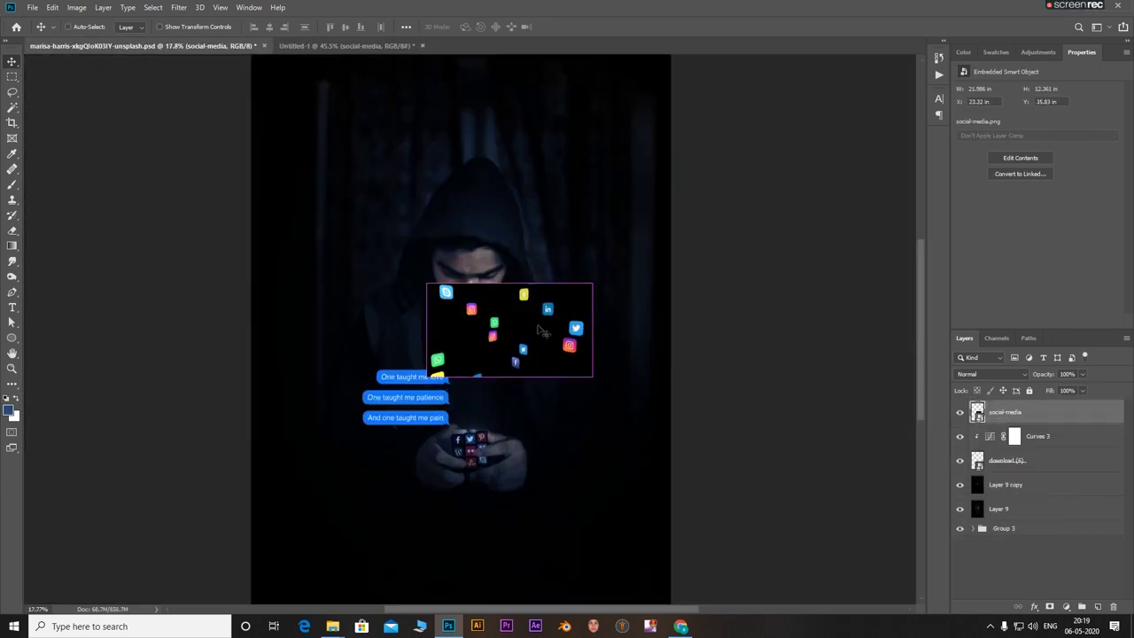
key("ctrl+t")
left_click_drag(594, 375, 709, 443)
left_click_drag(660, 398, 465, 215)
scroll(498, 238, "down", 4)
left_click_drag(522, 268, 707, 373)
left_click_drag(672, 321, 644, 298)
key("Return")
scroll(358, 355, "up", 1)
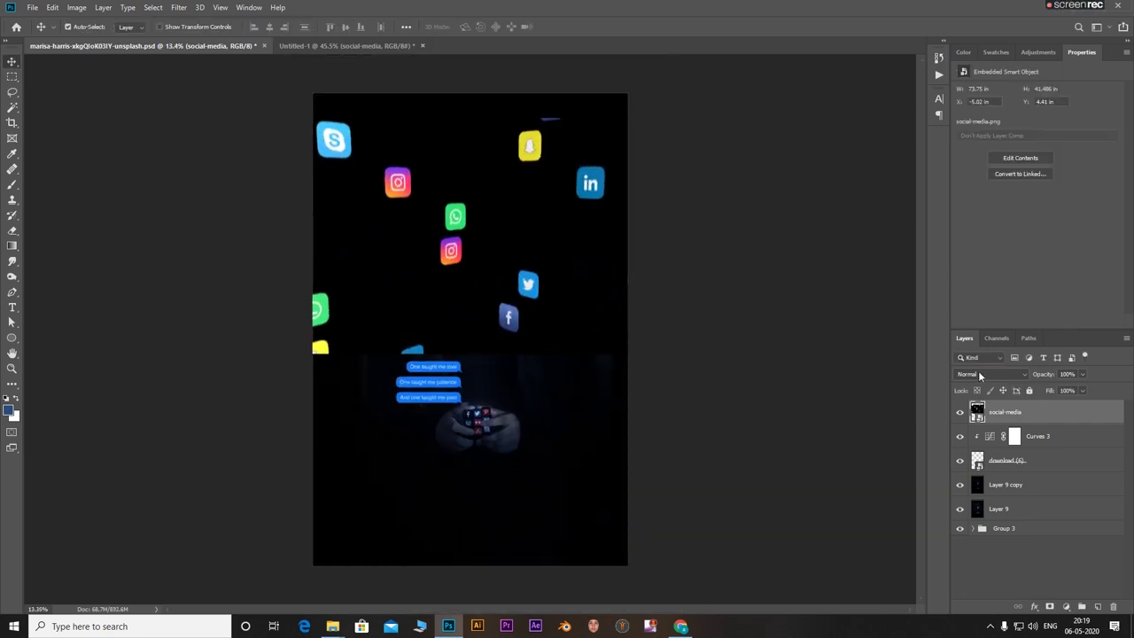
Set the social-media layer's blend mode to Screen and add a layer mask to it
left_click(980, 374)
left_click(992, 417)
left_click(1049, 606)
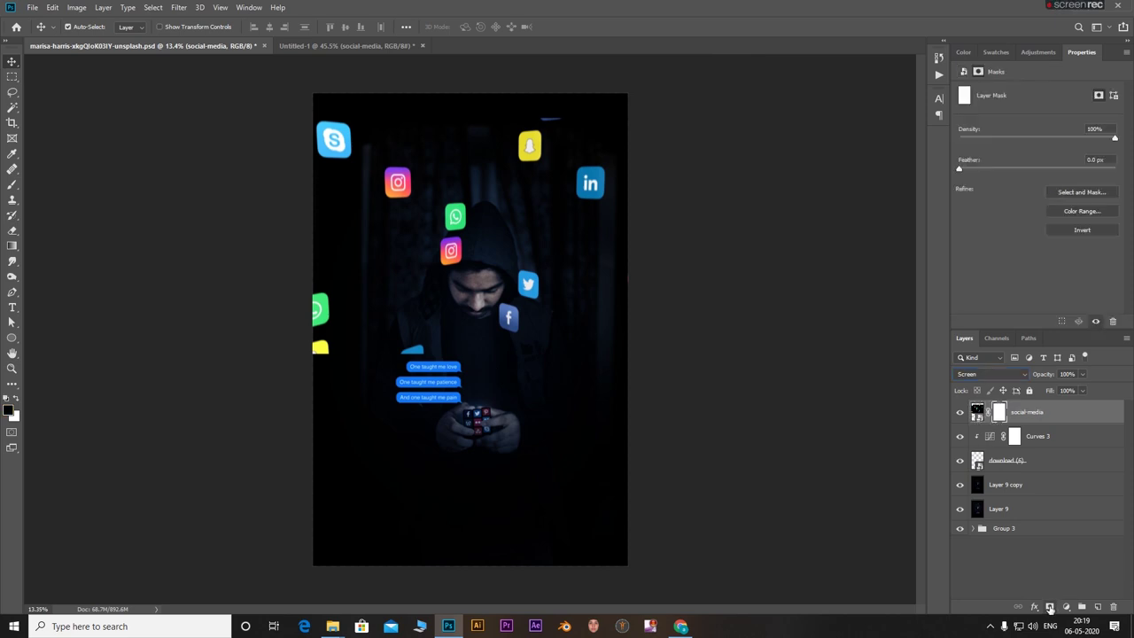
Mask out the cut-off icons along the social-media image's lower edge and lower that layer's opacity to 47%
key("b")
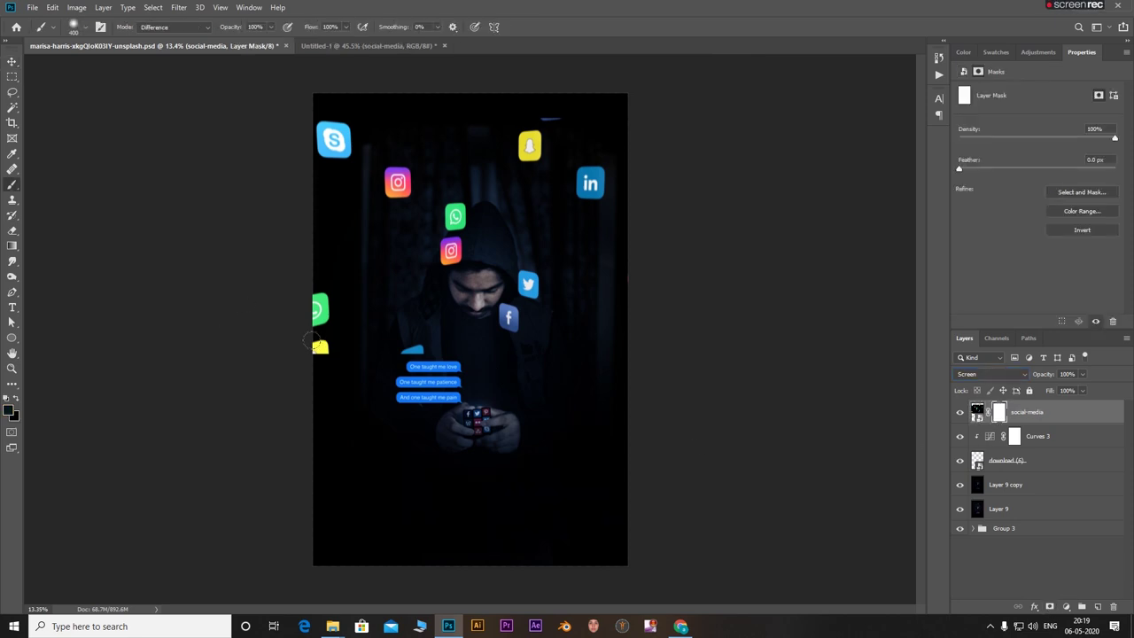
scroll(322, 345, "down", 2)
scroll(380, 354, "up", 4)
scroll(571, 170, "down", 3)
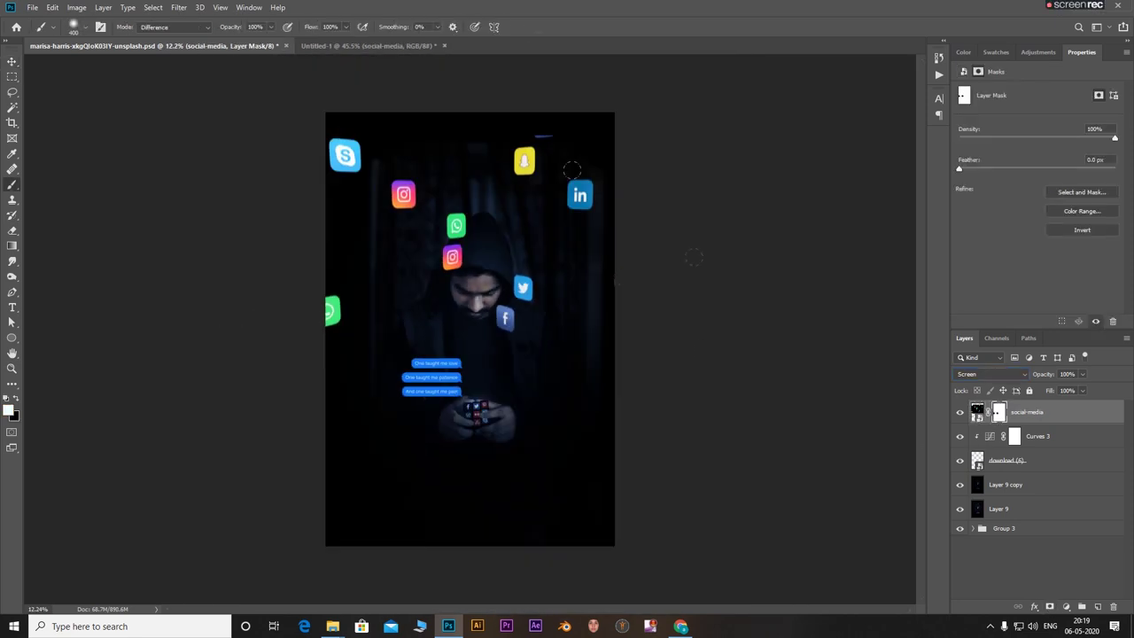
scroll(537, 123, "up", 2)
left_click(1081, 373)
left_click_drag(1086, 389, 1052, 393)
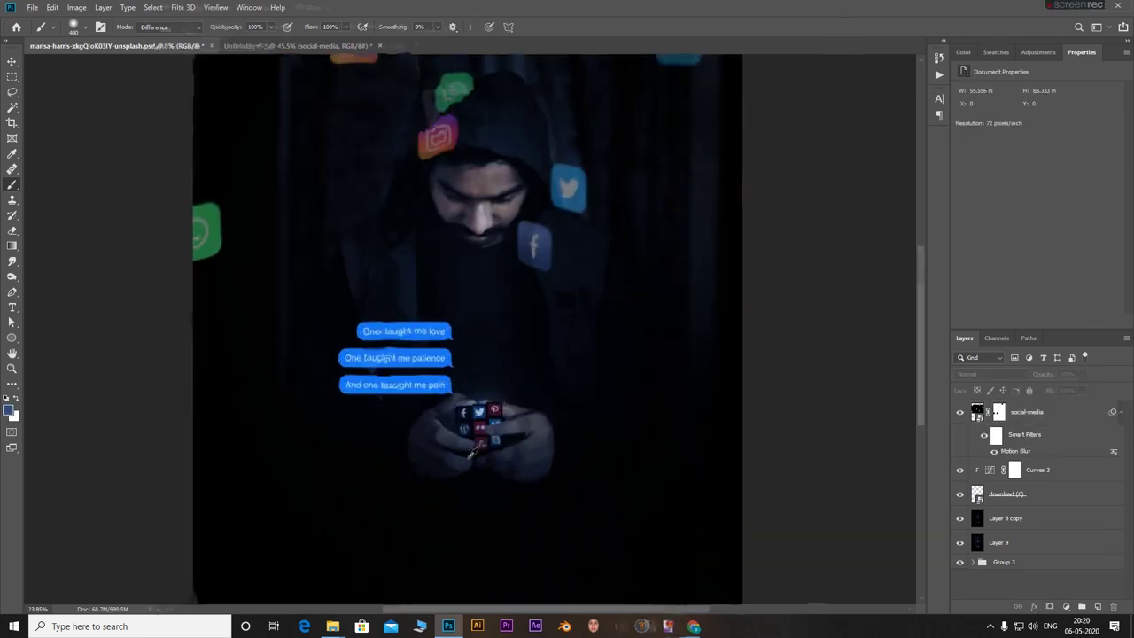
Add a Curves adjustment above Layer 9 copy and raise its RGB curve steeply, lifting input 60 to about 163
scroll(472, 452, "up", 8)
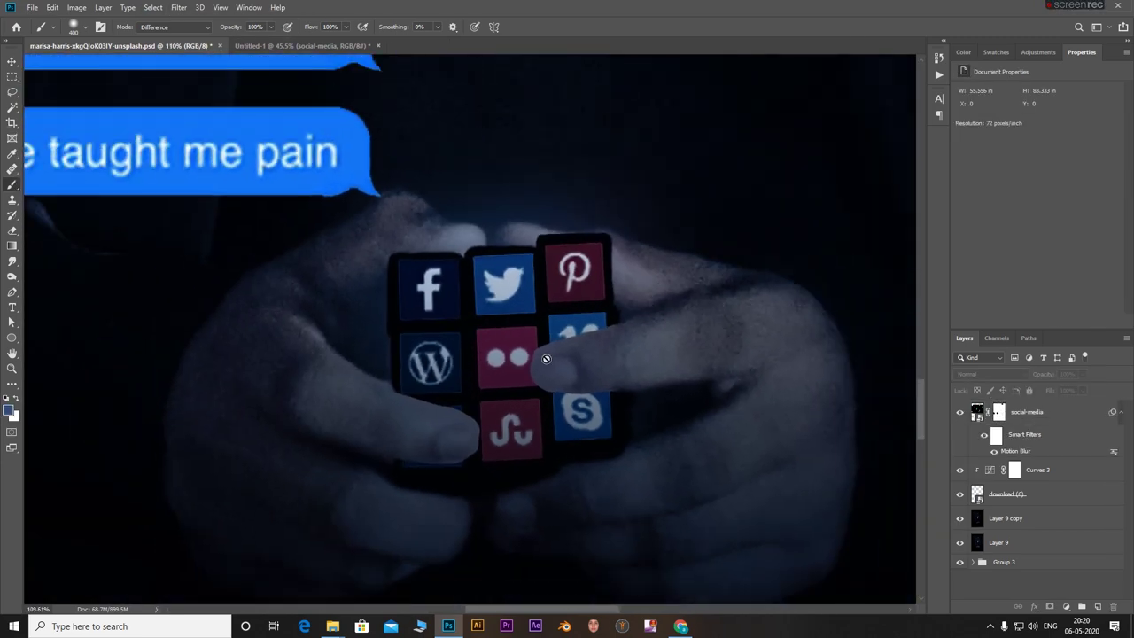
left_click(1036, 521)
left_click(1043, 413)
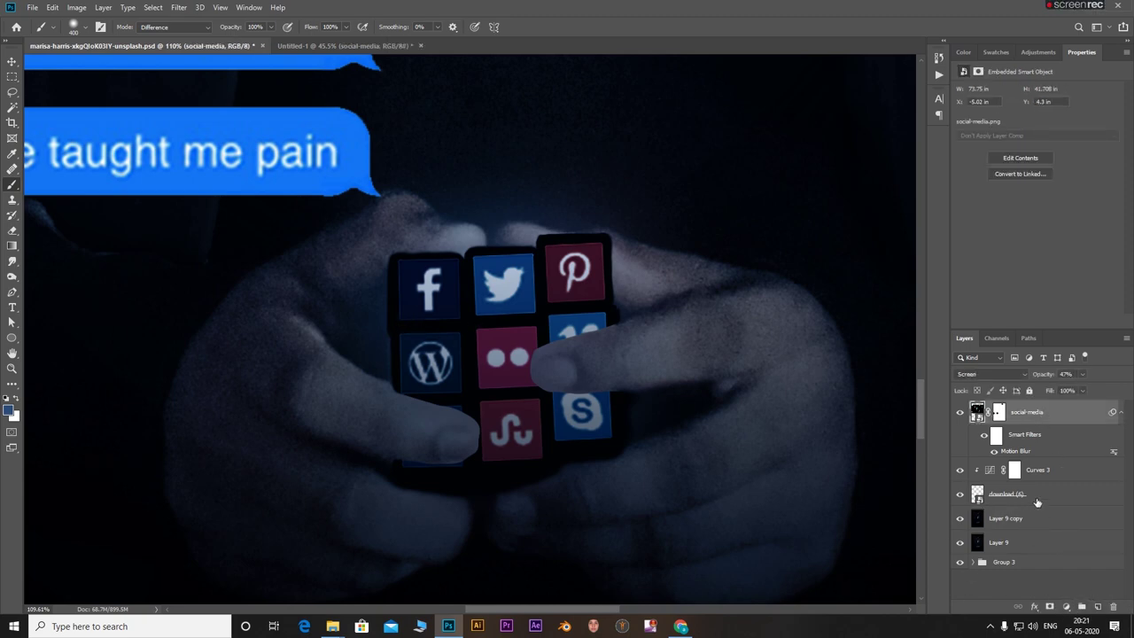
left_click(1037, 502)
left_click(1038, 522)
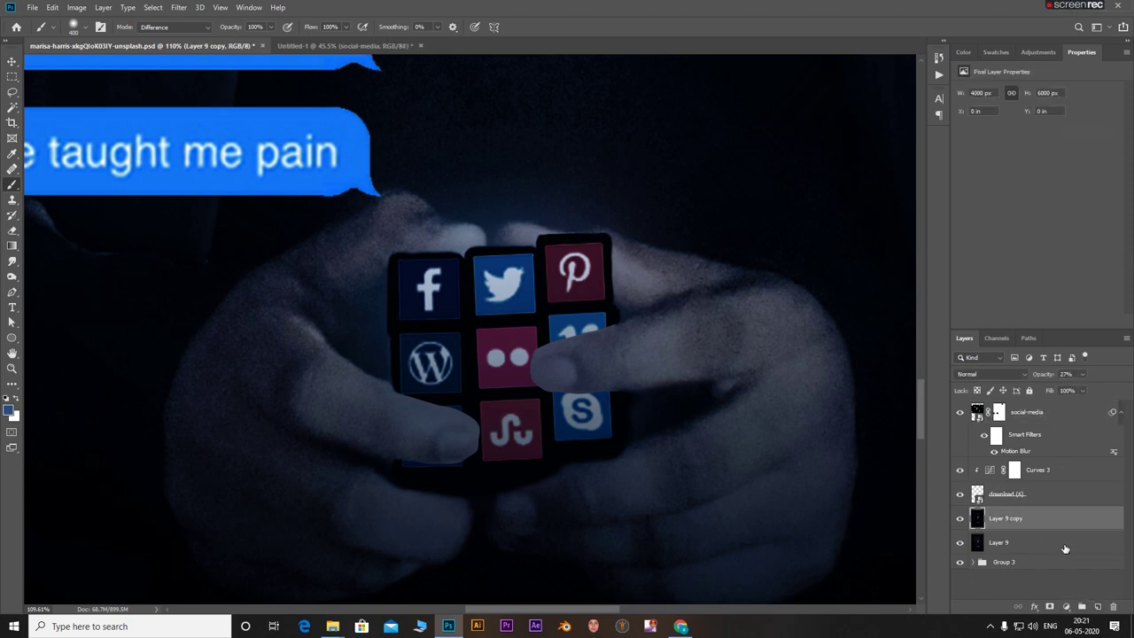
left_click(1068, 606)
left_click(1062, 457)
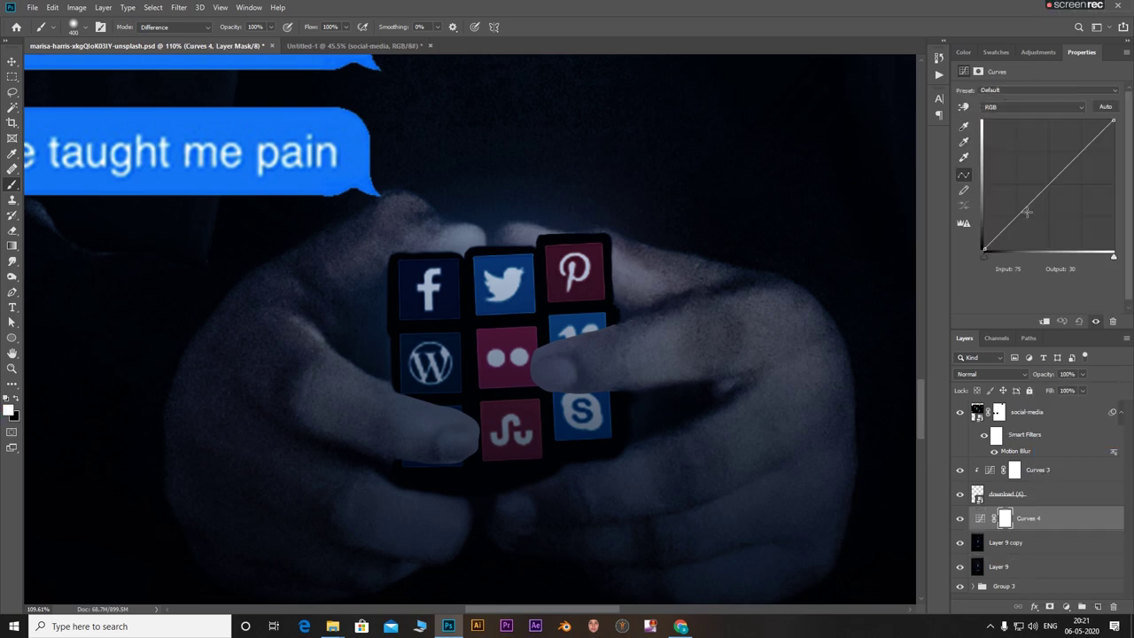
left_click_drag(1042, 182, 1011, 163)
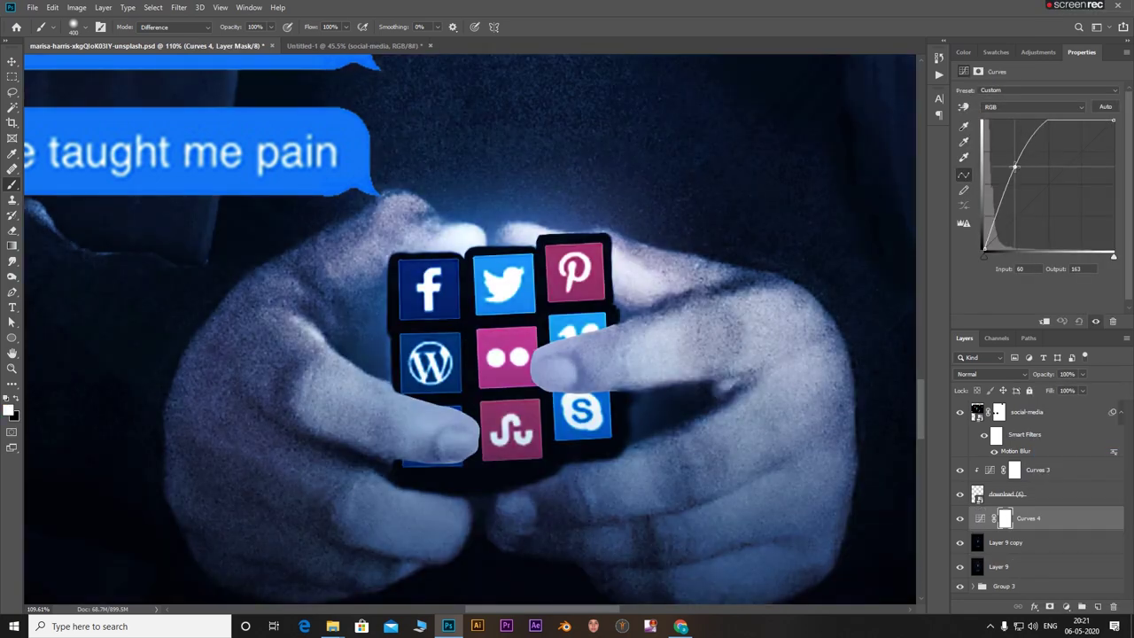
left_click_drag(1036, 122, 1044, 133)
Invert the new Curves mask to black and paint white over the cube's icon tiles so only they are brightened
left_click(1004, 518)
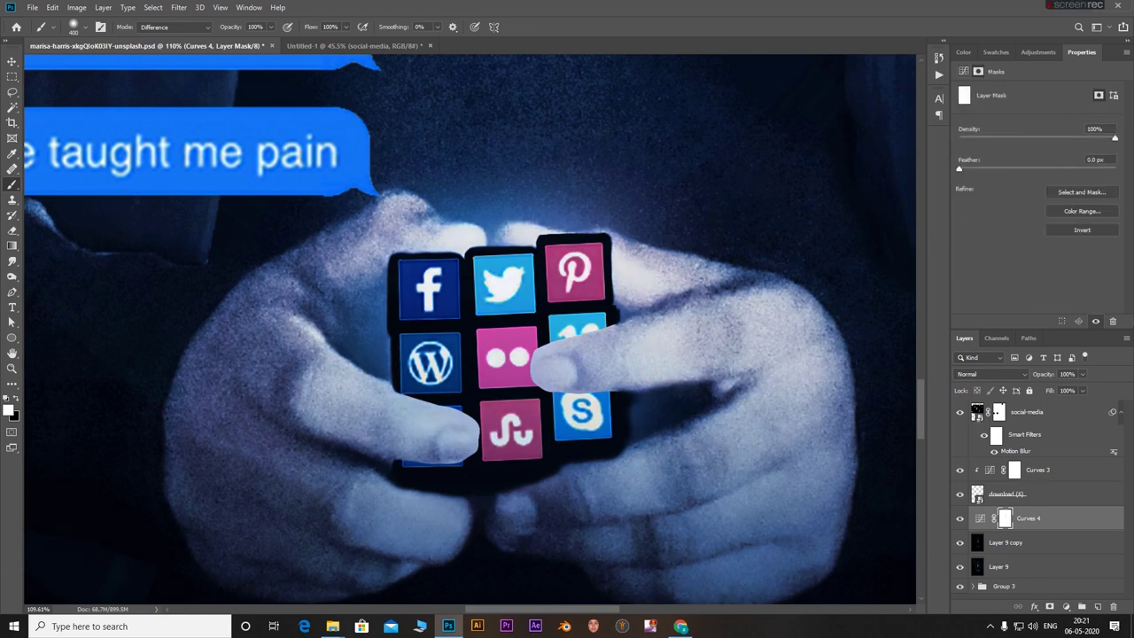
key("ctrl+i")
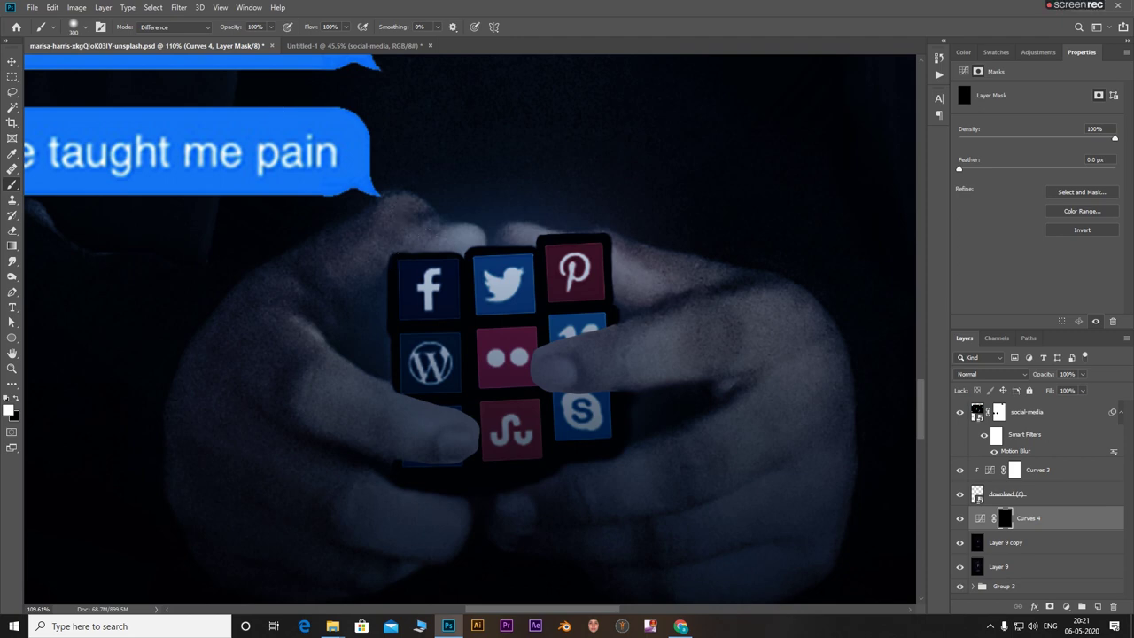
mouse_move(430, 279)
left_mouse_down()
mouse_move(404, 269)
mouse_move(464, 266)
mouse_move(483, 289)
mouse_move(577, 249)
mouse_move(411, 341)
mouse_move(490, 339)
mouse_move(480, 340)
mouse_move(557, 312)
mouse_move(484, 423)
mouse_move(524, 414)
mouse_move(411, 466)
left_mouse_up()
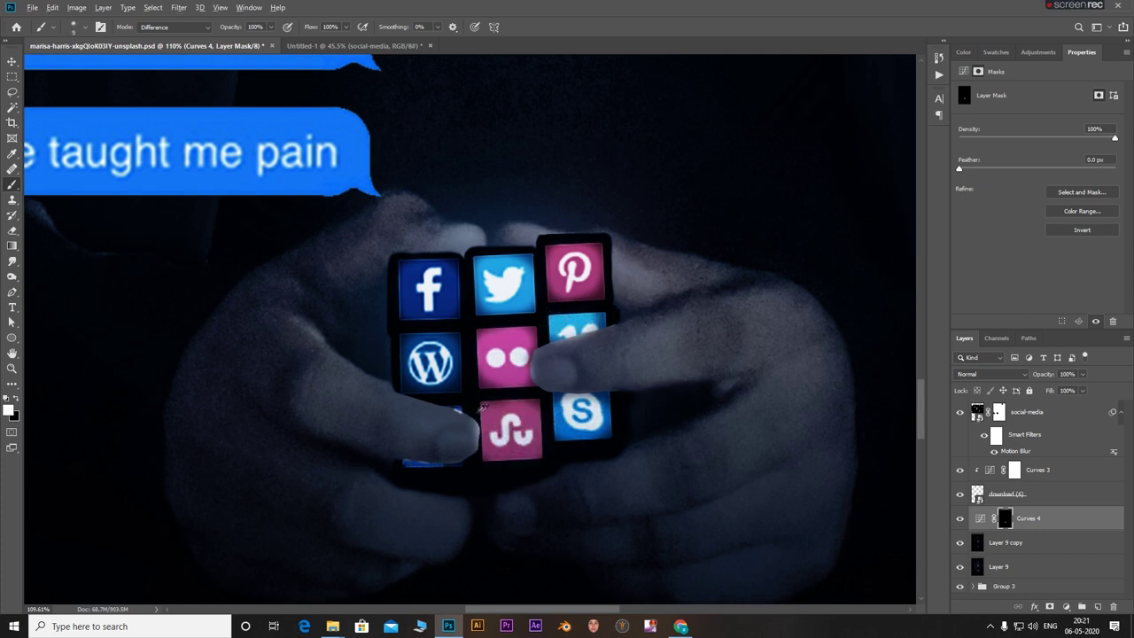
Lower the brush opacity to 27% and paint the Curves mask over the fingers and hands around the cube
scroll(475, 416, "down", 8)
scroll(472, 406, "up", 5)
scroll(474, 401, "up", 2)
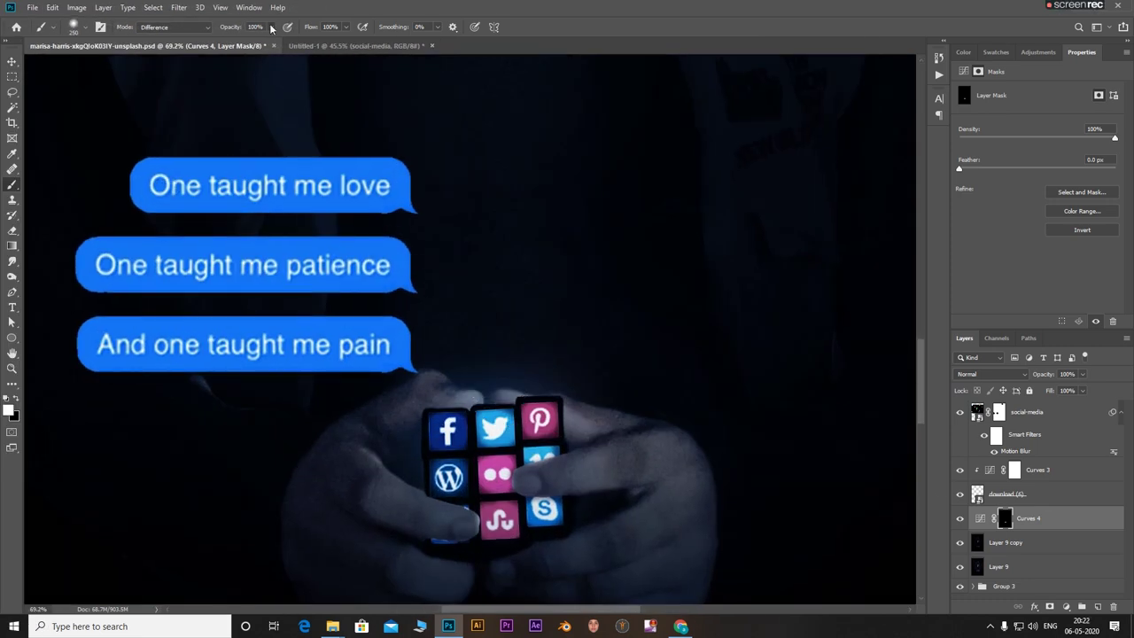
left_click_drag(271, 27, 232, 42)
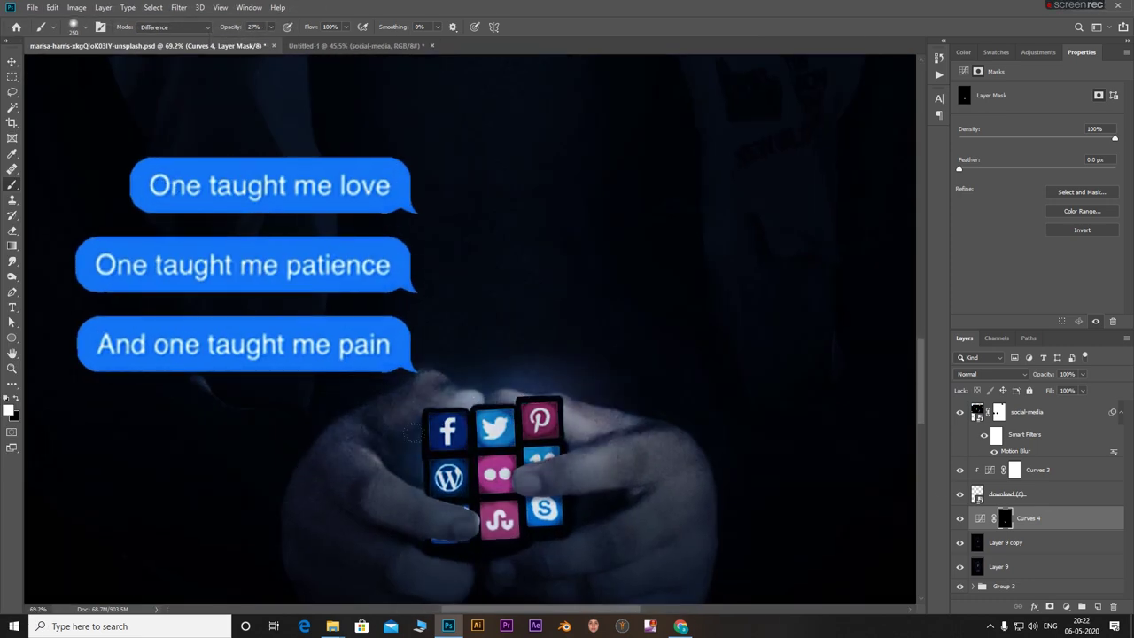
mouse_move(412, 432)
left_mouse_down()
mouse_move(496, 492)
mouse_move(567, 421)
mouse_move(541, 408)
mouse_move(617, 408)
mouse_move(646, 460)
mouse_move(370, 434)
left_mouse_up()
left_click(354, 442)
Brighten the man's face softly by painting over it on the Curves mask
scroll(507, 426, "down", 5)
scroll(522, 239, "up", 3)
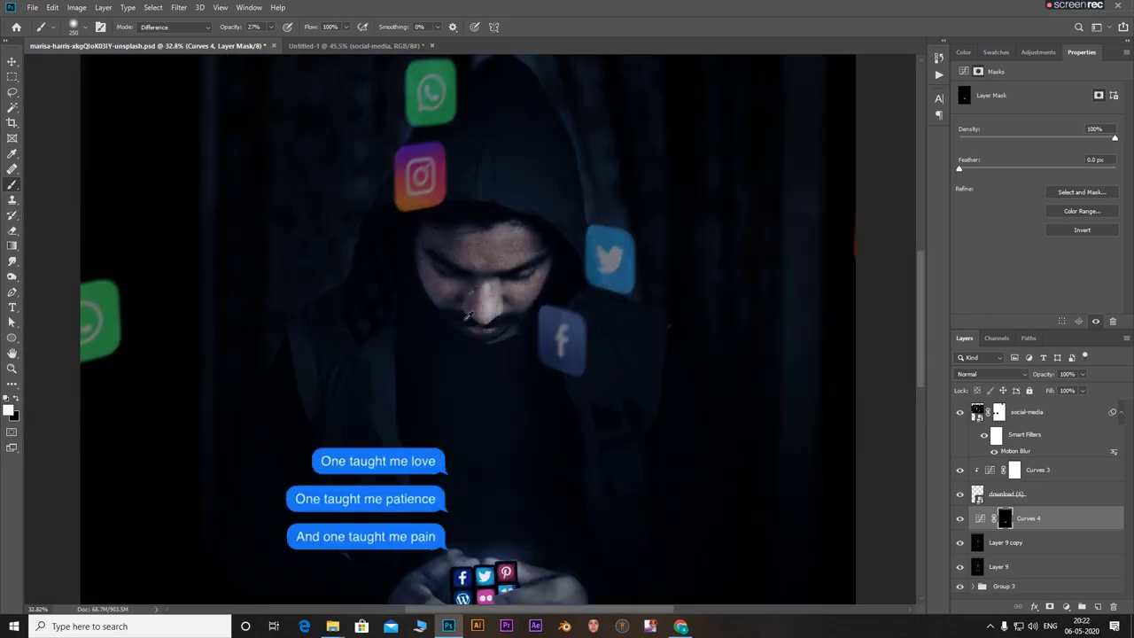
left_click_drag(468, 315, 518, 320)
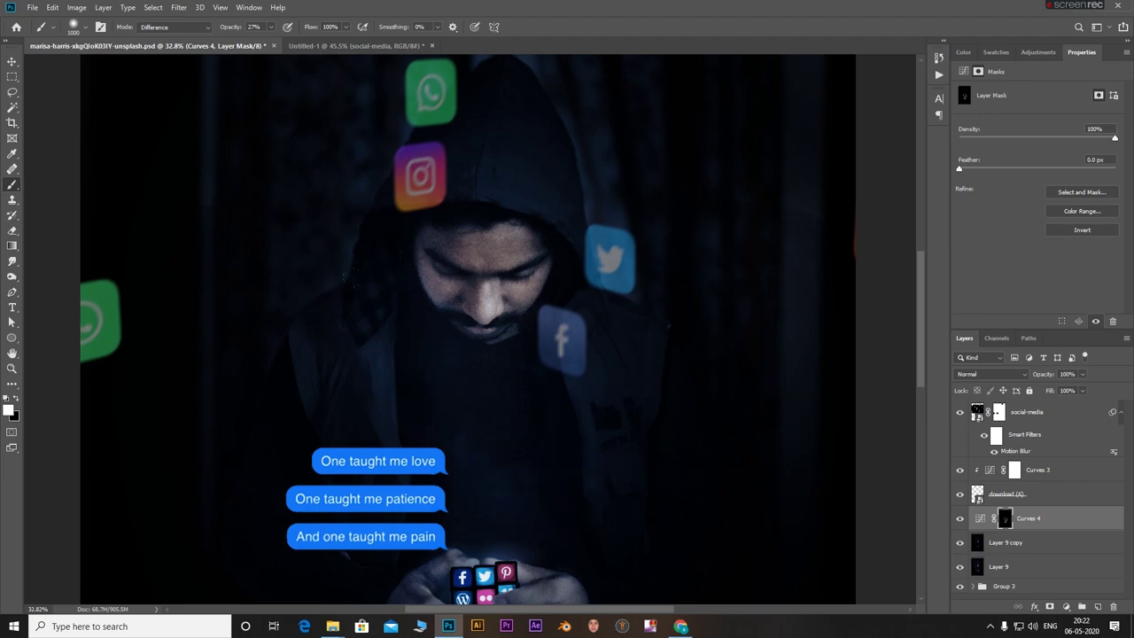
Reduce the brush opacity to 6% and faintly paint the Curves brightening over the background curtain
scroll(518, 413, "down", 2)
scroll(518, 414, "down", 2)
scroll(456, 275, "up", 4)
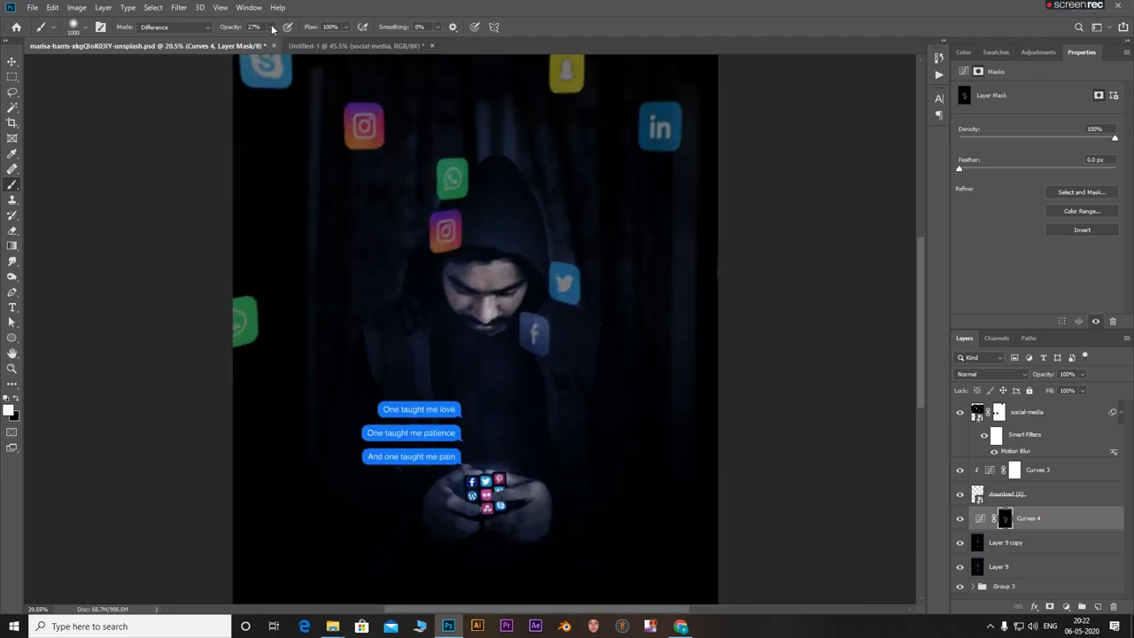
left_click(271, 28)
left_click_drag(269, 41, 257, 41)
left_click(296, 118)
scroll(597, 347, "up", 2)
scroll(567, 364, "down", 4)
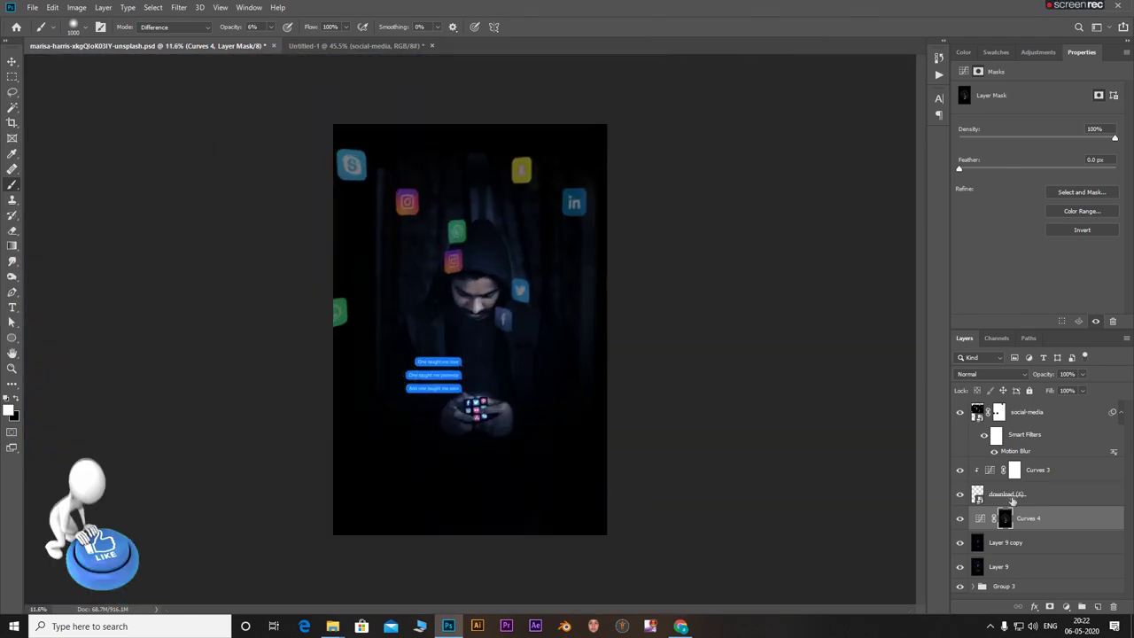
Enlarge the message-bubble layer to about 242% and position it above and to the left of the cube
left_click(1000, 493)
key("ctrl+t")
left_click_drag(375, 349, 342, 322)
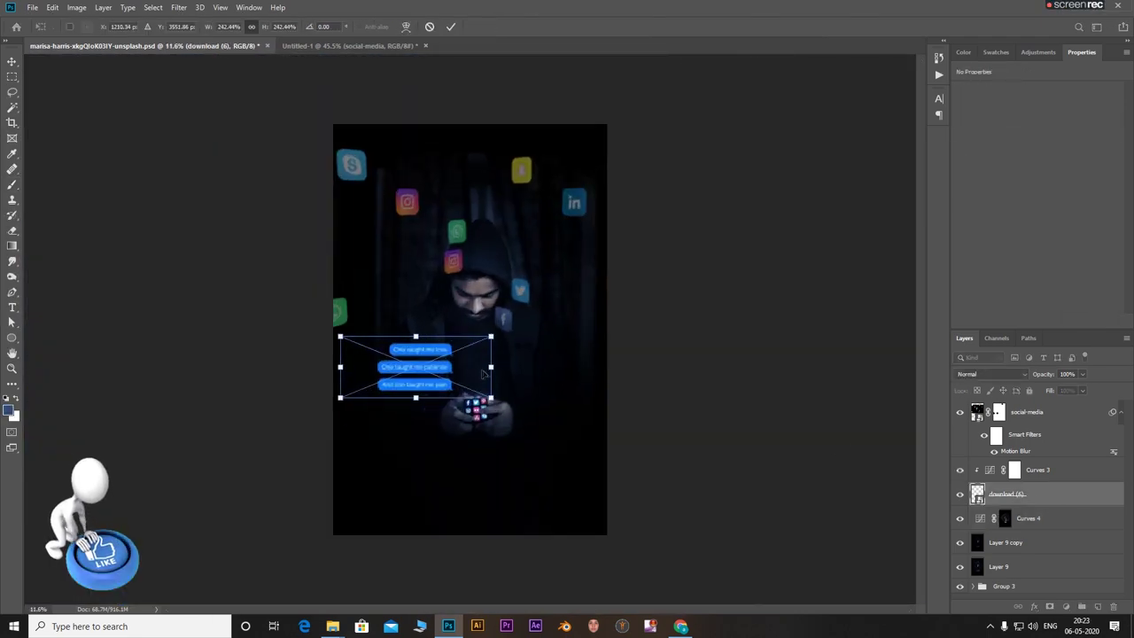
left_click_drag(479, 369, 486, 369)
key("Return")
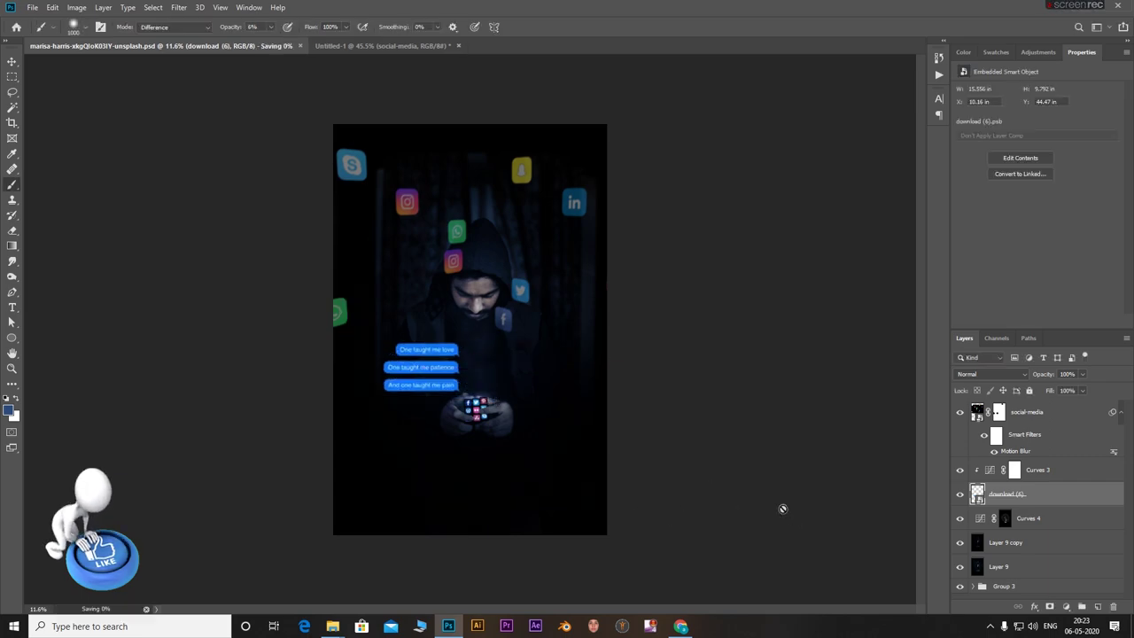